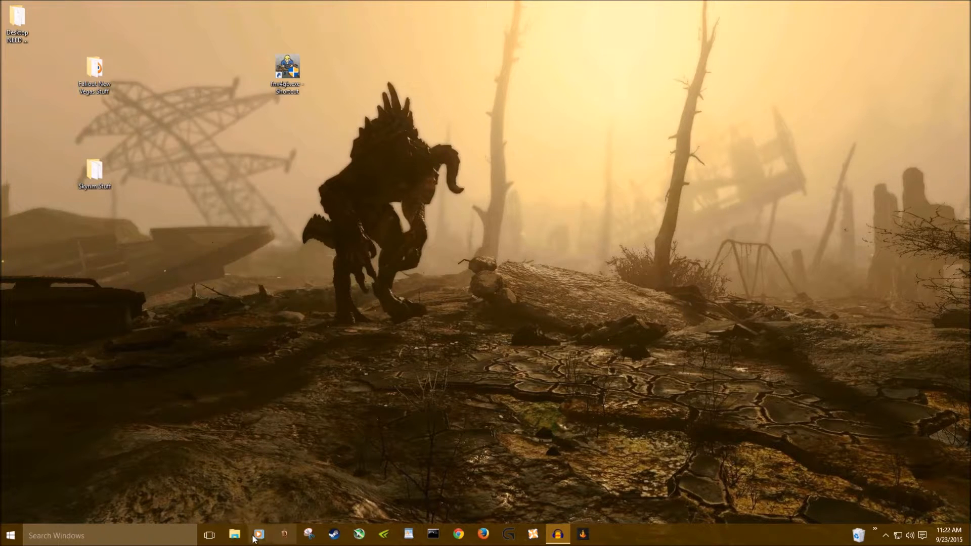
Open the Fallout New Vegas game folder under Program Files (x86)\Steam\steamapps\common on Local Disk (E:)
click(241, 539)
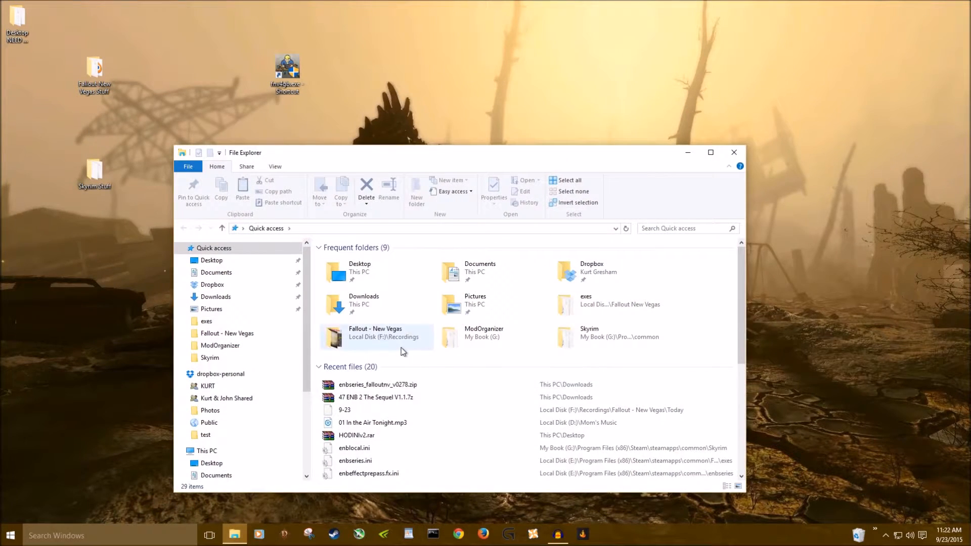
scroll(243, 420, down, 5)
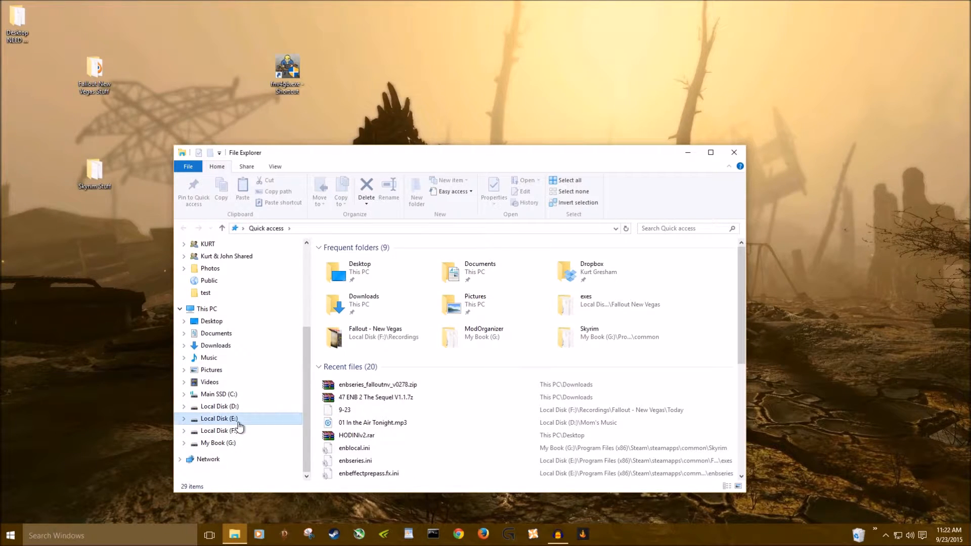
click(238, 421)
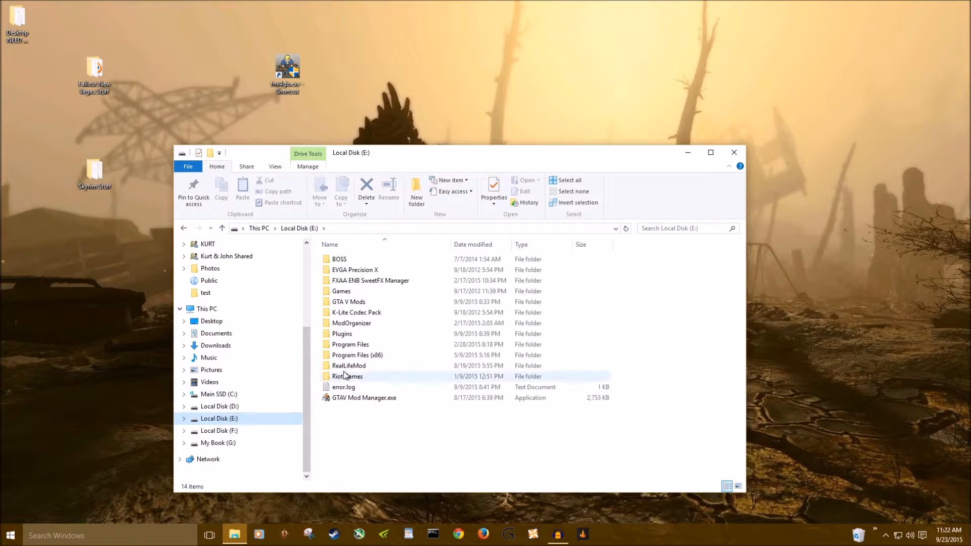
double_click(349, 355)
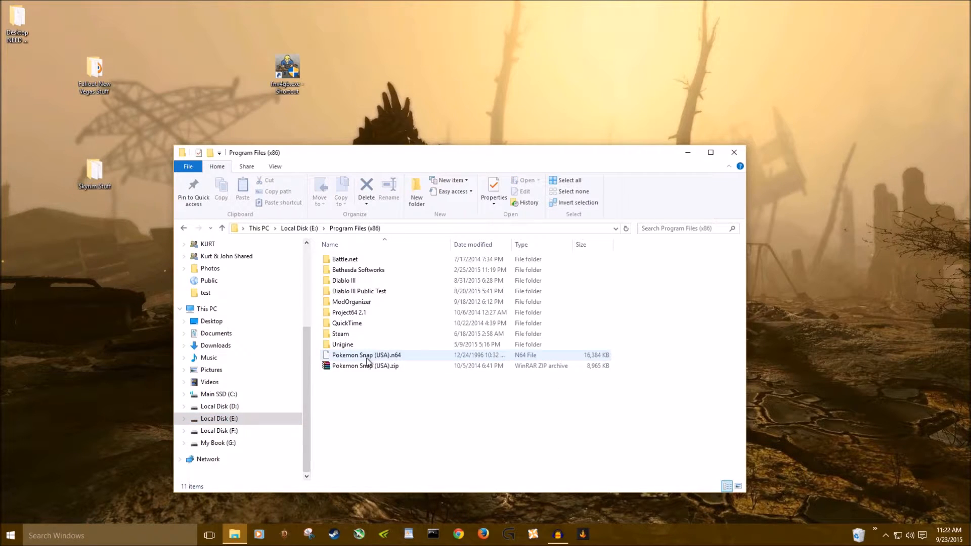
double_click(341, 333)
scroll(354, 323, down, 5)
click(360, 305)
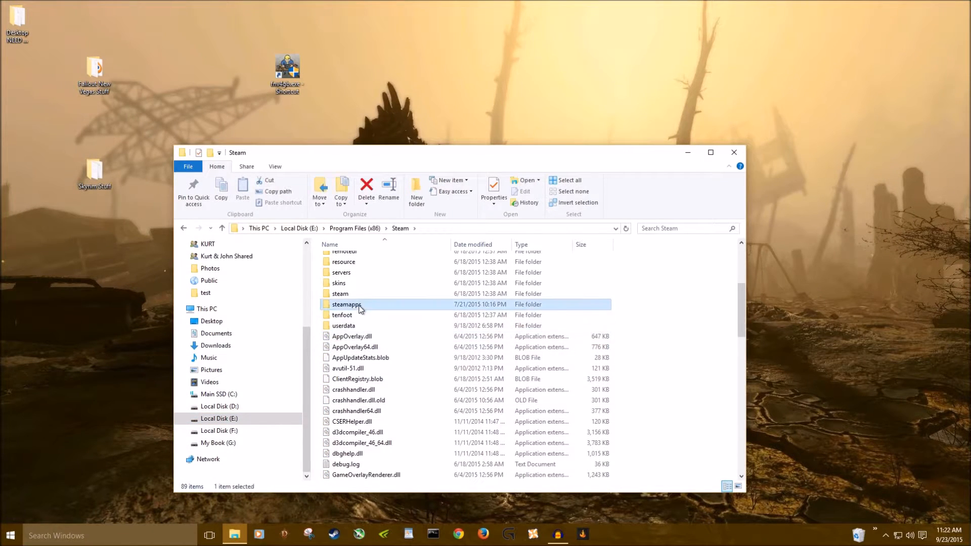
double_click(361, 305)
double_click(363, 261)
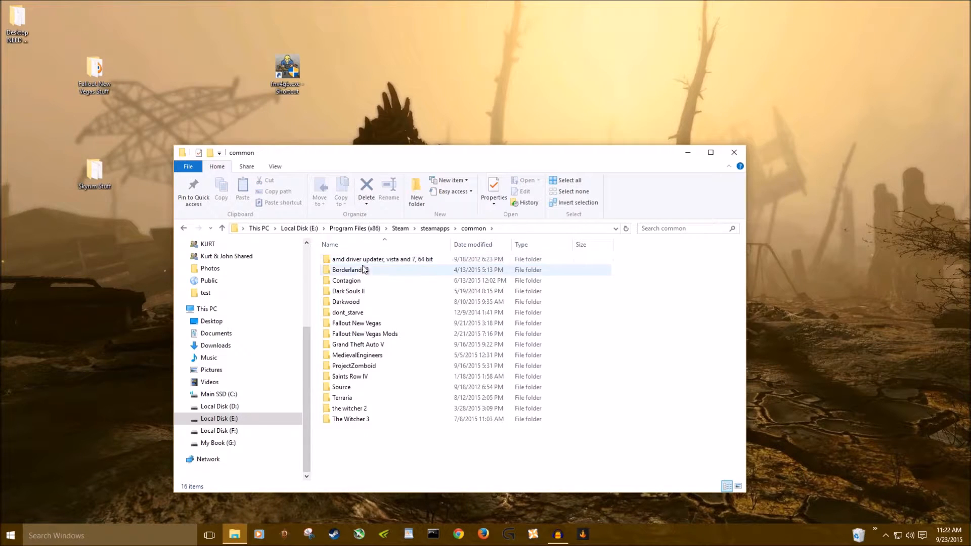
double_click(368, 324)
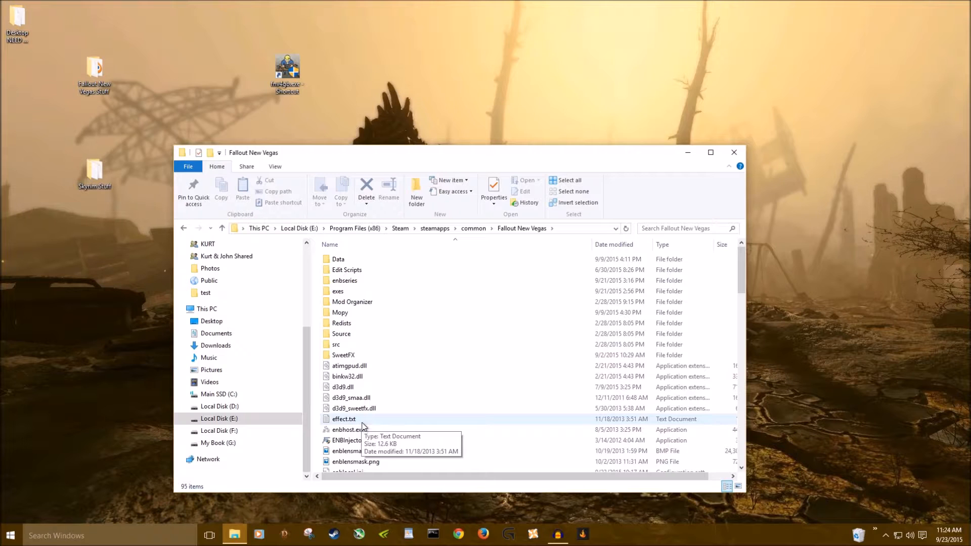
Open the Downloads folder in a second File Explorer window and arrange it side by side with the Fallout New Vegas folder
right_click(246, 532)
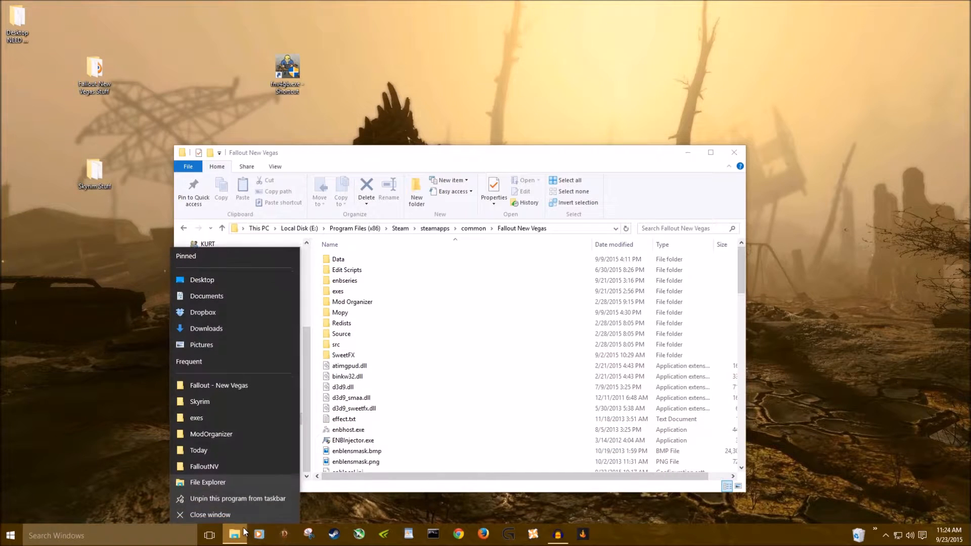
click(240, 479)
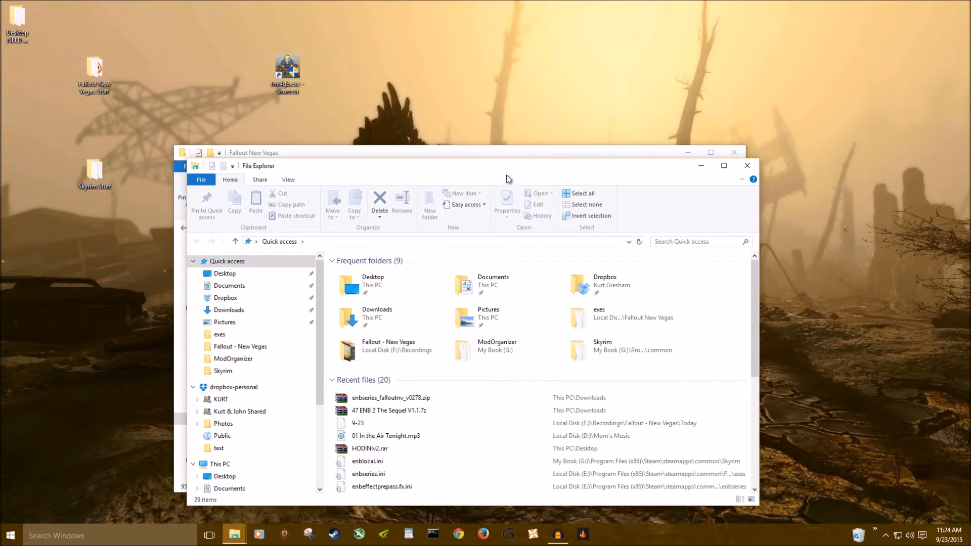
double_click(356, 328)
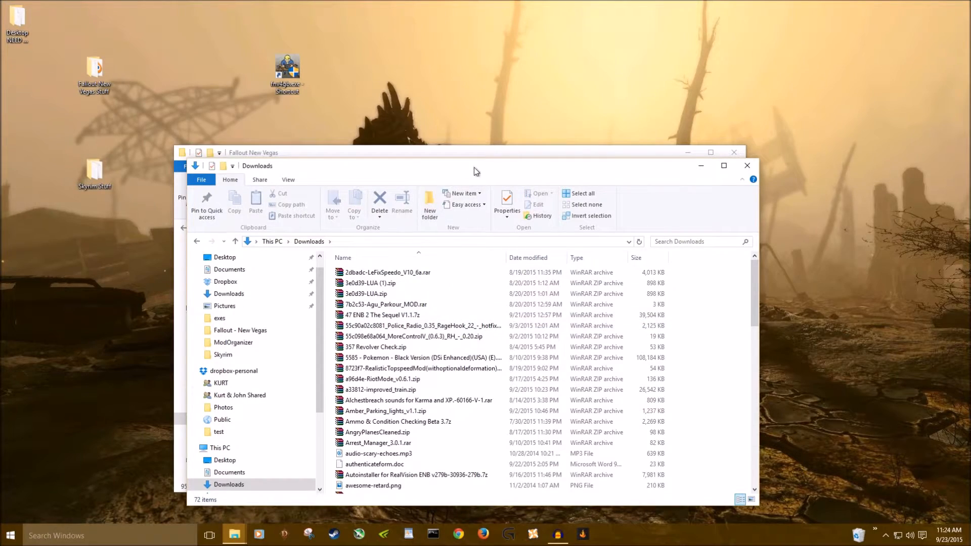
drag(472, 167, 585, 165)
drag(480, 151, 317, 160)
drag(627, 181, 970, 168)
click(320, 47)
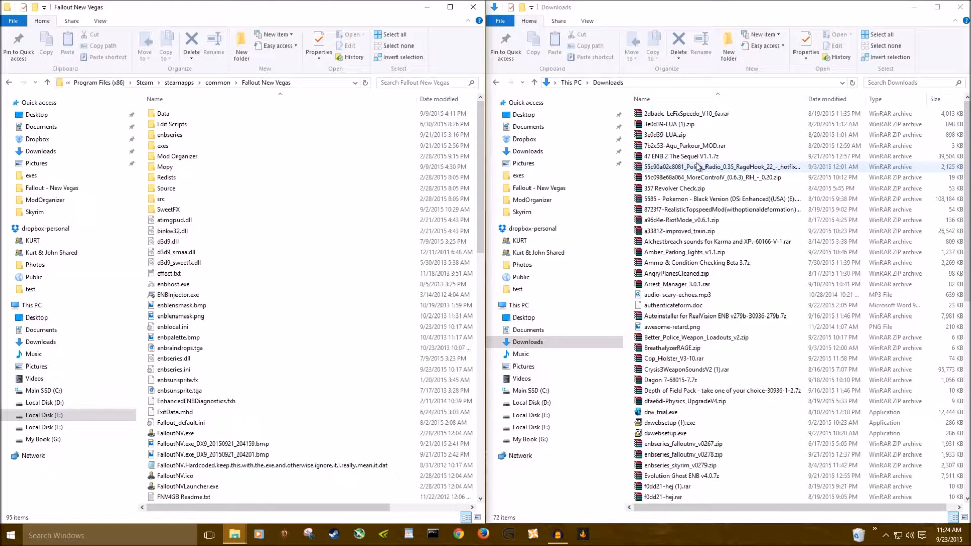
Open the archive 47 ENB 2 The Sequel V1.1.7z from Downloads and enter its 47 ENB 2 The Sequel V1.1 folder
double_click(722, 159)
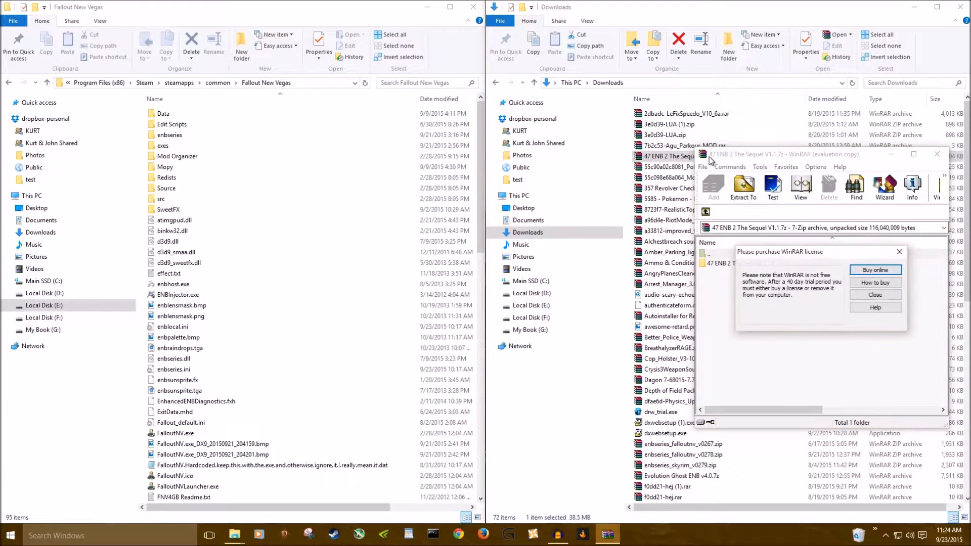
click(872, 294)
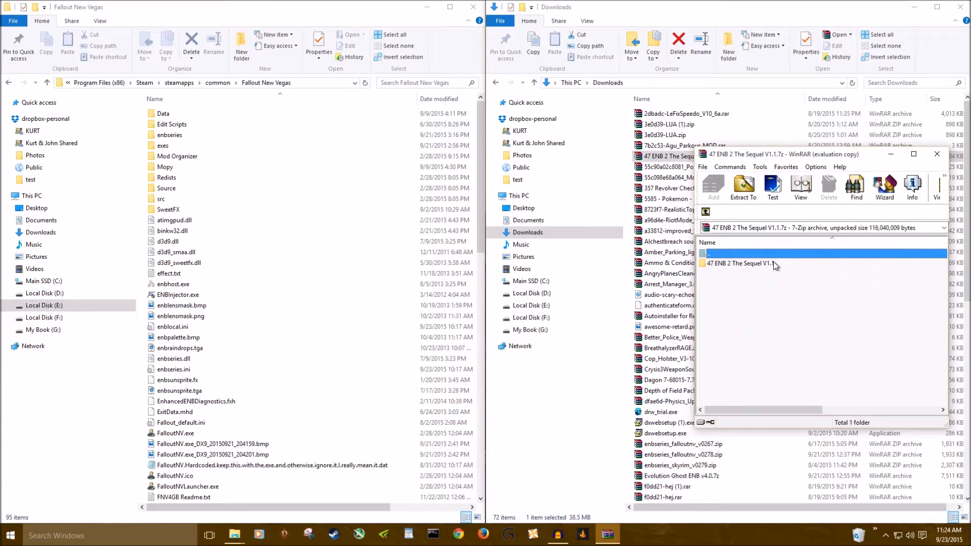
double_click(790, 264)
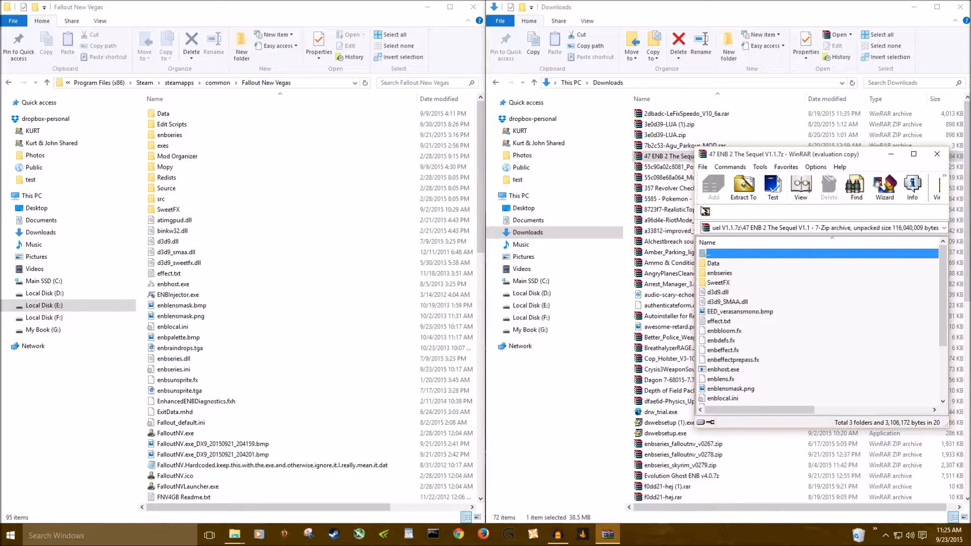
click(704, 212)
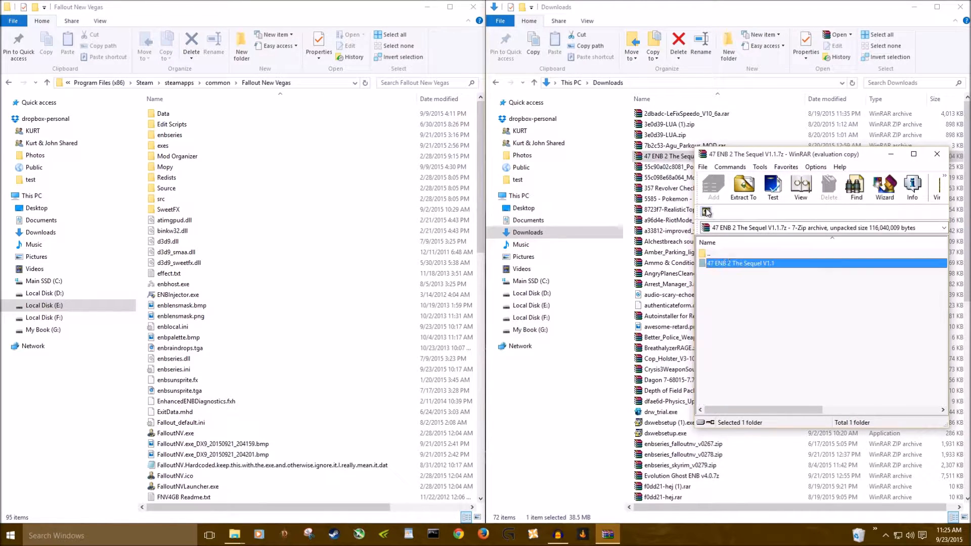
double_click(744, 264)
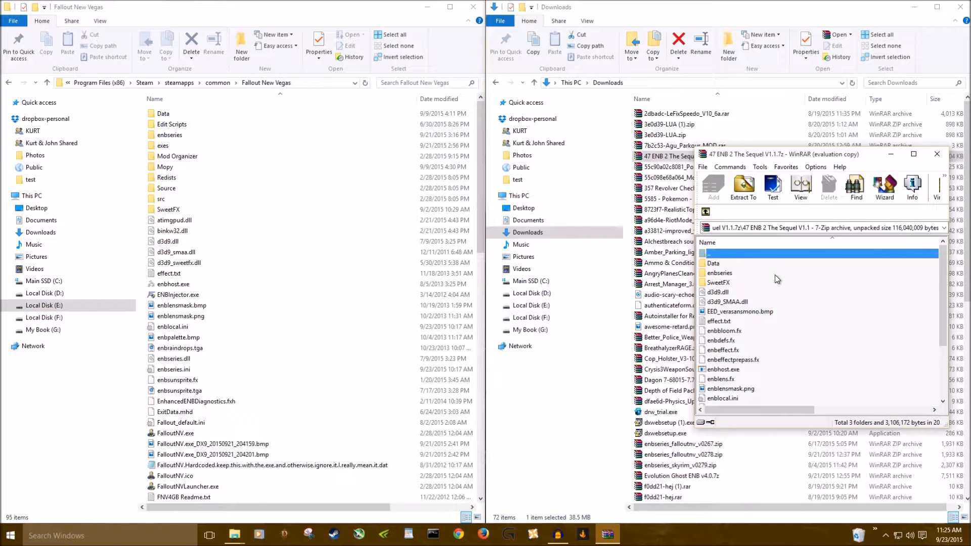
Examine the archive's file list and the contents of its Data folder, including 47 ENB Weather.esp, and return to the parent folder
scroll(728, 281, down, 3)
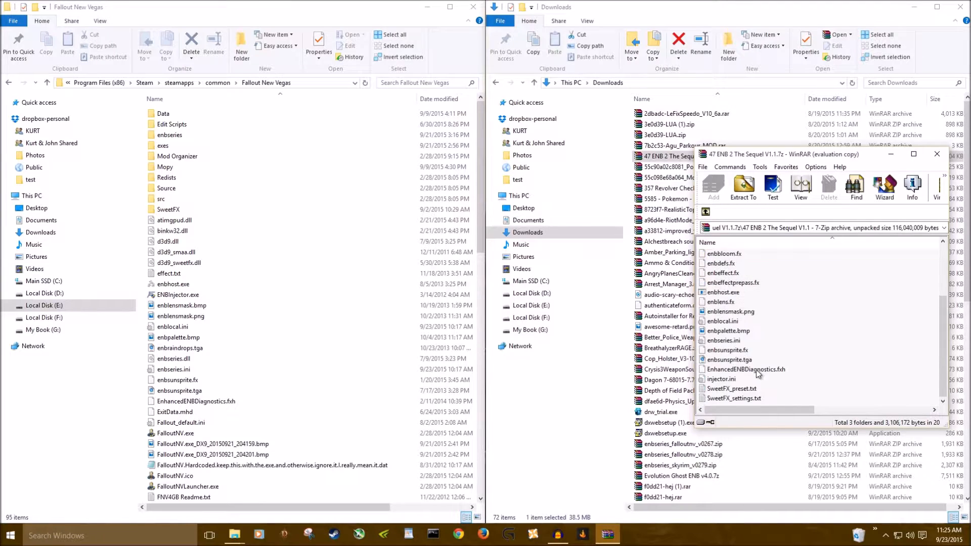
scroll(884, 366, up, 3)
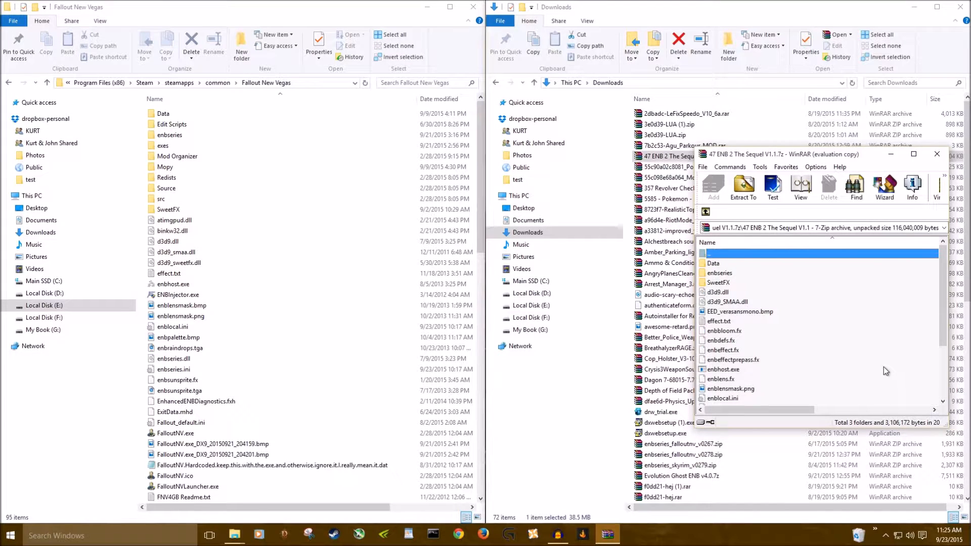
click(755, 268)
double_click(751, 267)
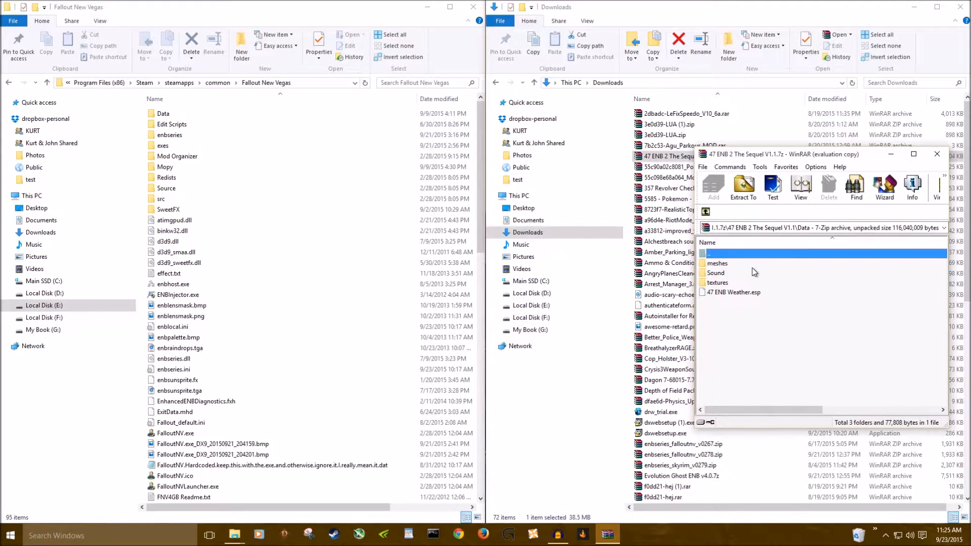
click(730, 292)
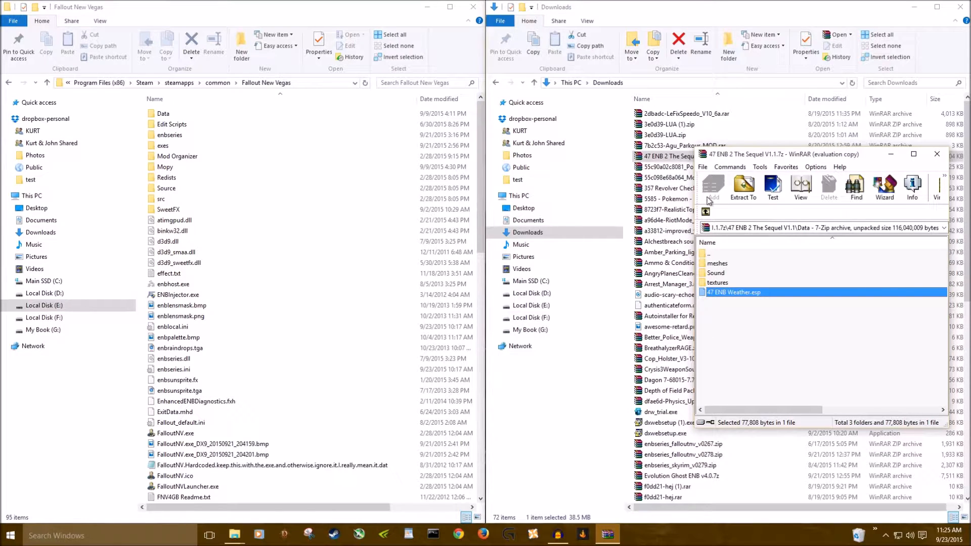
click(705, 212)
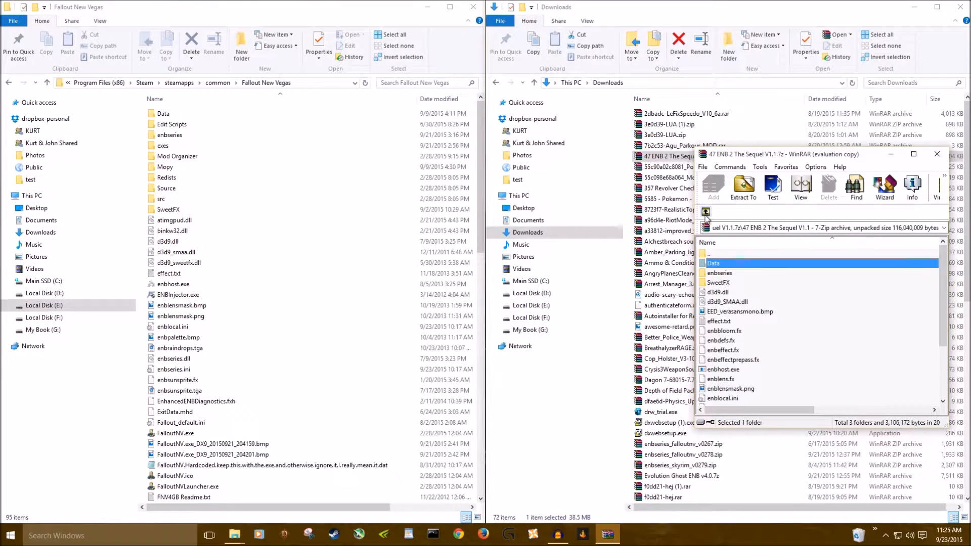
Select every item in the archive folder except Data, from enbseries through SweetFX_settings.txt, for copying to the game folder
click(716, 276)
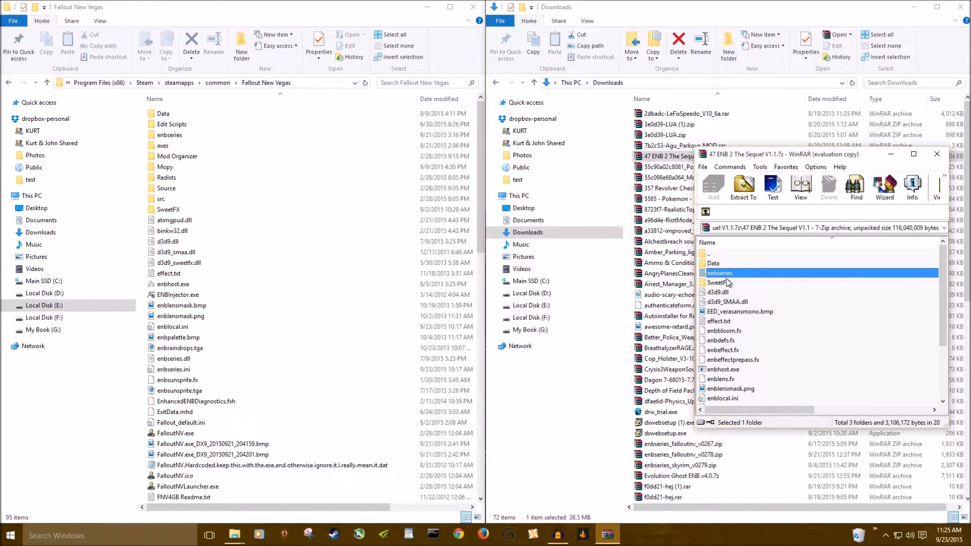
scroll(729, 284, down, 3)
shift+click(756, 399)
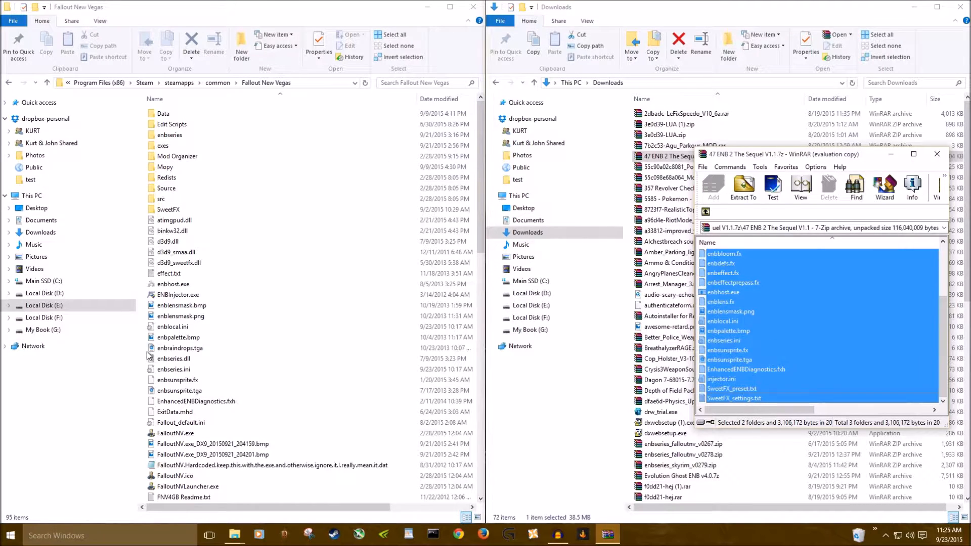
drag(824, 303, 729, 295)
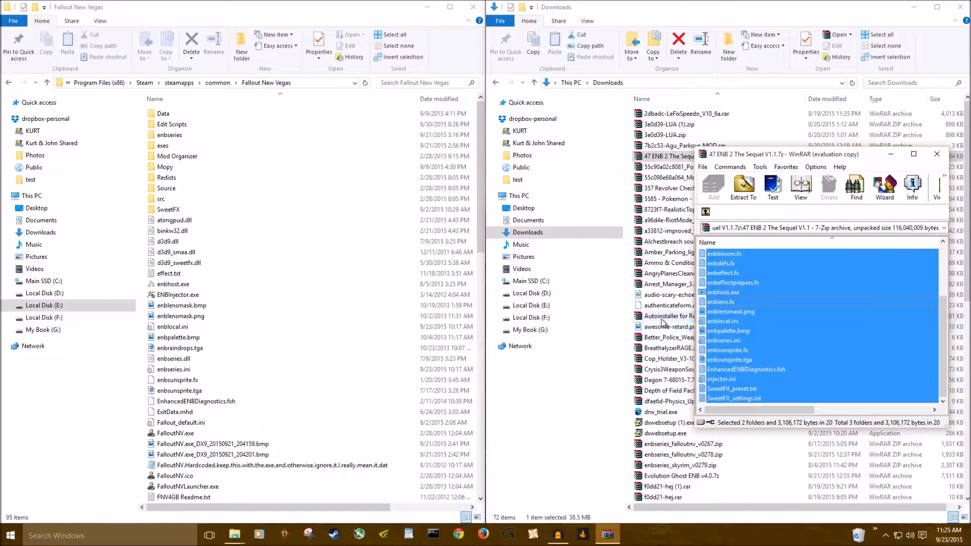
scroll(822, 330, up, 3)
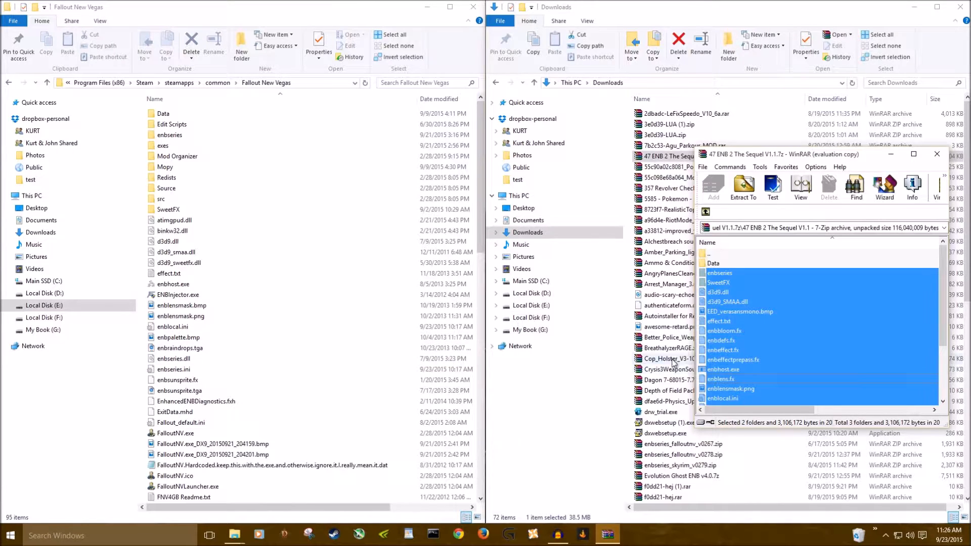
Single out the d3d9.dll file in the archive and close the archive window
click(717, 322)
click(735, 293)
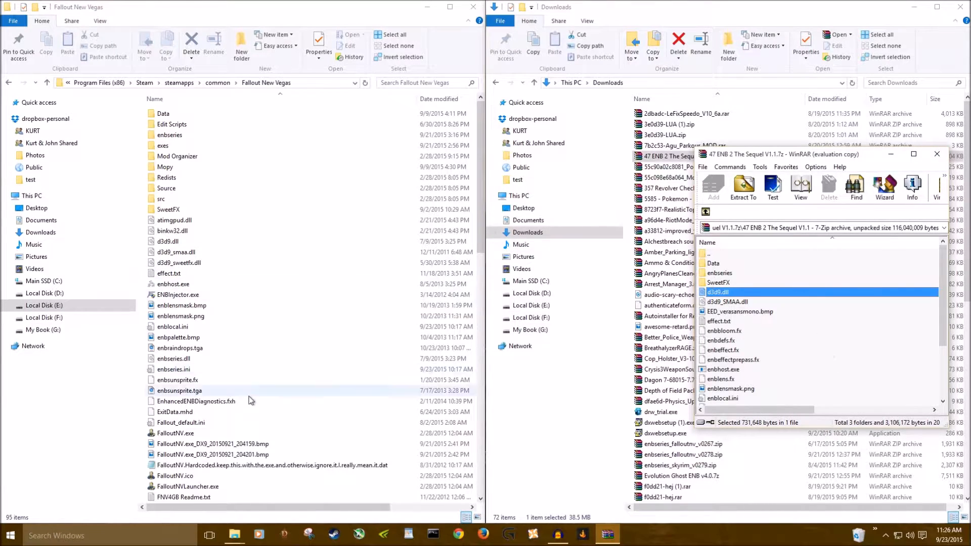
click(936, 154)
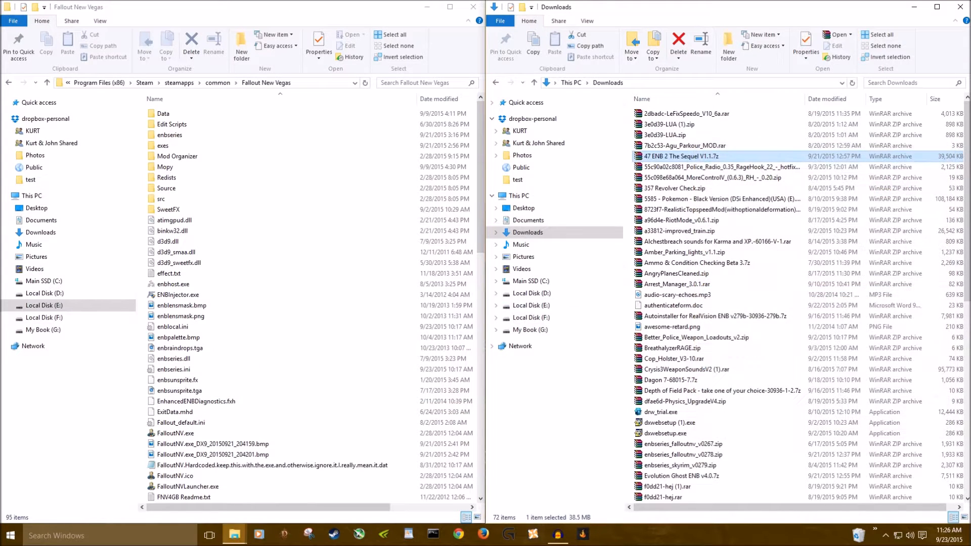
Switch to Chrome, search the web for enbdev and open the enbdev.com site
click(459, 535)
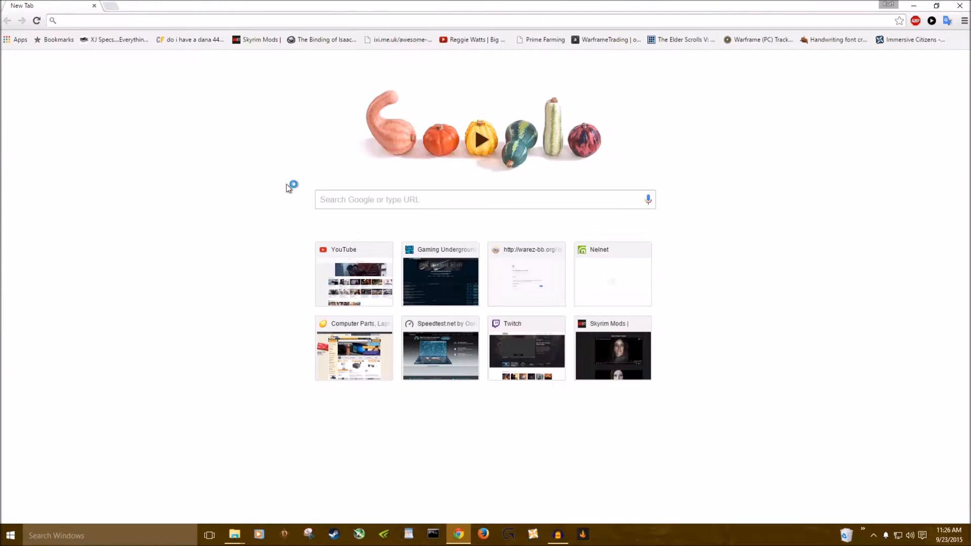
text(enbdev)
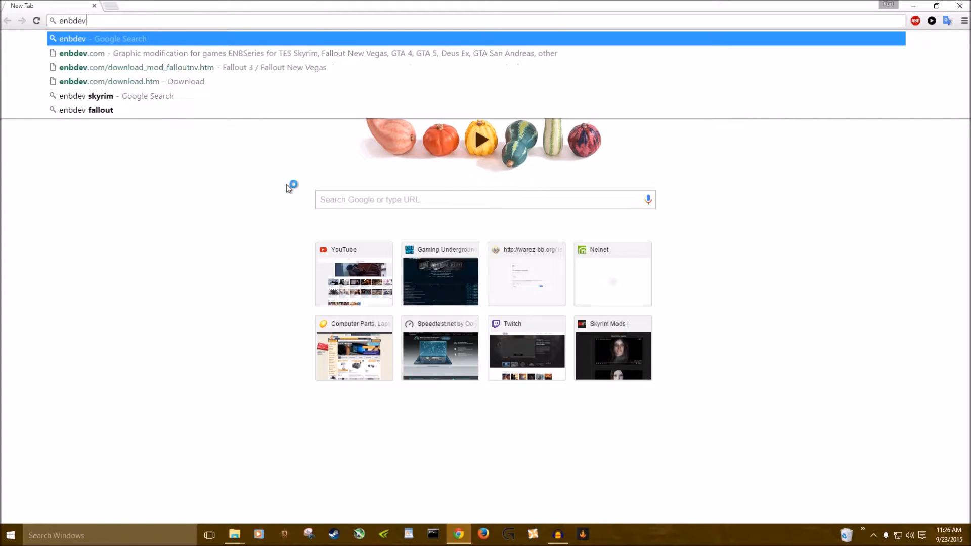
key(Return)
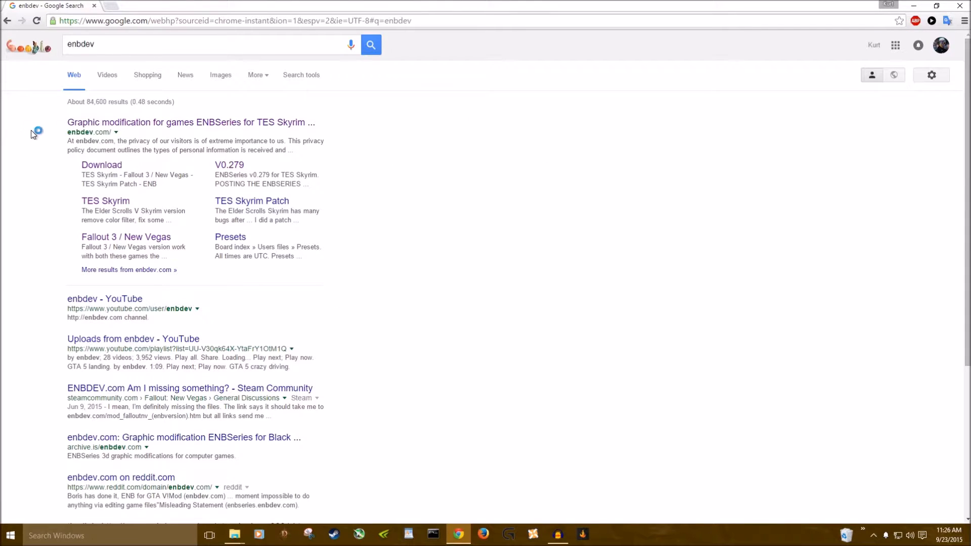
click(80, 126)
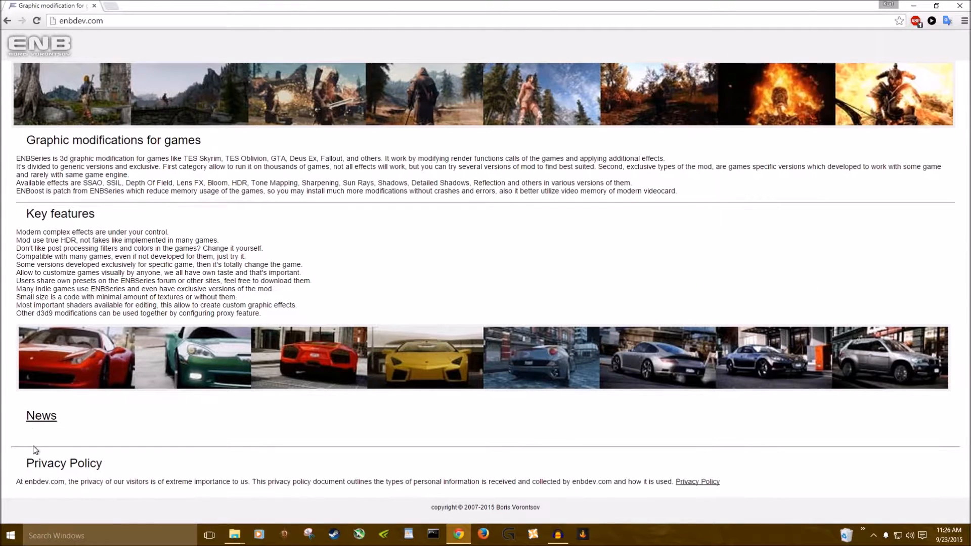
Open the Fallout 3 / New Vegas page from the Graphic modifications list on the enbdev.com download page
click(32, 418)
click(49, 234)
scroll(49, 236, down, 10)
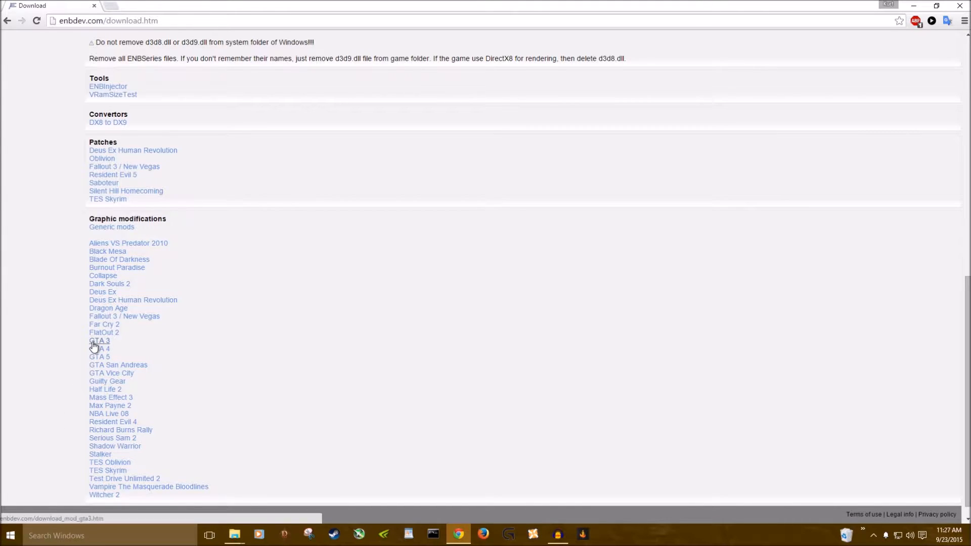
click(113, 319)
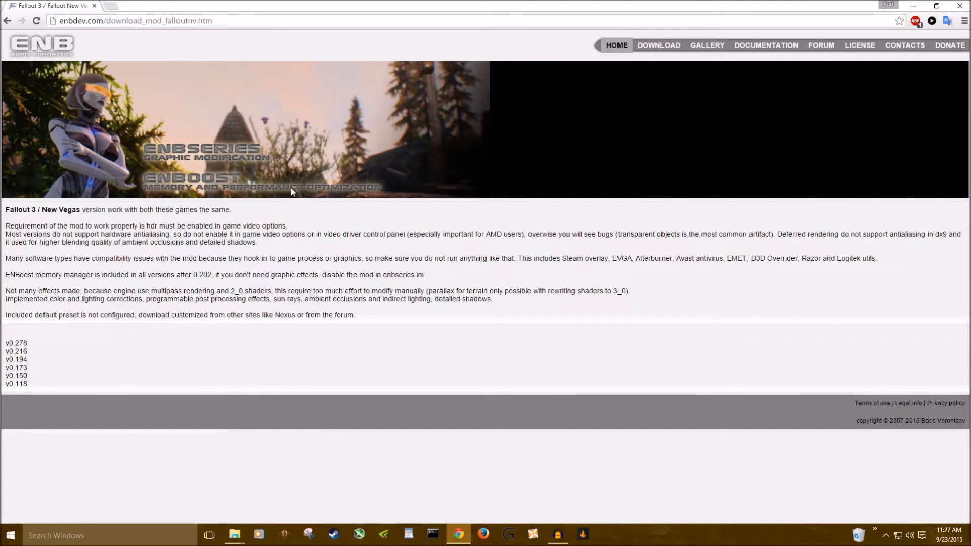
key(alt+Left)
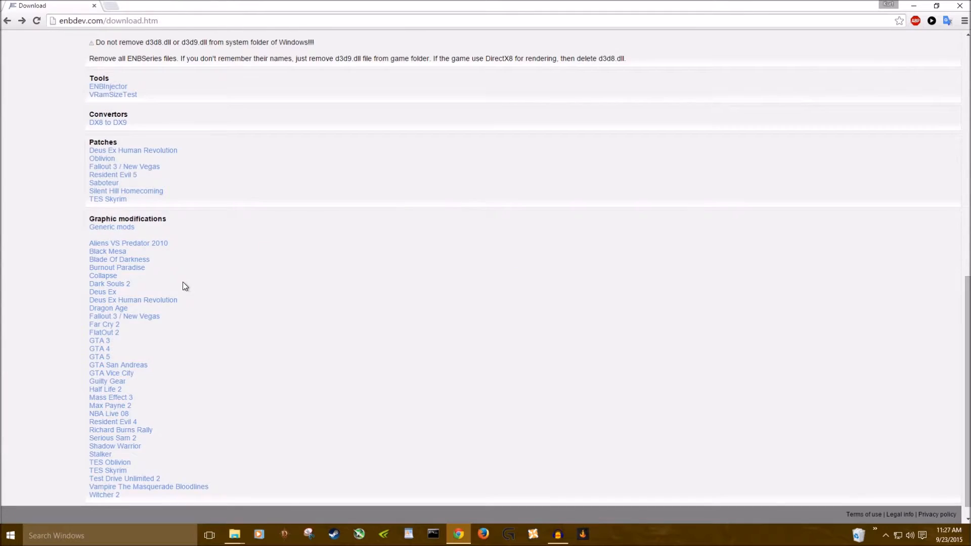
click(128, 320)
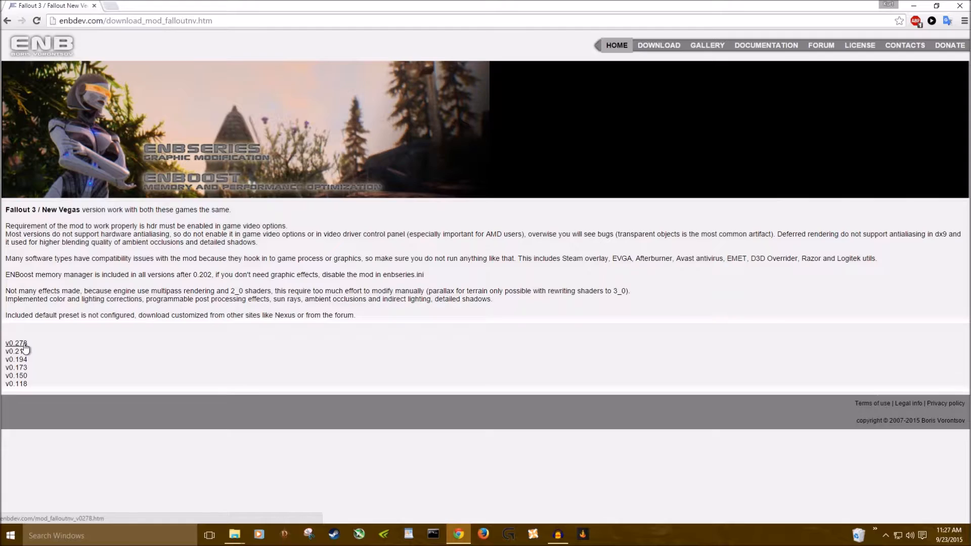
Close the browser, open enbseries_falloutnv_v0278.zip from the Downloads folder and enter its WrapperVersion folder
click(959, 6)
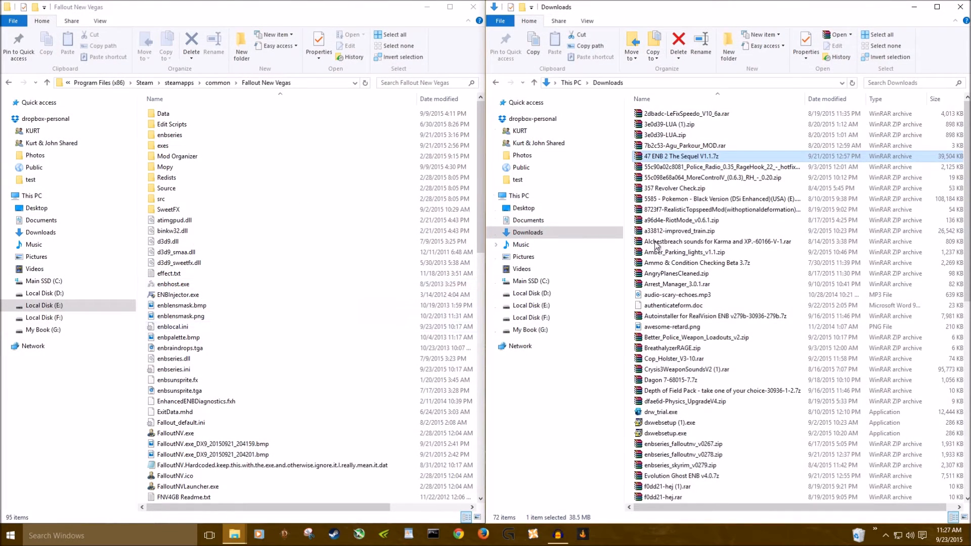
scroll(755, 341, down, 5)
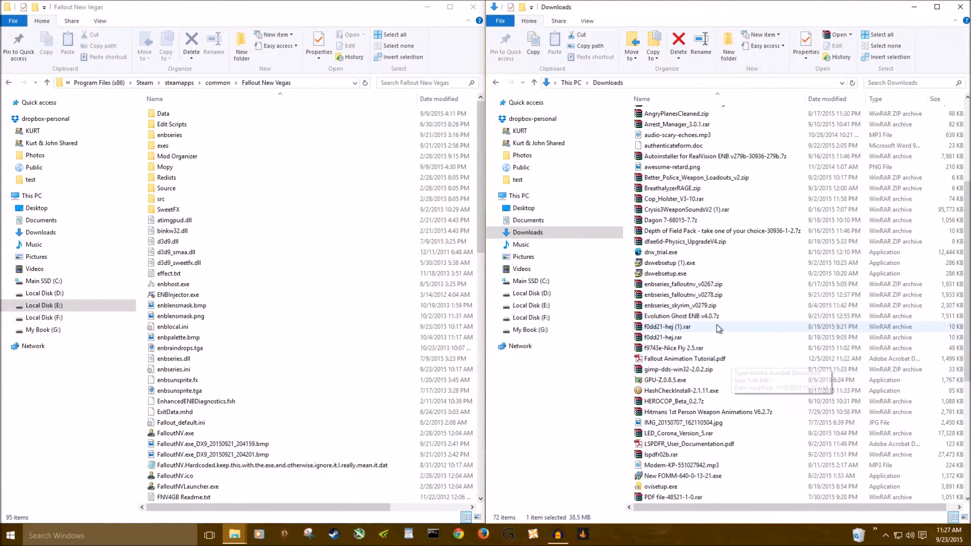
double_click(686, 297)
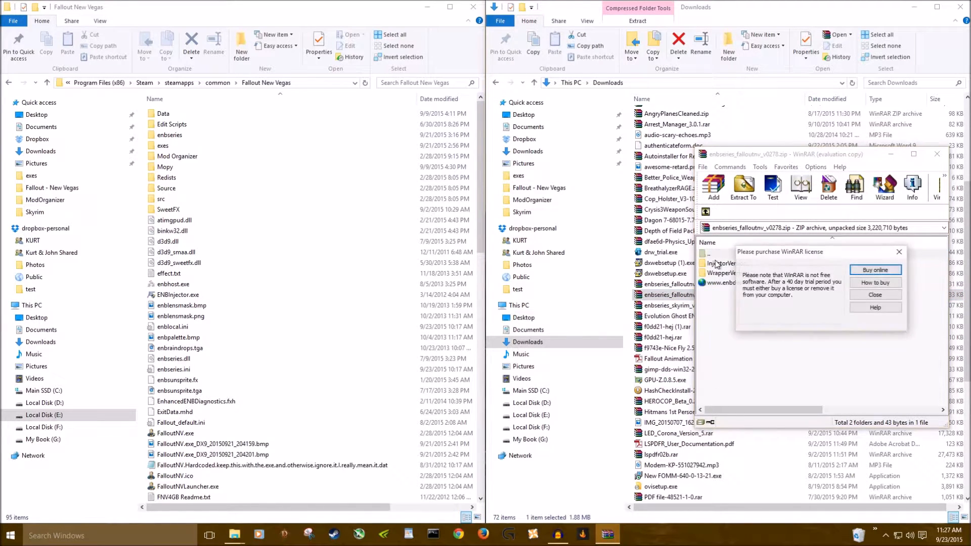
click(853, 292)
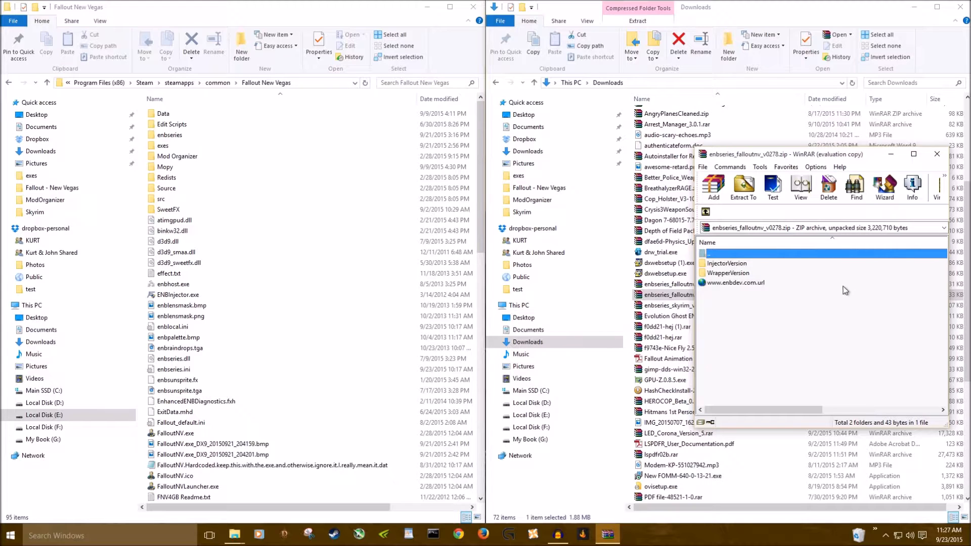
double_click(818, 274)
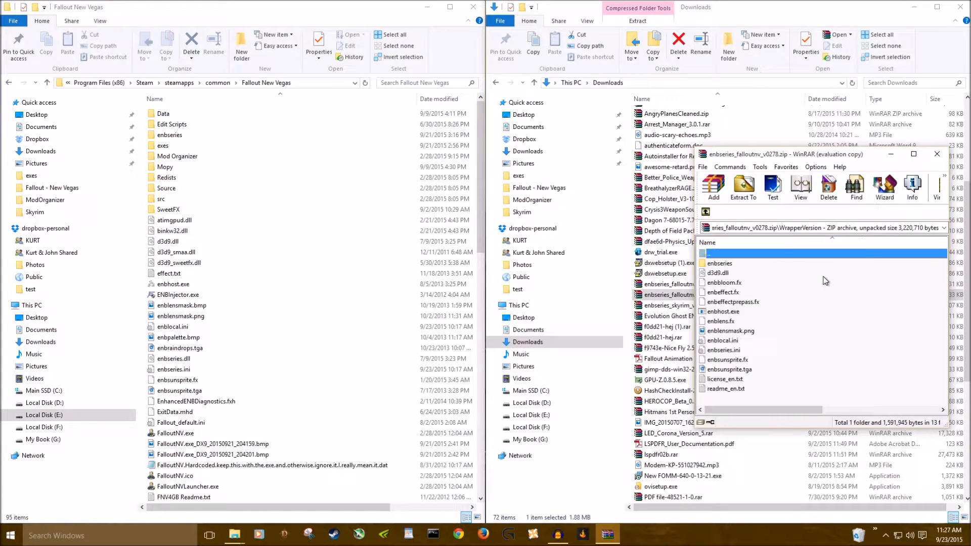
Select d3d9.dll and enbhost.exe in WrapperVersion for copying to the Fallout New Vegas folder, and close the archive
click(740, 274)
click(756, 309)
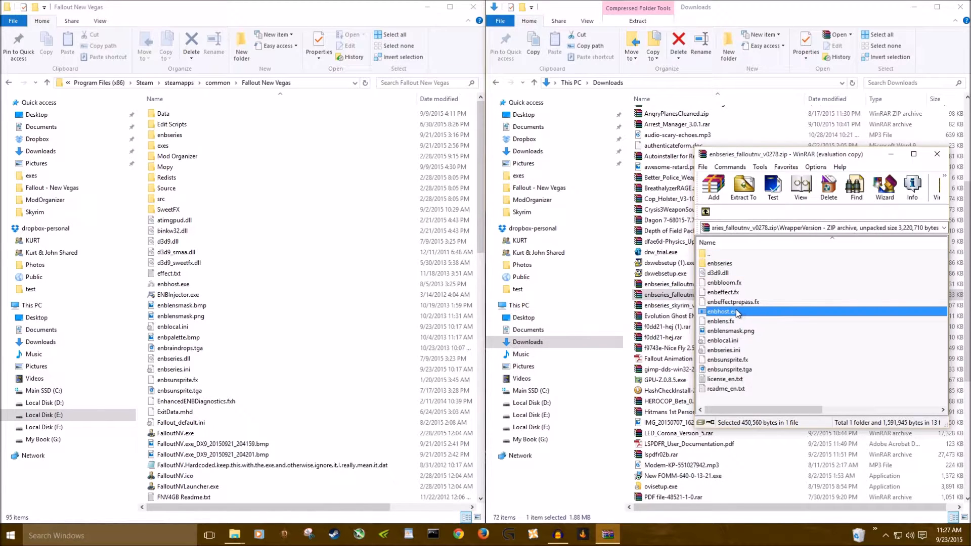
ctrl+click(732, 276)
drag(719, 312, 303, 364)
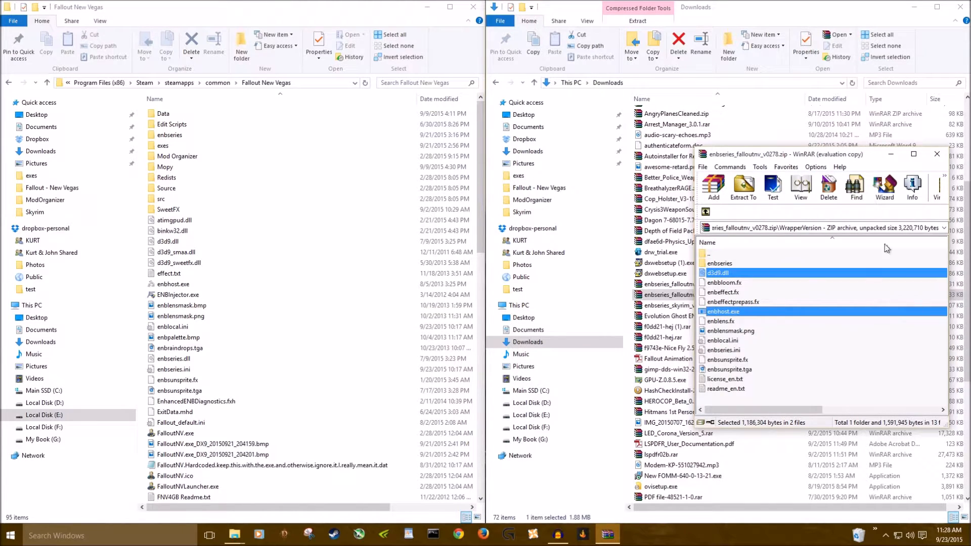
click(935, 158)
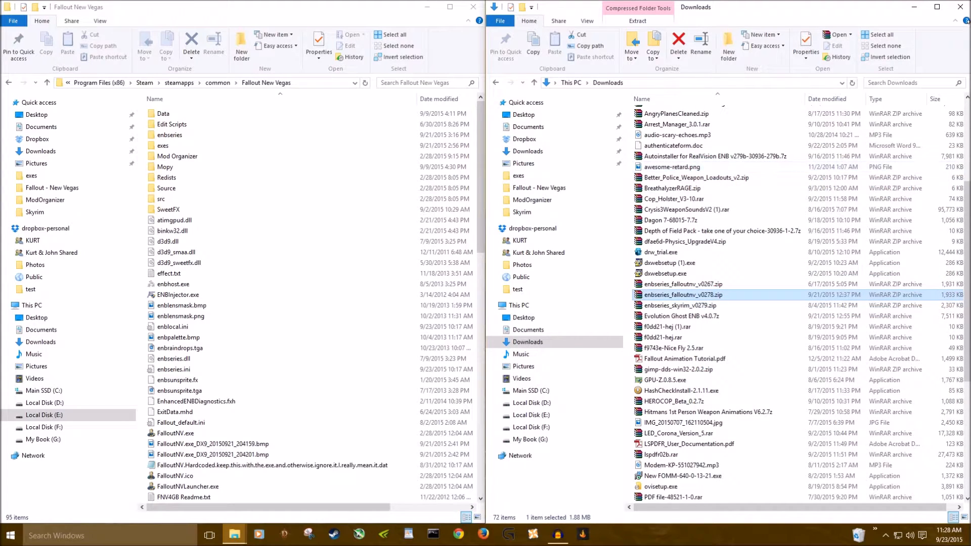
Close the Downloads window, undock the Fallout New Vegas window and look through the game folder's files
click(957, 7)
drag(398, 7, 612, 99)
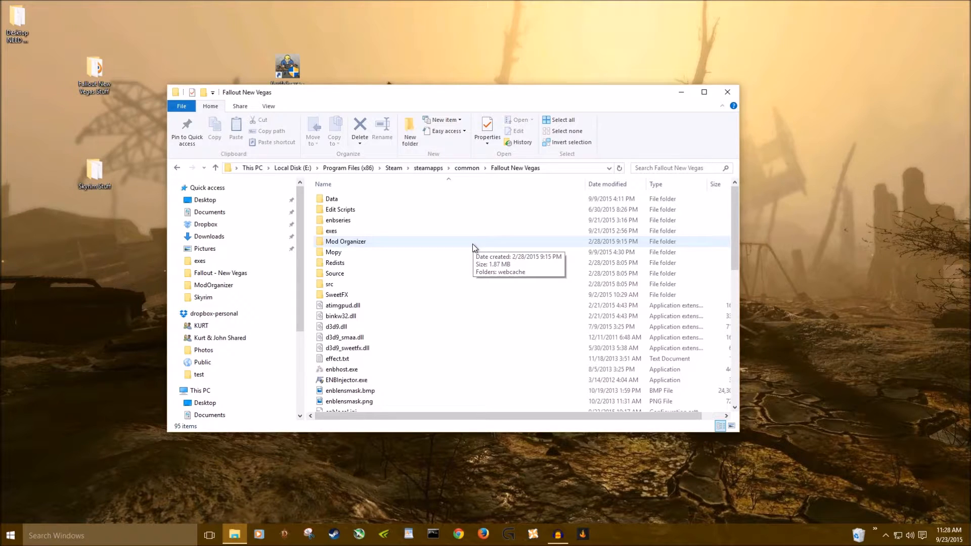
scroll(404, 297, down, 13)
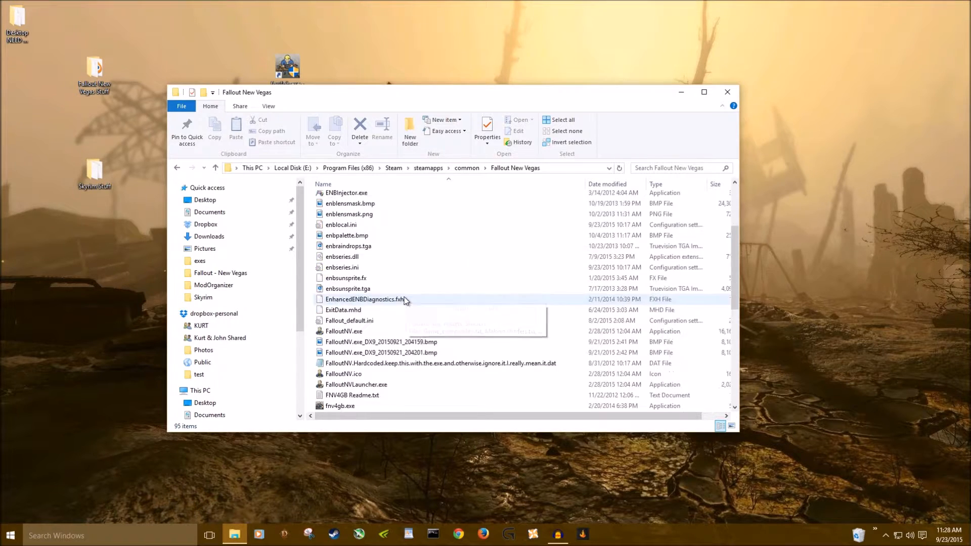
scroll(401, 329, up, 6)
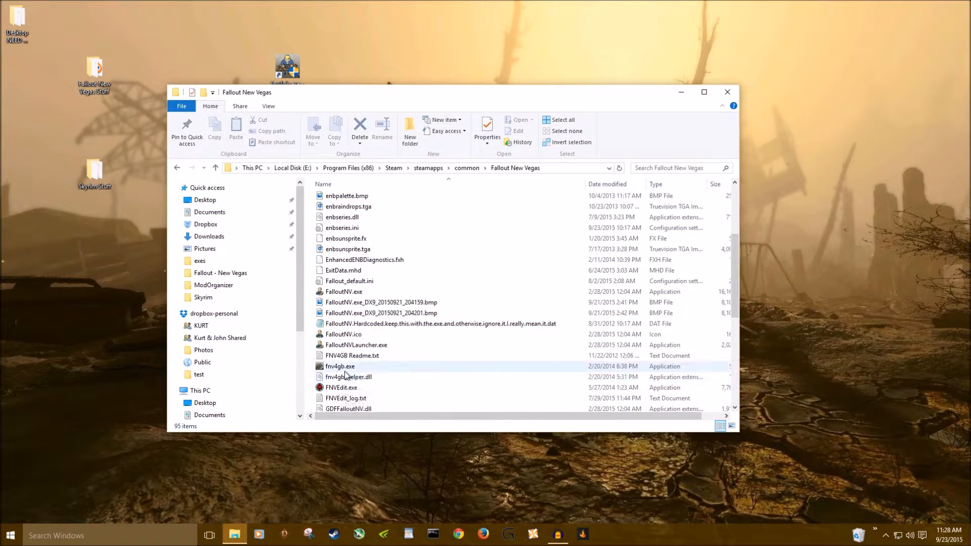
scroll(383, 377, up, 8)
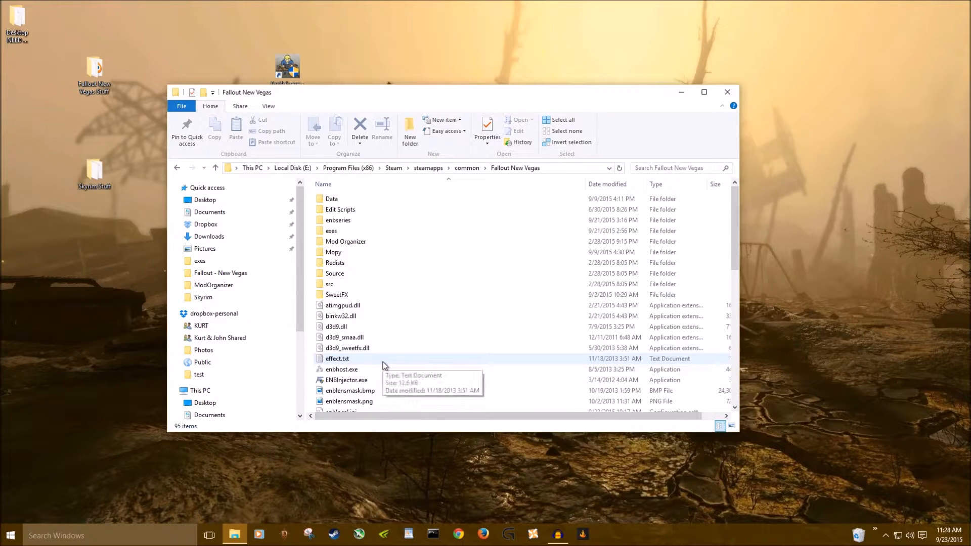
Open the exes folder and point out FalloutNV.exe and d3d9.dll among its files
double_click(368, 234)
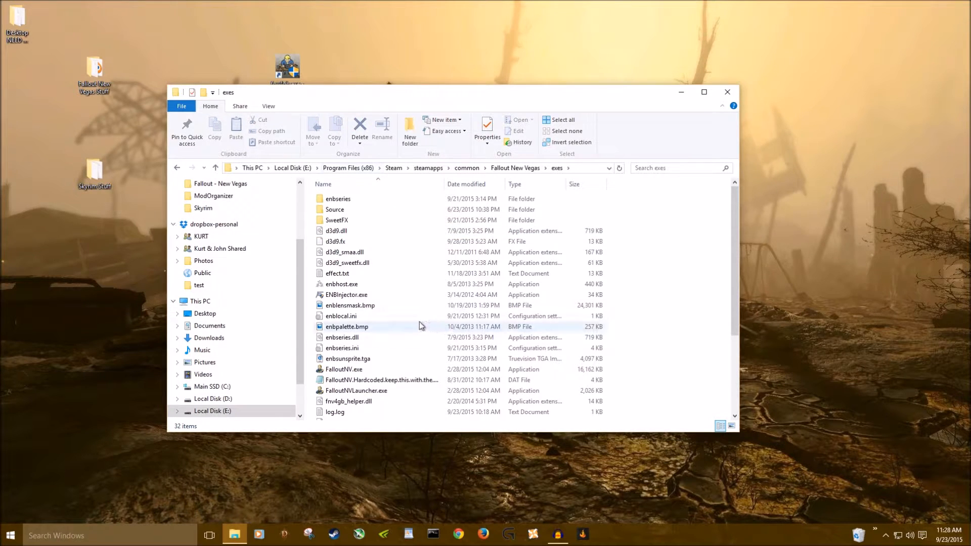
scroll(420, 324, down, 1)
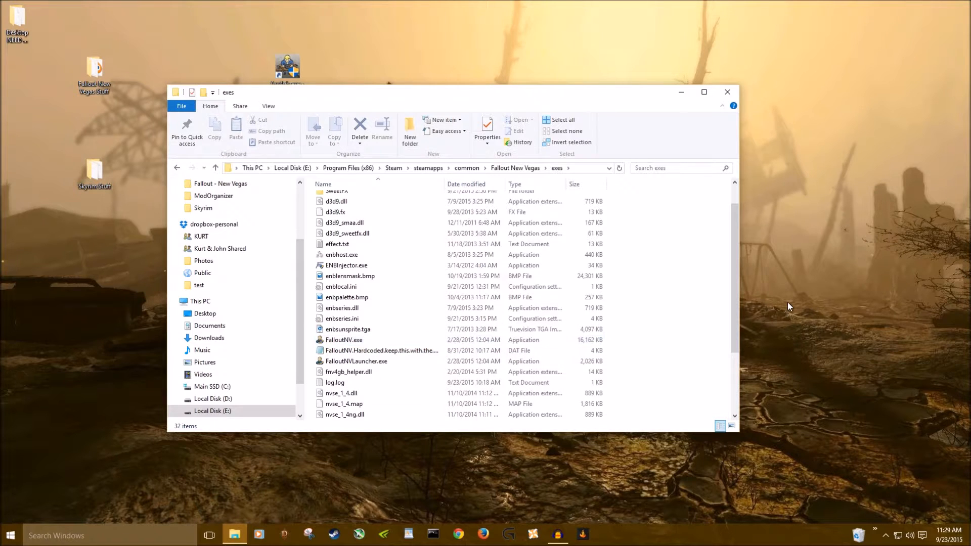
click(361, 341)
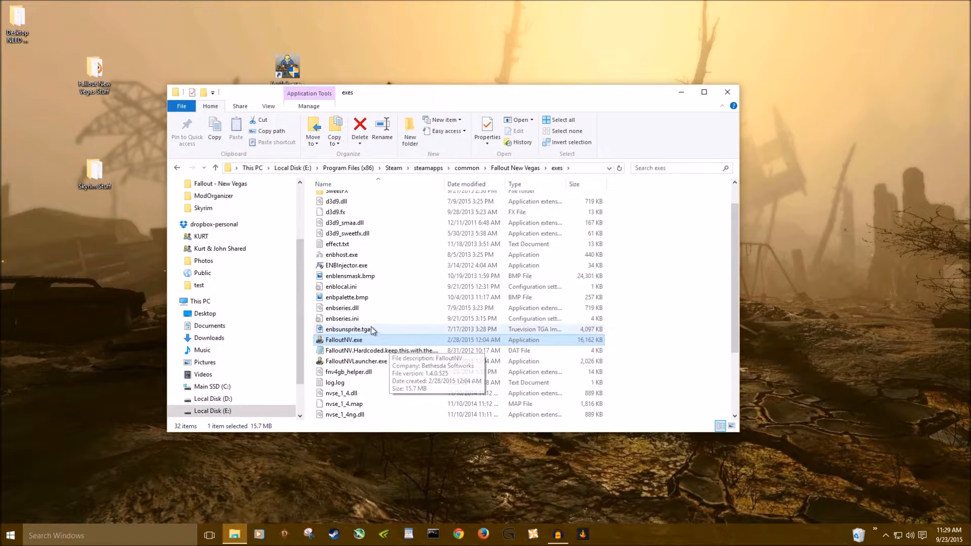
scroll(367, 328, up, 1)
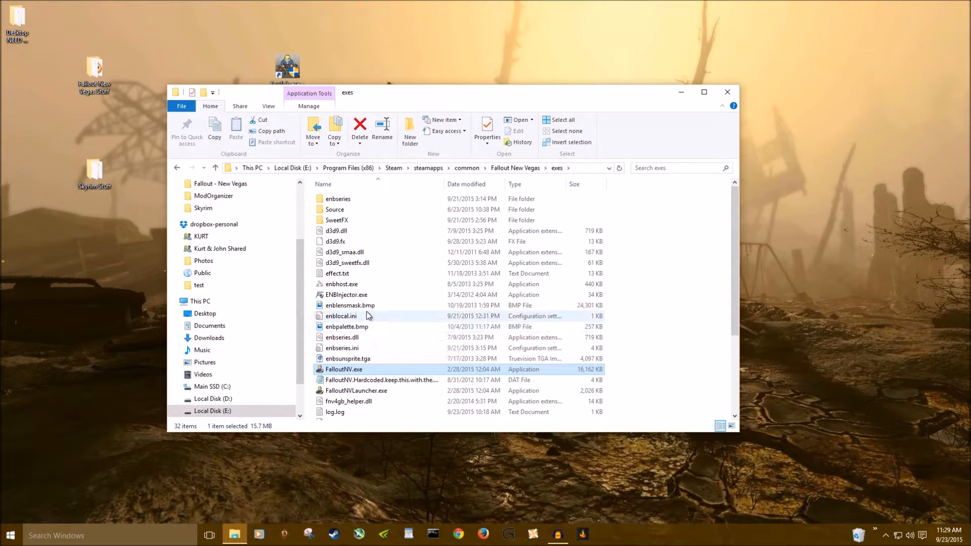
click(359, 232)
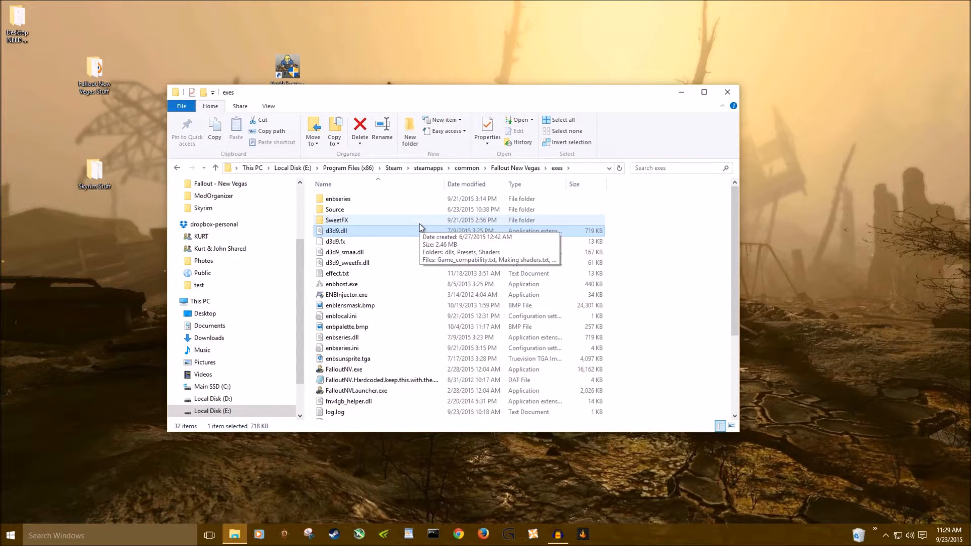
click(357, 370)
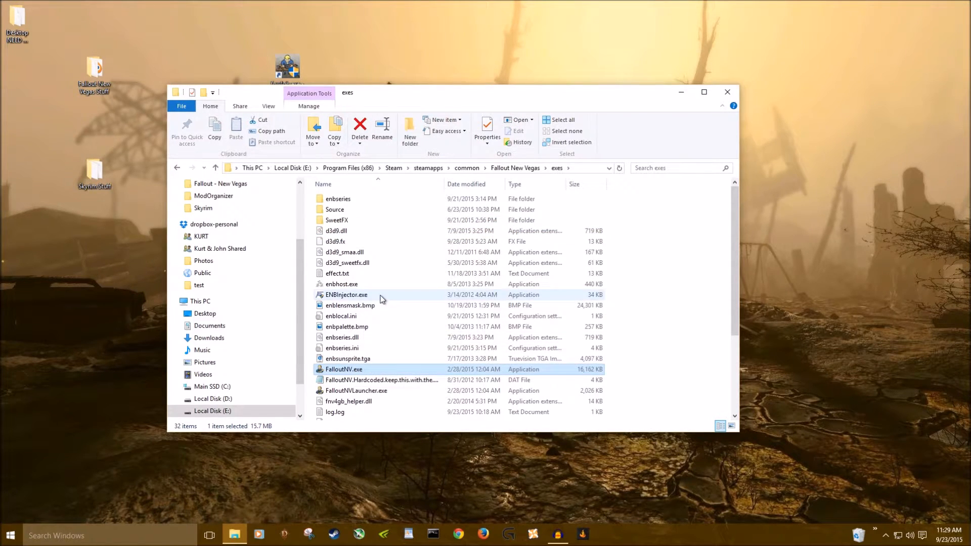
Go back to the main Fallout New Vegas folder, recheck the exes folder and view the game folder's ENB files
key(BackSpace)
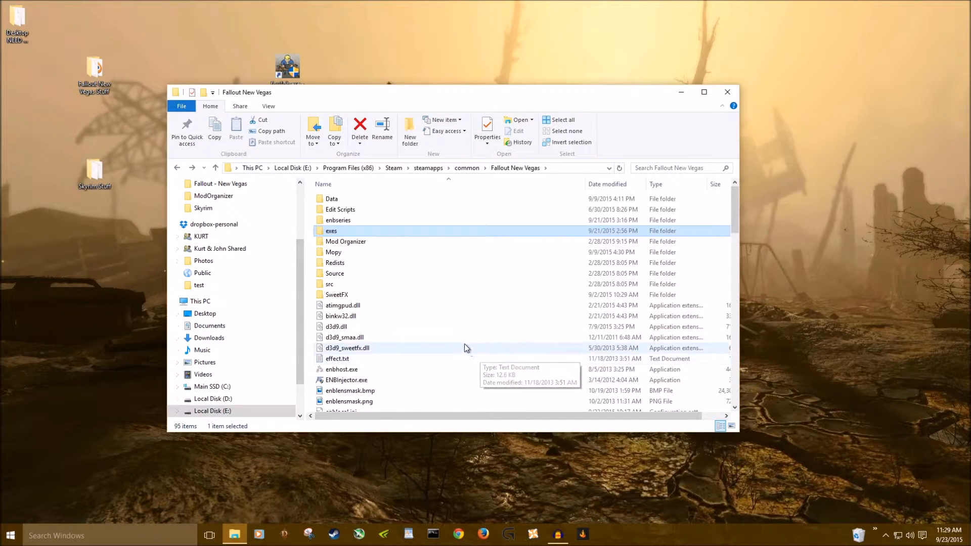
double_click(396, 232)
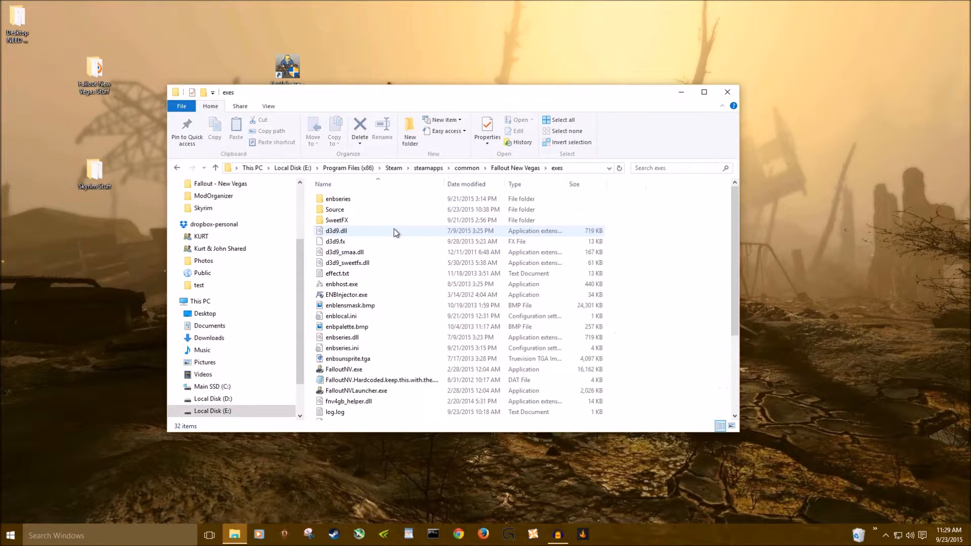
key(alt+Left)
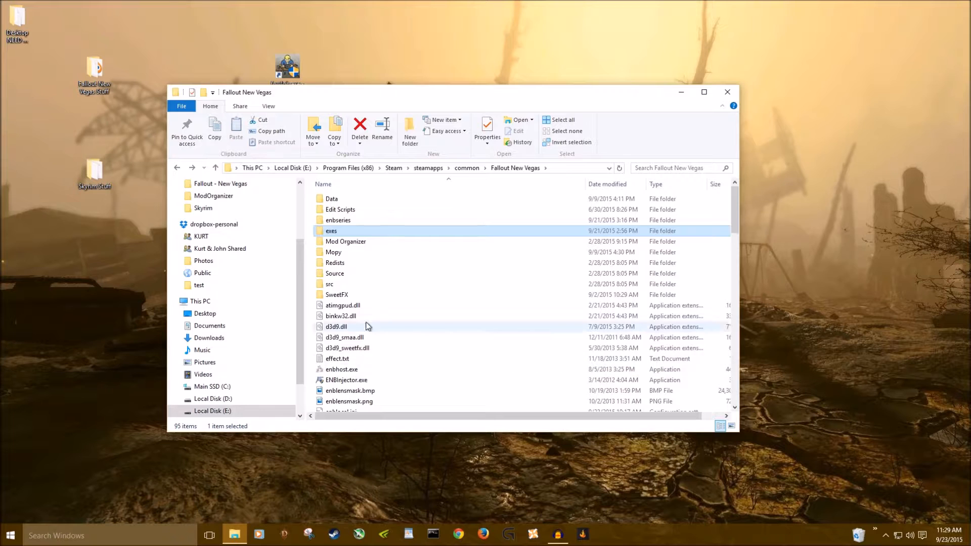
scroll(369, 323, down, 3)
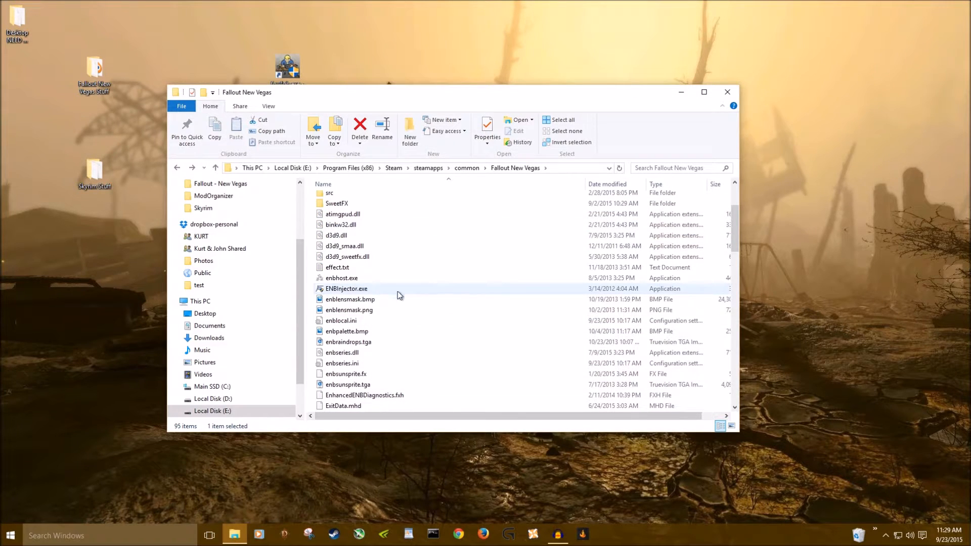
Open a second File Explorer window, go to Downloads and open the 47 ENB 2 The Sequel V1.1.7z archive
right_click(234, 534)
click(230, 479)
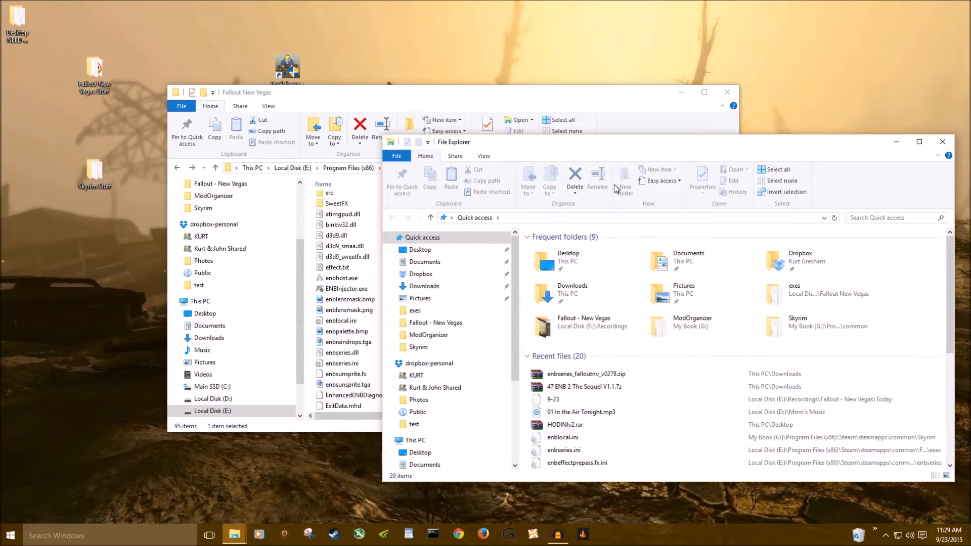
double_click(567, 289)
click(569, 292)
double_click(569, 292)
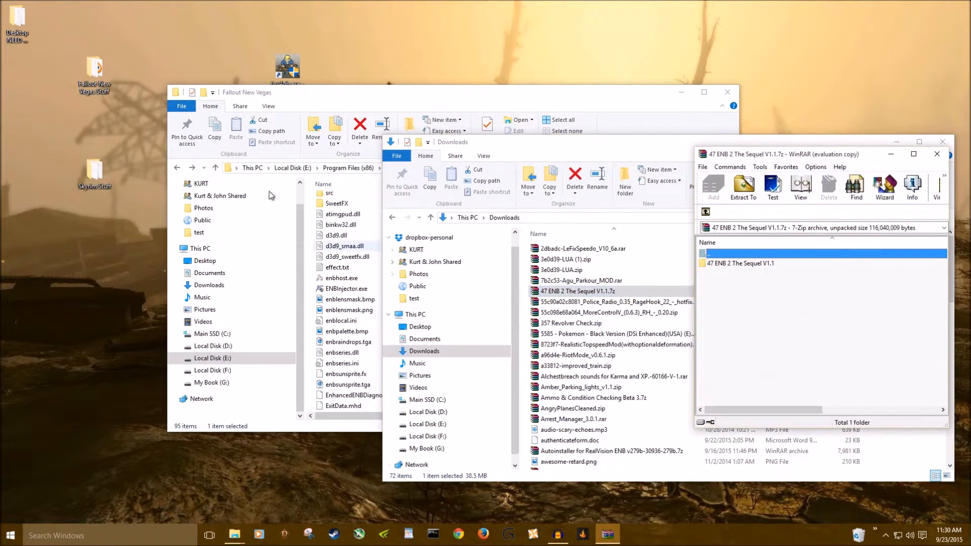
Open the exes folder in the Fallout New Vegas window and return to the 47 ENB 2 archive window
click(301, 220)
scroll(346, 253, up, 3)
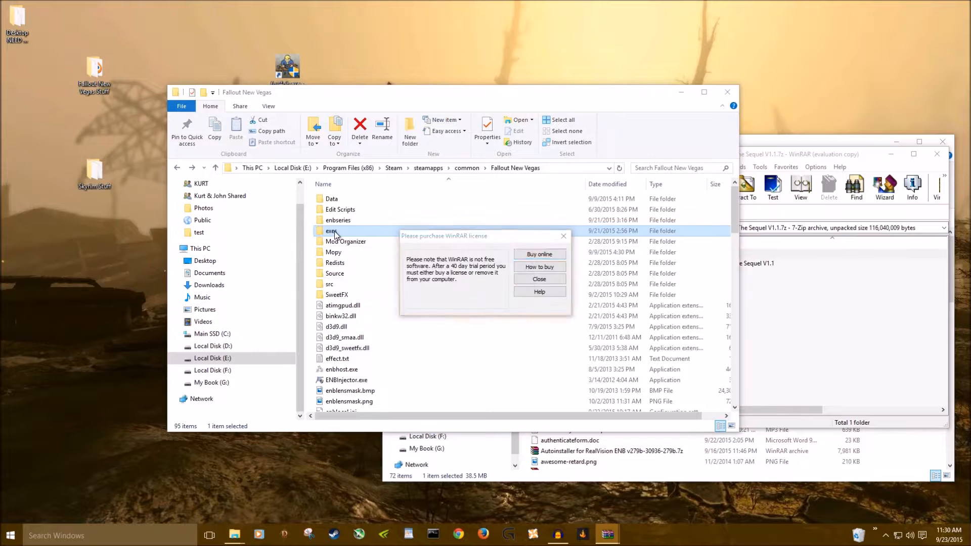
double_click(335, 232)
click(813, 338)
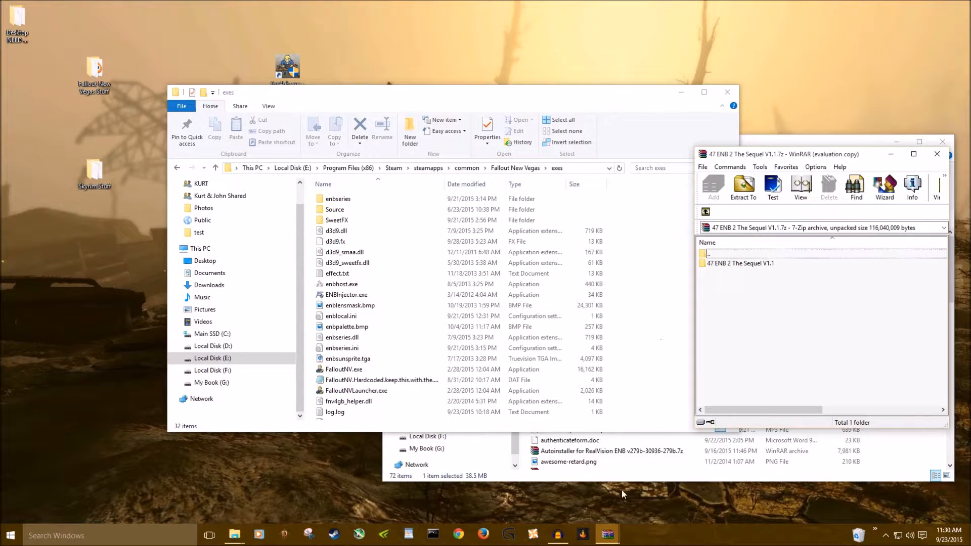
Enter the 47 ENB 2 The Sequel V1.1 folder and select everything except Data, from enbseries through SweetFX_settings.txt, for the exes folder
click(609, 534)
click(750, 297)
double_click(743, 267)
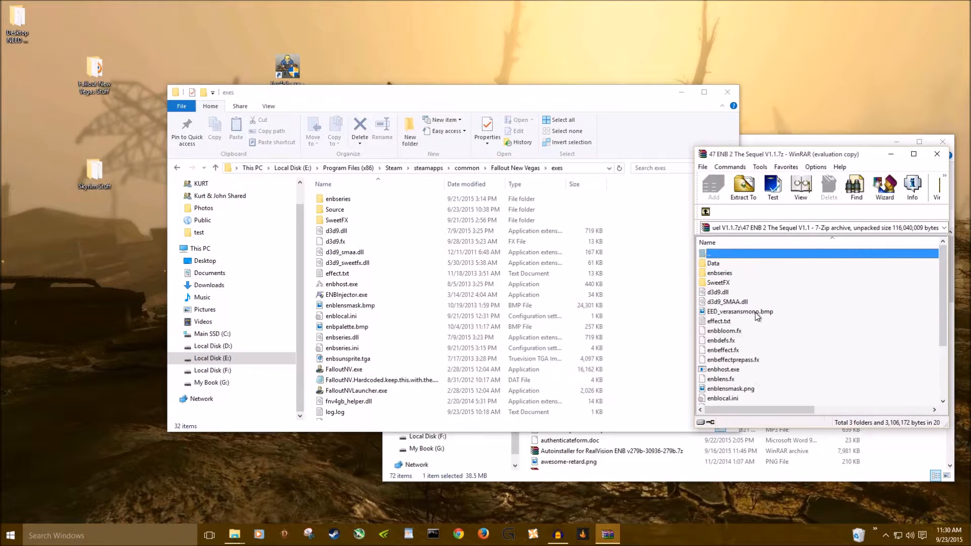
click(740, 274)
scroll(743, 281, down, 3)
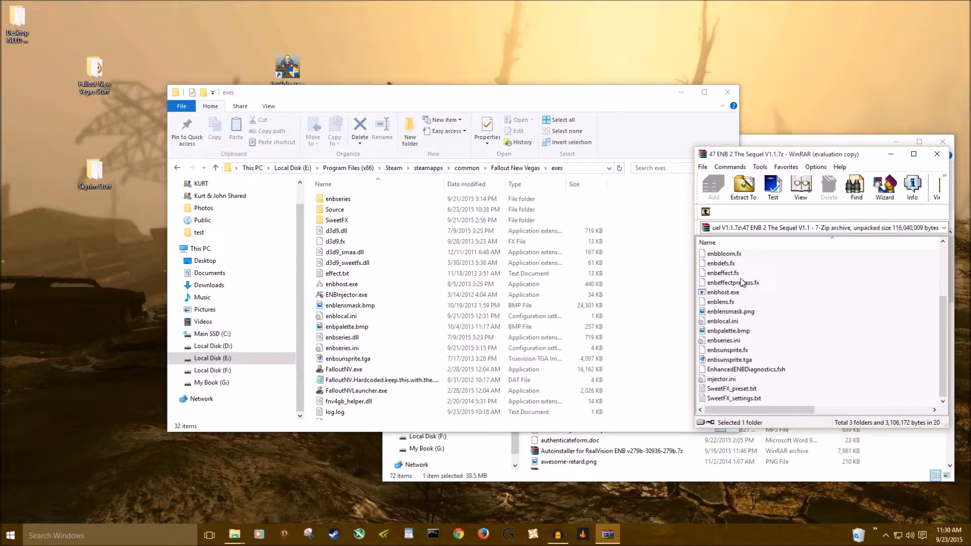
shift+click(747, 398)
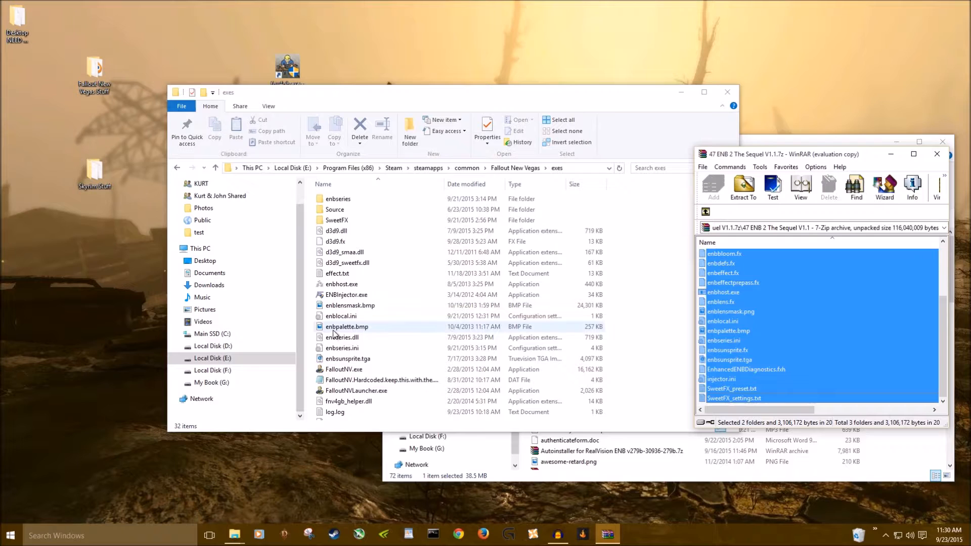
Leave the preset archive for the Downloads folder within WinRAR and open WrapperVersion inside enbseries_falloutnv_v0278.zip
click(706, 211)
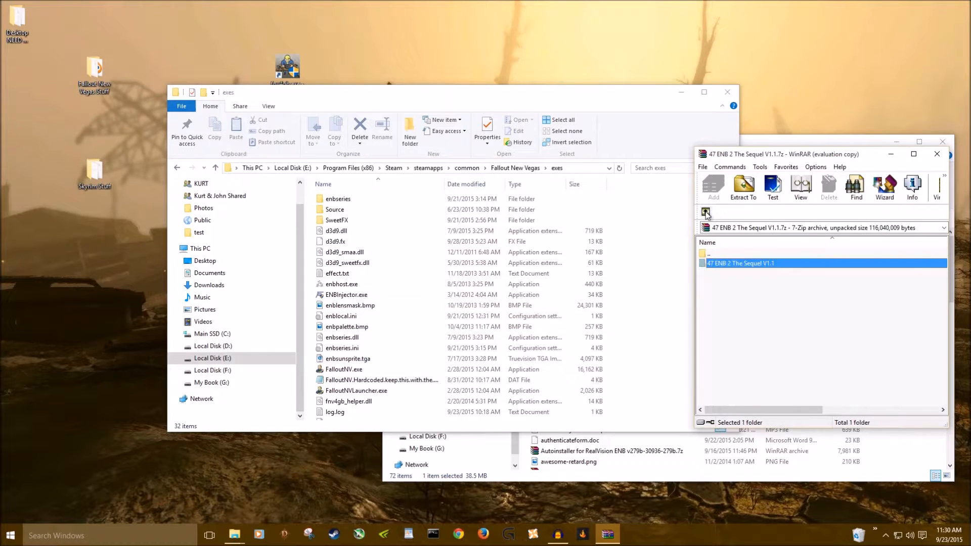
click(705, 211)
scroll(776, 362, down, 6)
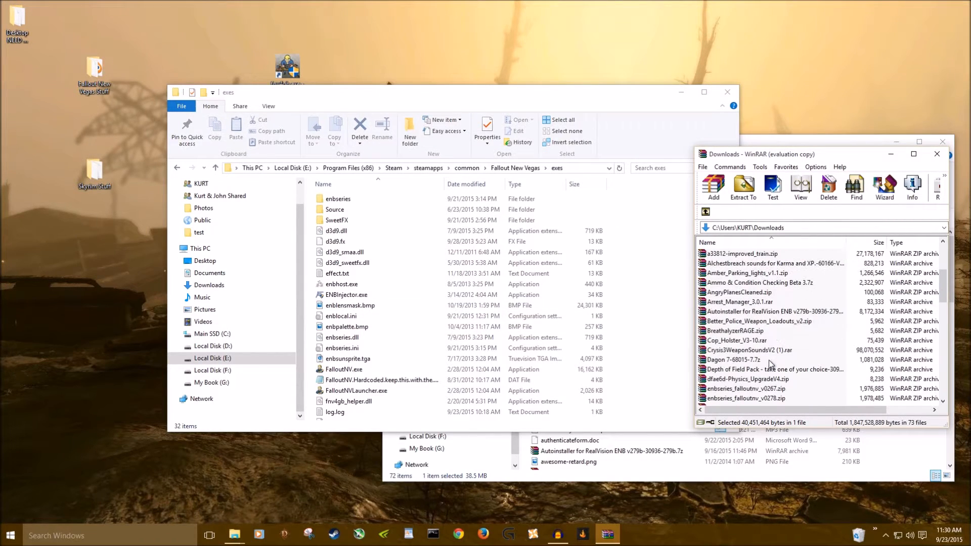
double_click(758, 312)
double_click(747, 273)
Select d3d9.dll and enbhost.exe for the exes folder, close the archive and return to the main Fallout New Vegas folder
click(737, 273)
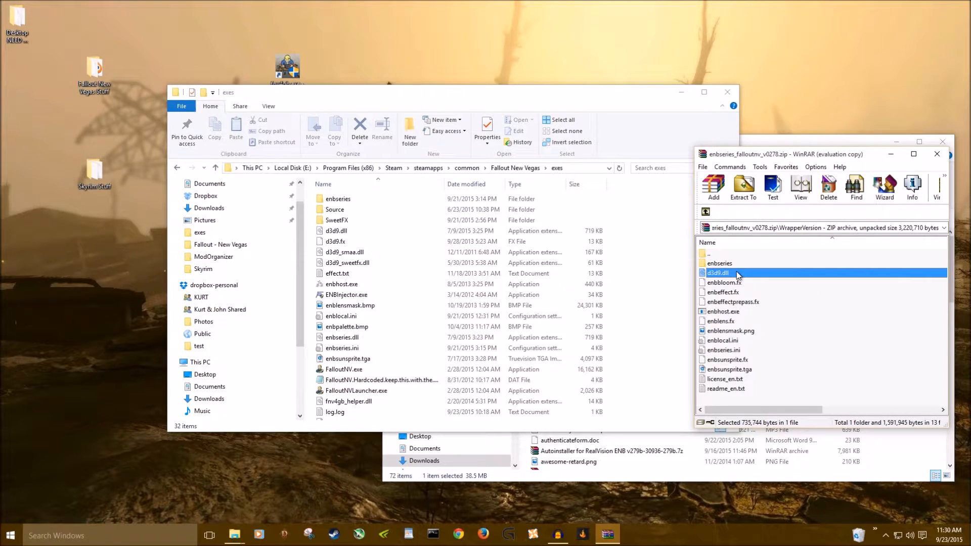
ctrl+click(724, 312)
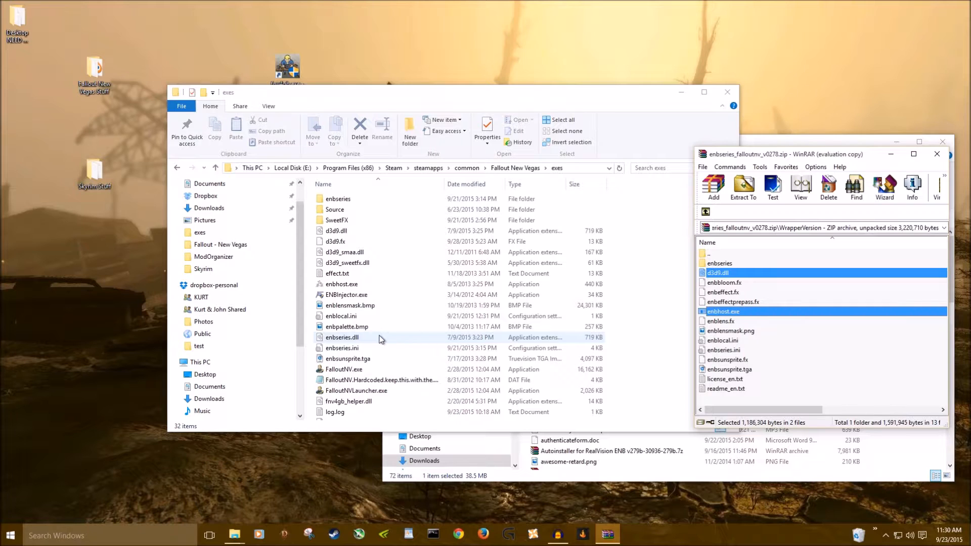
click(935, 157)
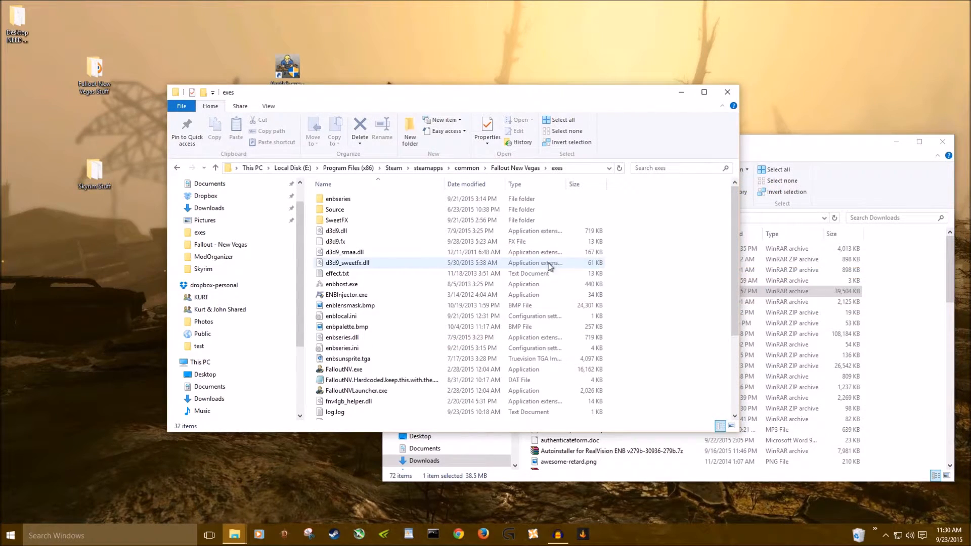
key(BackSpace)
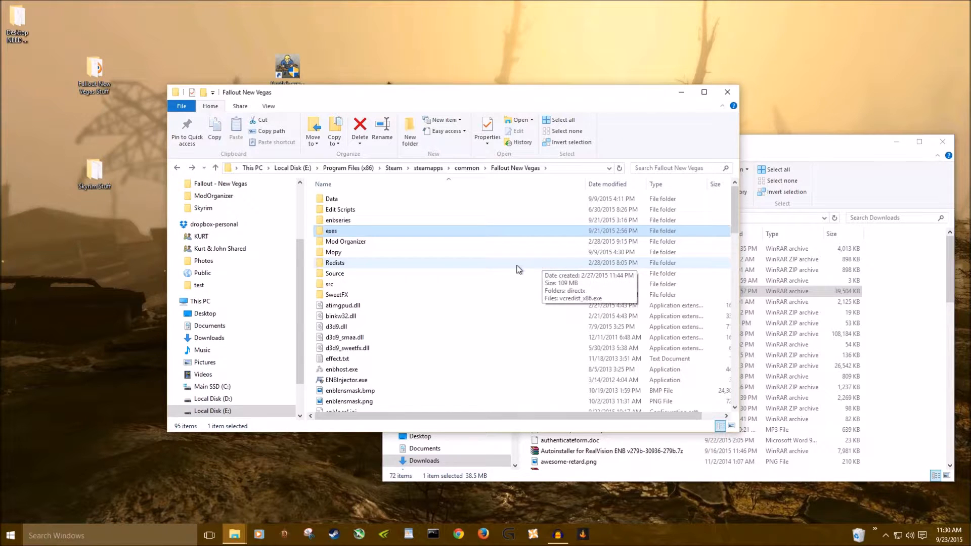
Examine d3d9_smaa.dll, d3d9_sweetfx.dll and enblocal.ini among the installed files in the Fallout New Vegas folder
scroll(520, 268, down, 2)
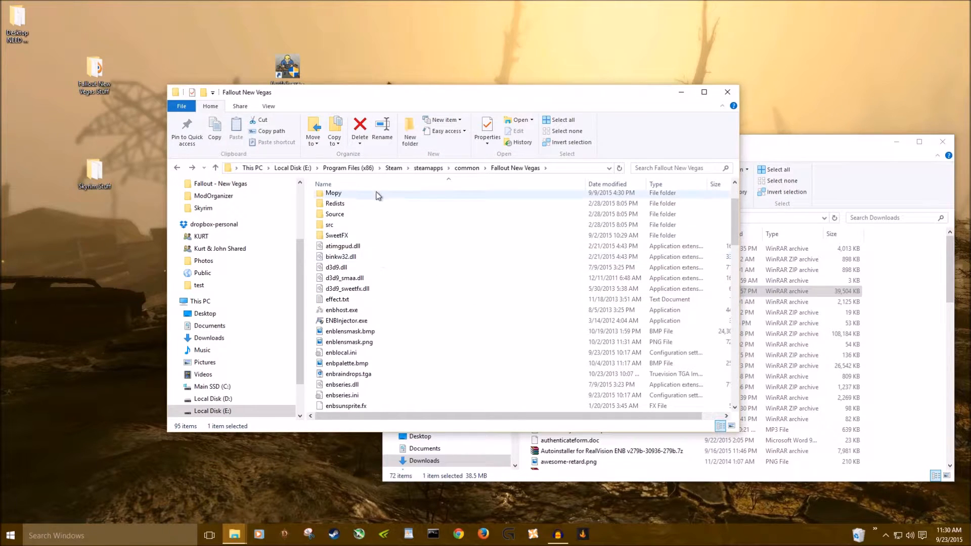
click(362, 278)
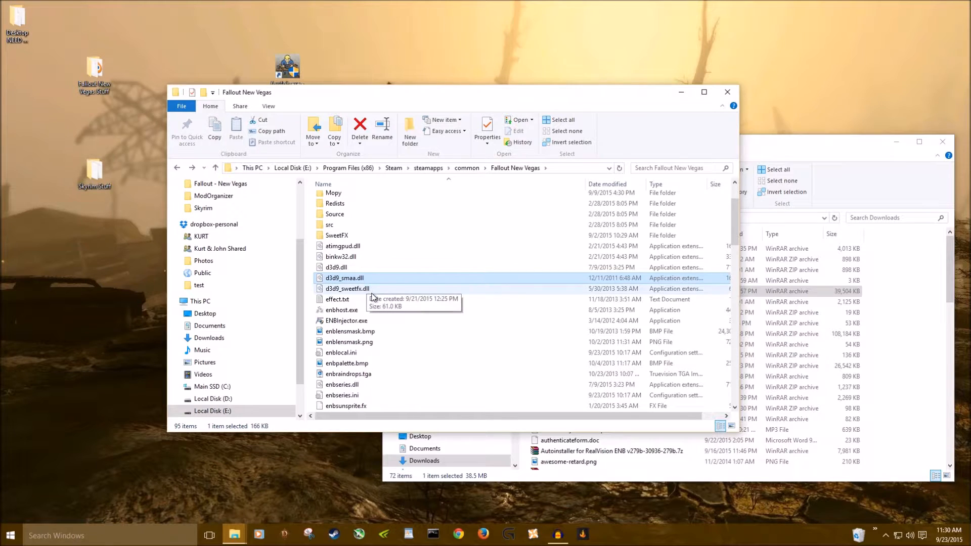
click(368, 290)
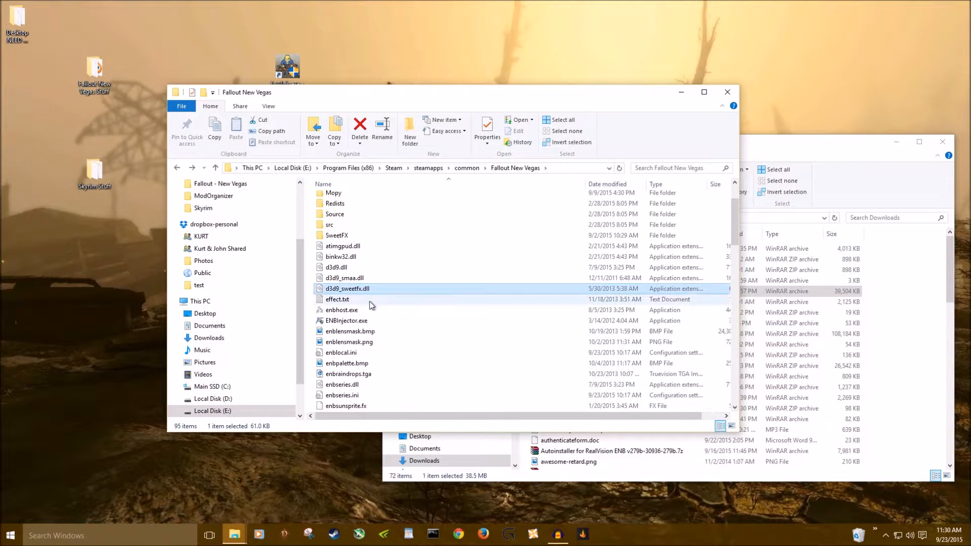
click(361, 352)
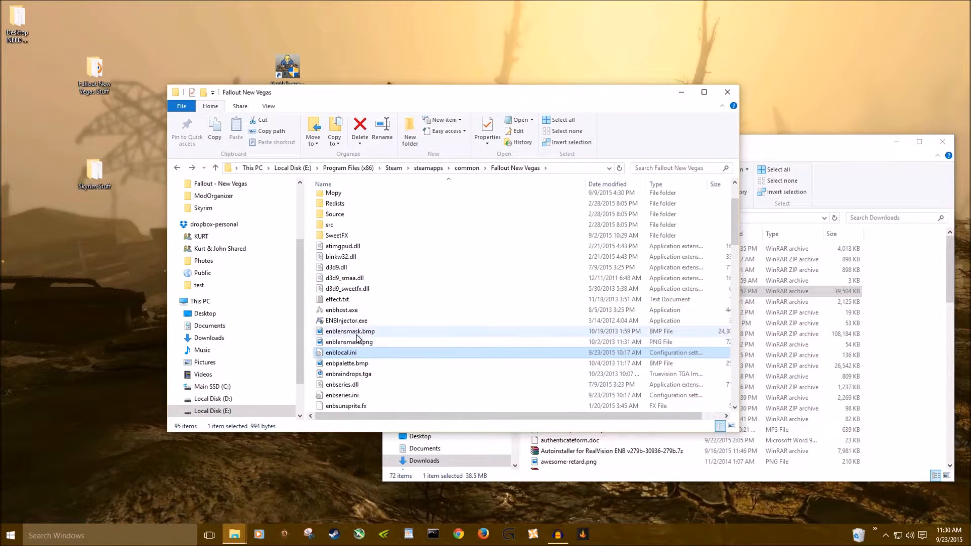
click(349, 279)
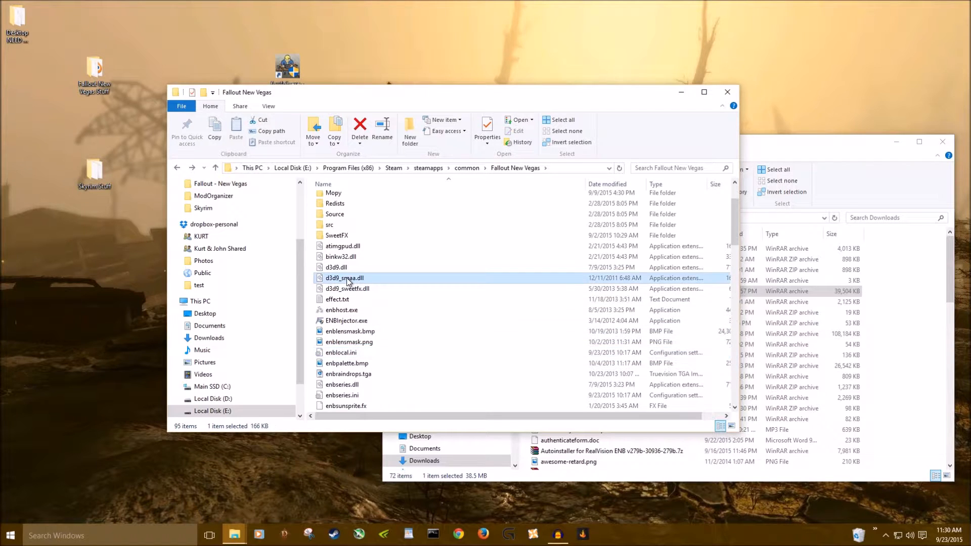
click(344, 352)
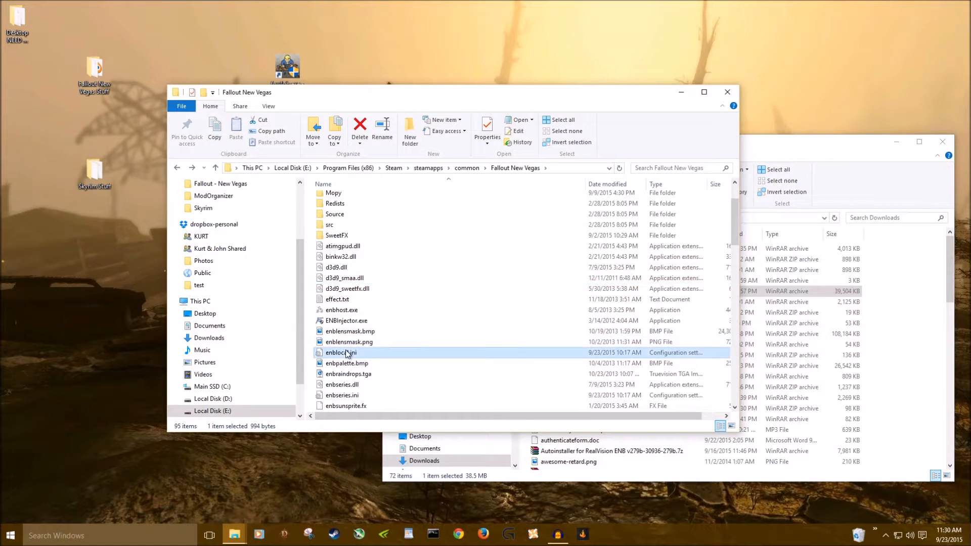
click(359, 293)
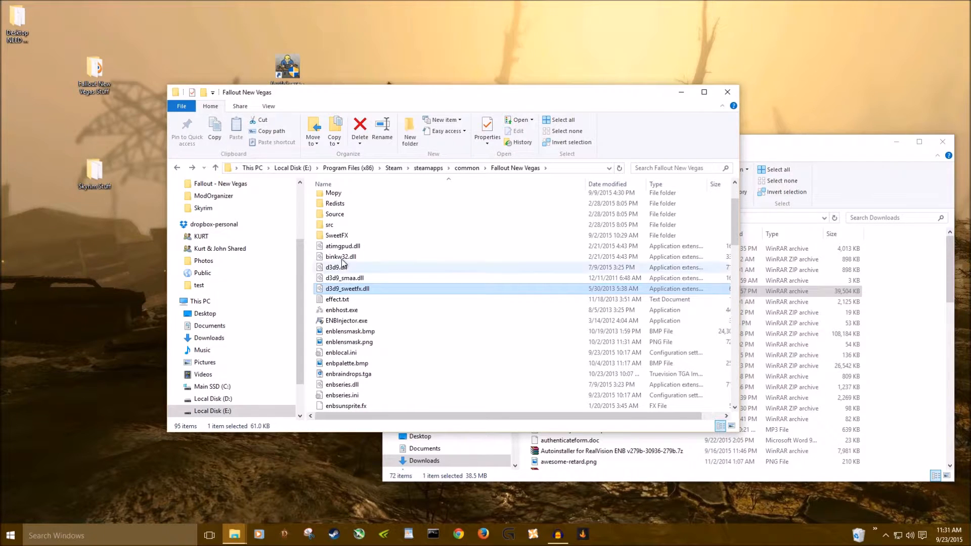
Check the contents of the exes folder and return to the main Fallout New Vegas folder
scroll(344, 265, up, 2)
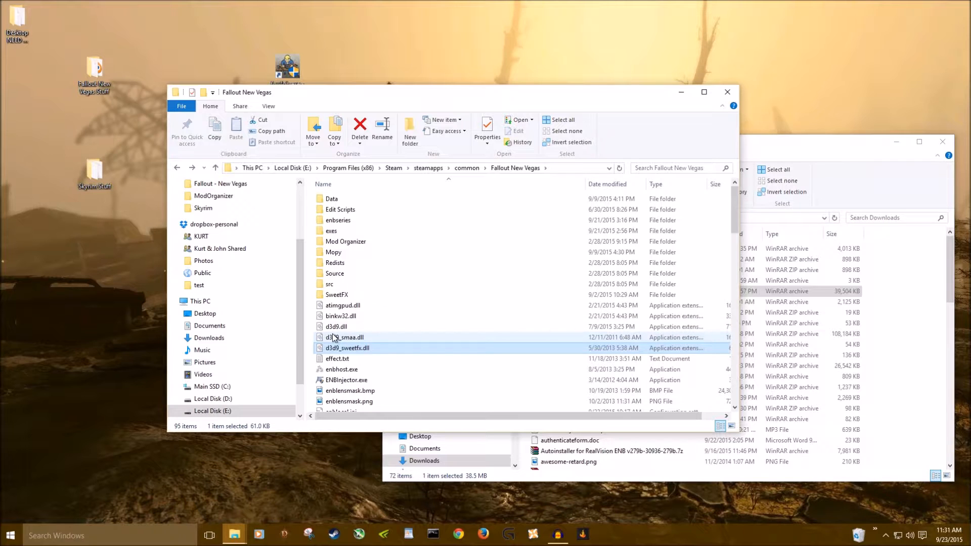
double_click(332, 230)
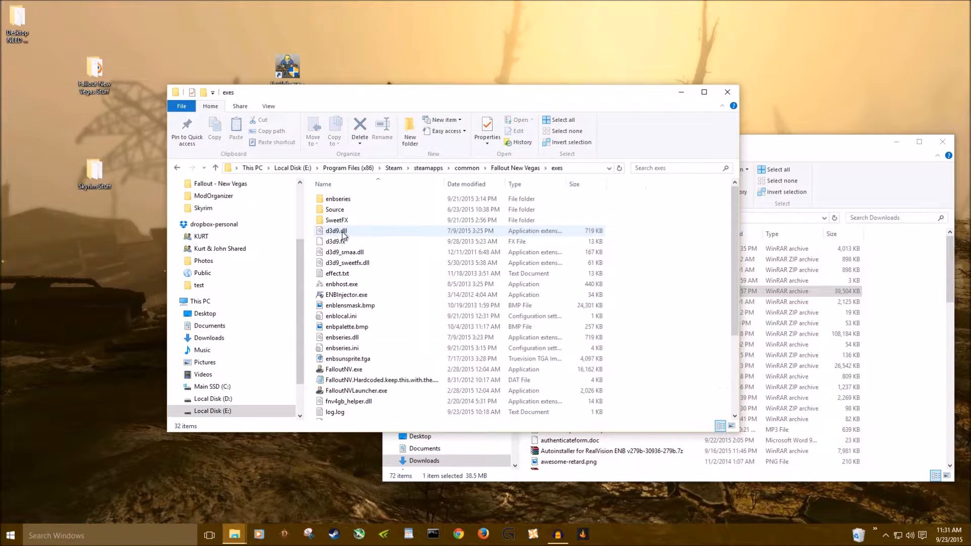
key(BackSpace)
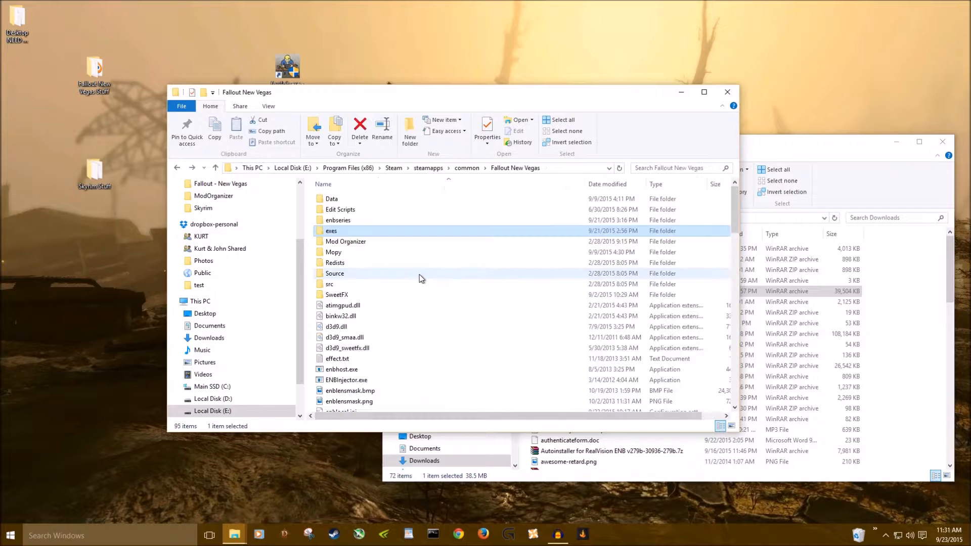
Switch to Chrome, search Google for nexus mods and open the Fallout New Vegas section of the Nexus Mods site
click(458, 534)
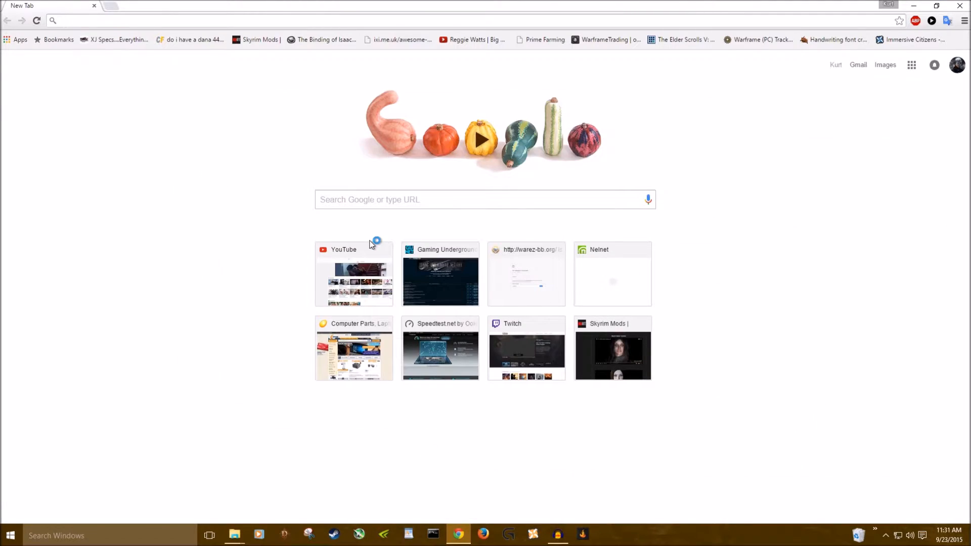
text(nexus mods)
key(Return)
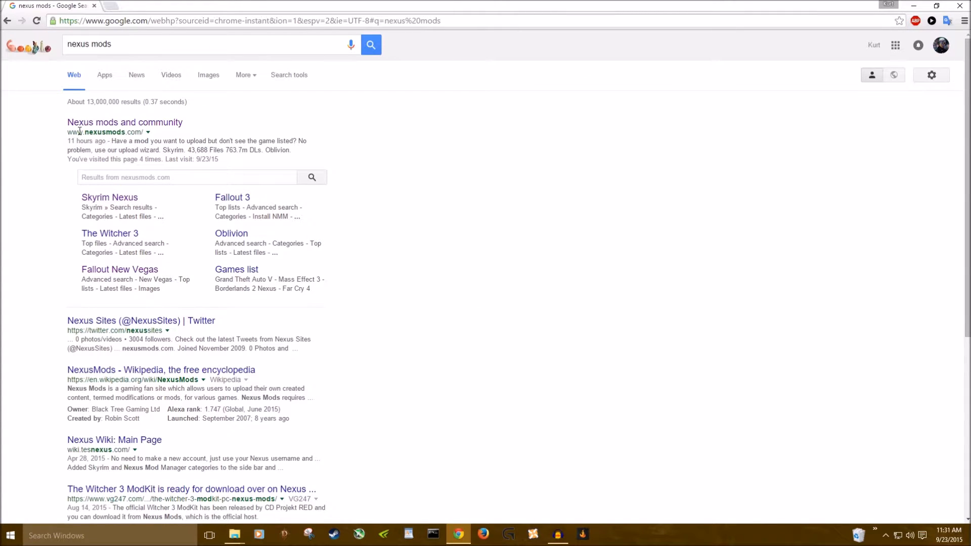
click(93, 123)
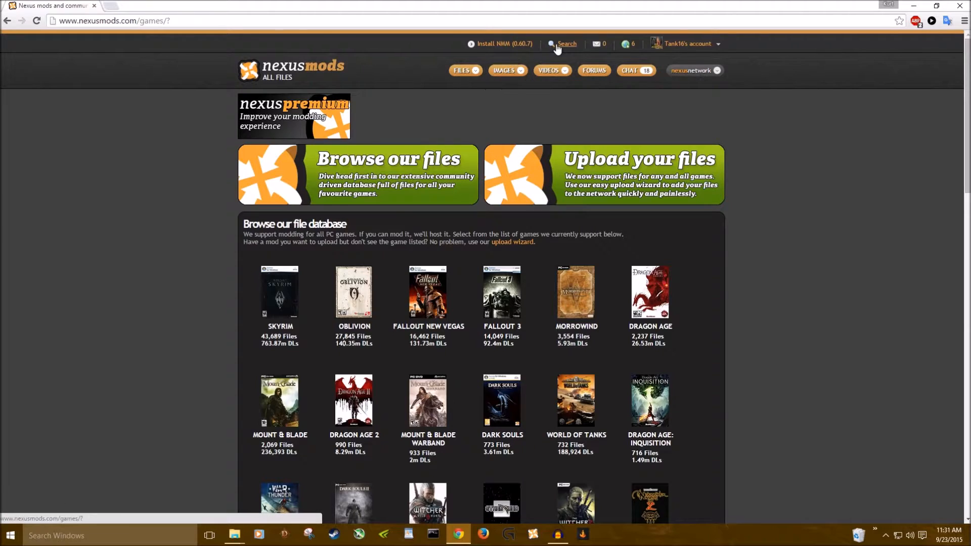
click(415, 324)
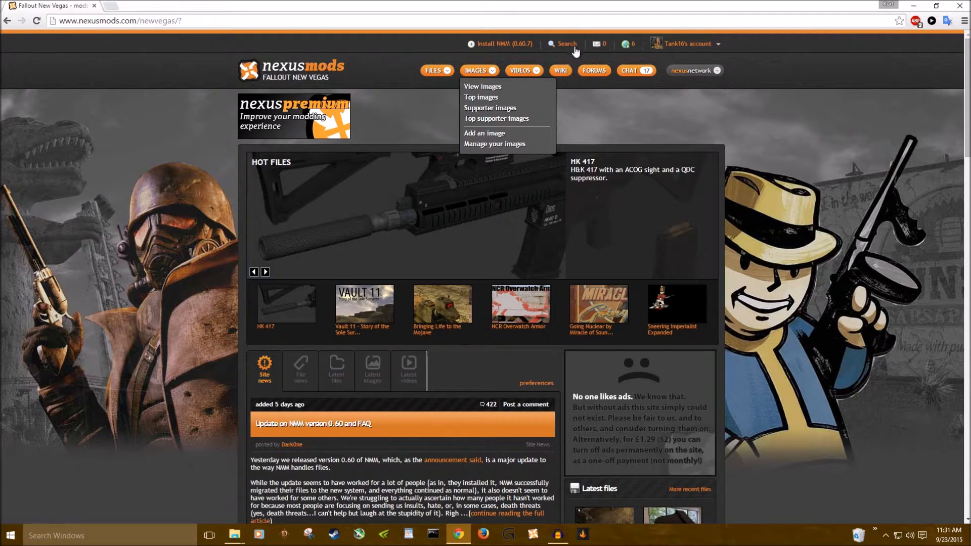
Search the Fallout New Vegas files for "4gb" and open the 4GB Fallout New Vegas mod in a new tab
mouse_move(567, 44)
text(4gb)
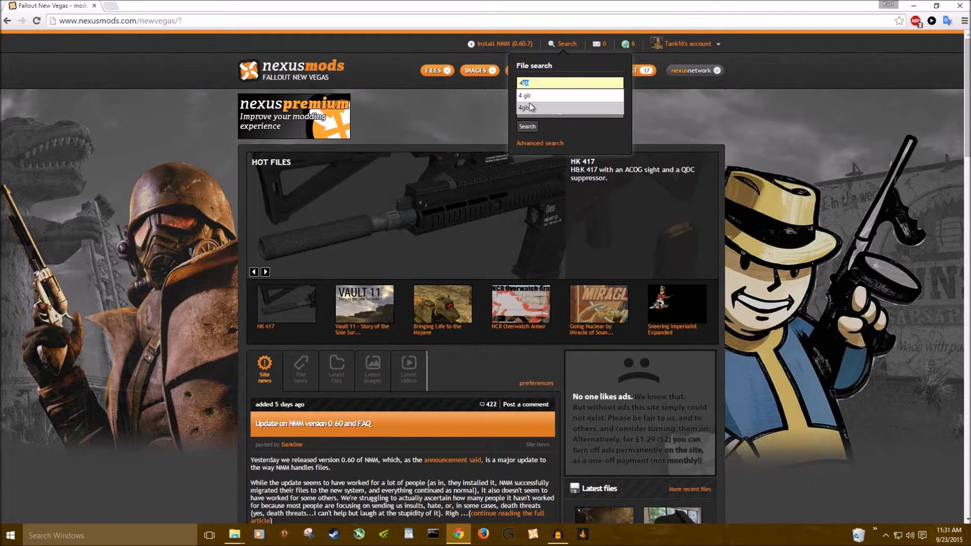
click(531, 127)
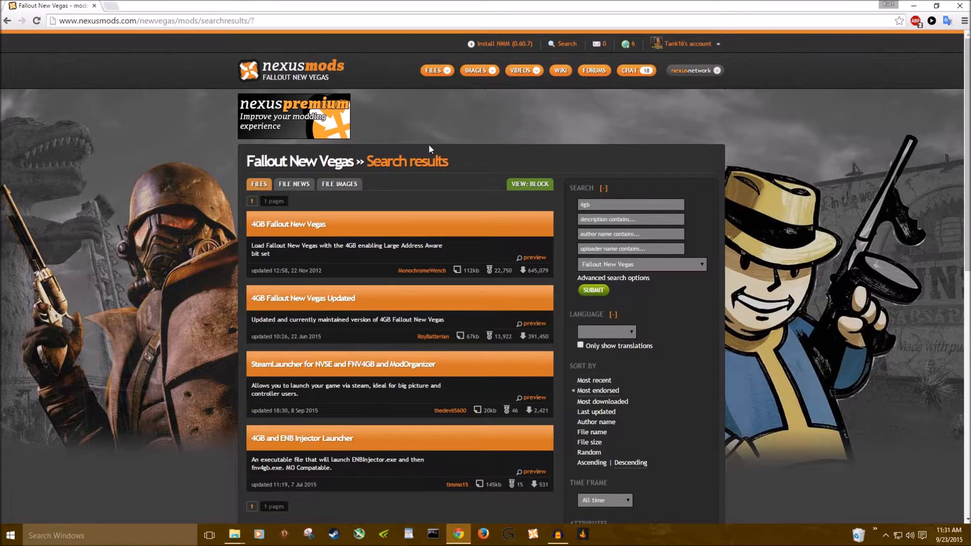
middle_click(277, 228)
click(147, 5)
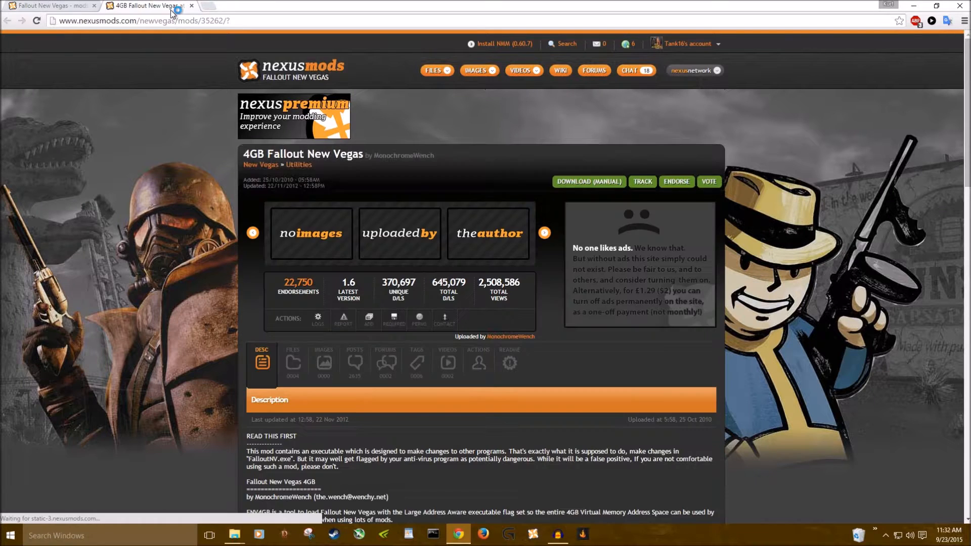
View the mod's downloadable files and check the date of the main file FNV4GB-1-6
scroll(349, 149, down, 3)
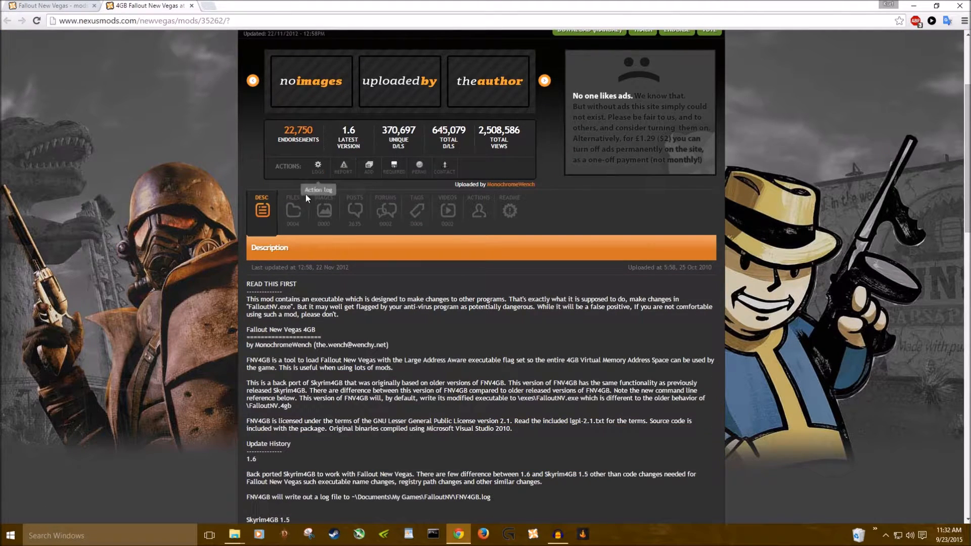
click(294, 208)
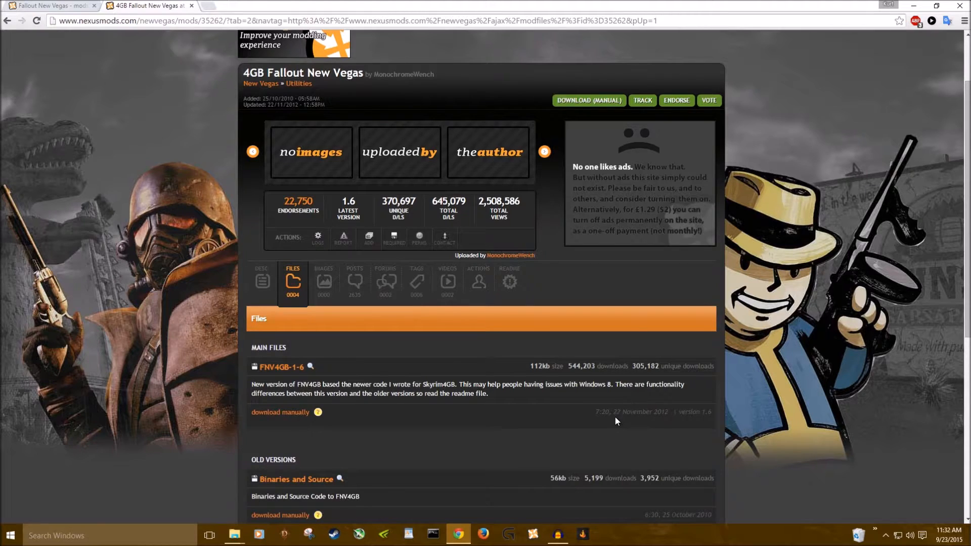
drag(613, 416, 667, 415)
From the search results, open 4GB Fallout New Vegas Updated in a new tab and check its main file's date
click(46, 5)
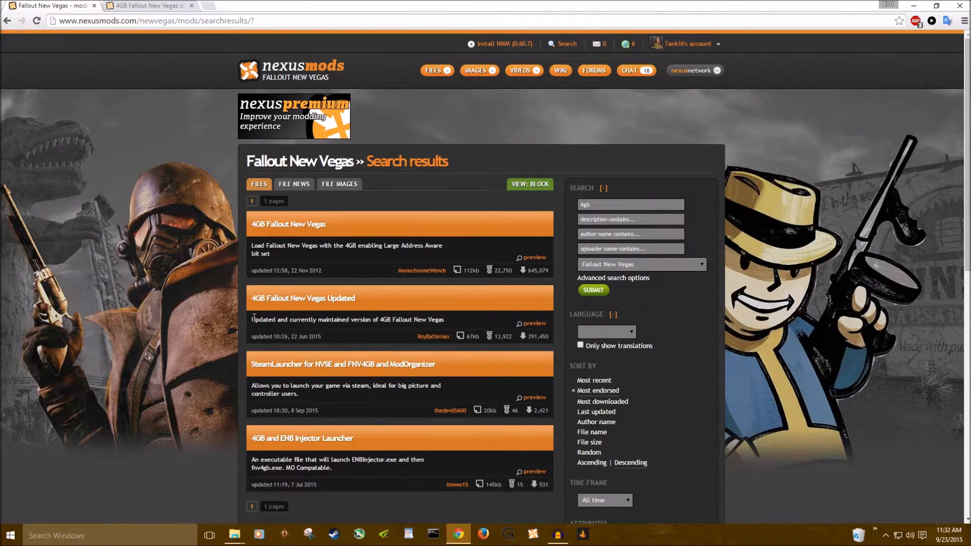
middle_click(274, 306)
click(211, 5)
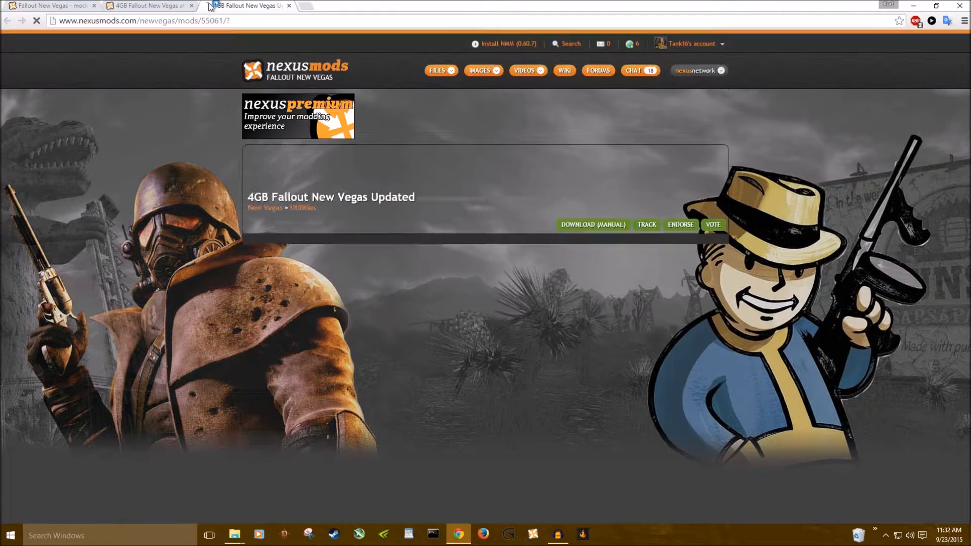
scroll(243, 347, down, 1)
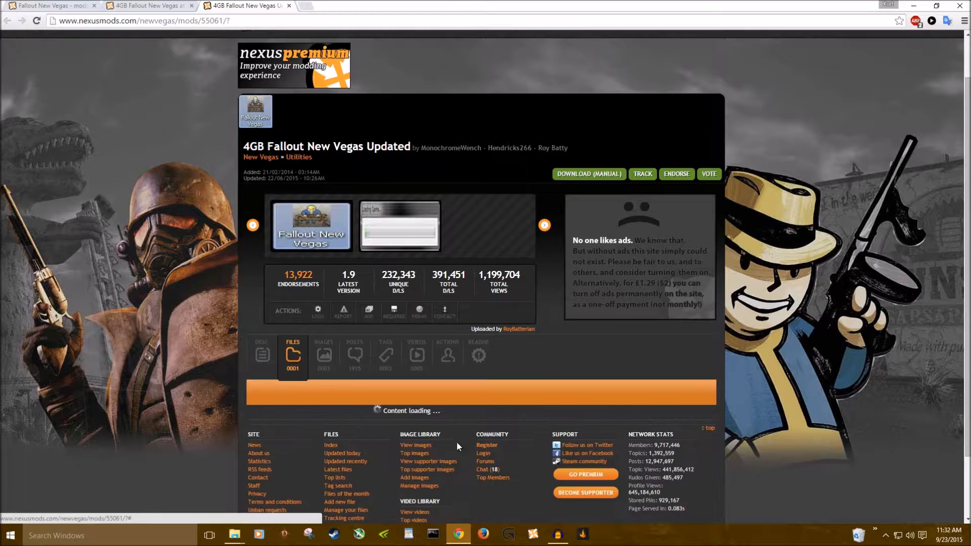
scroll(545, 462, down, 1)
drag(625, 427, 670, 427)
click(586, 421)
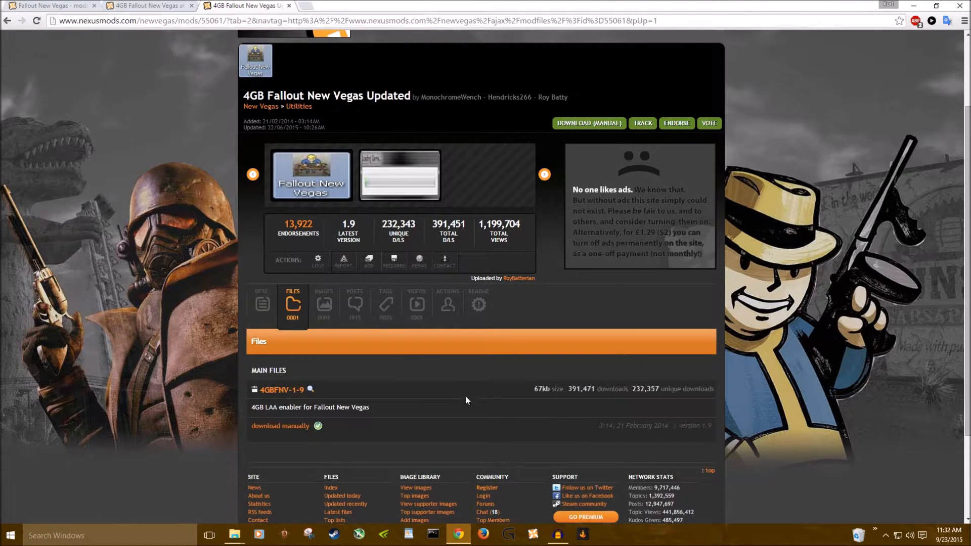
Open the updated mod's description and read its installation and usage instructions
click(263, 316)
scroll(263, 318, down, 1)
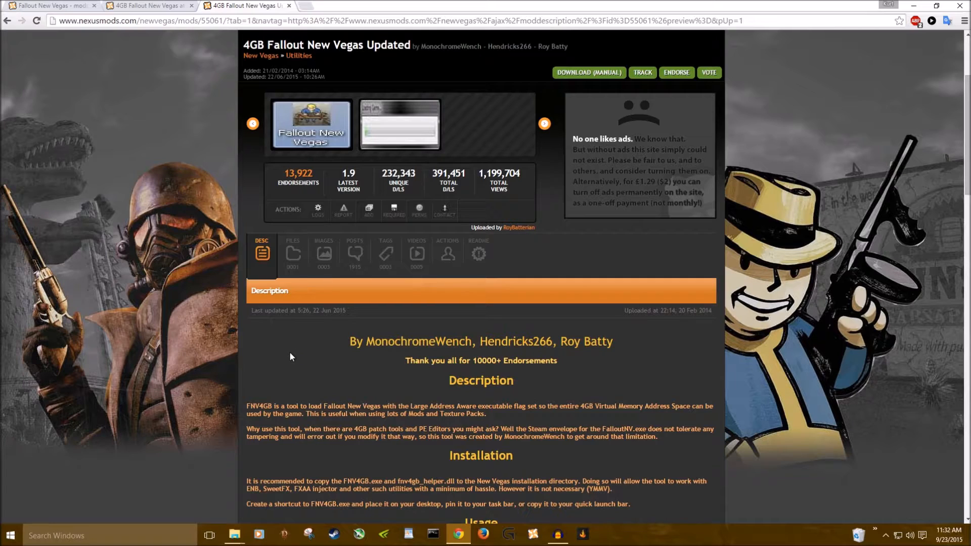
scroll(290, 356, down, 2)
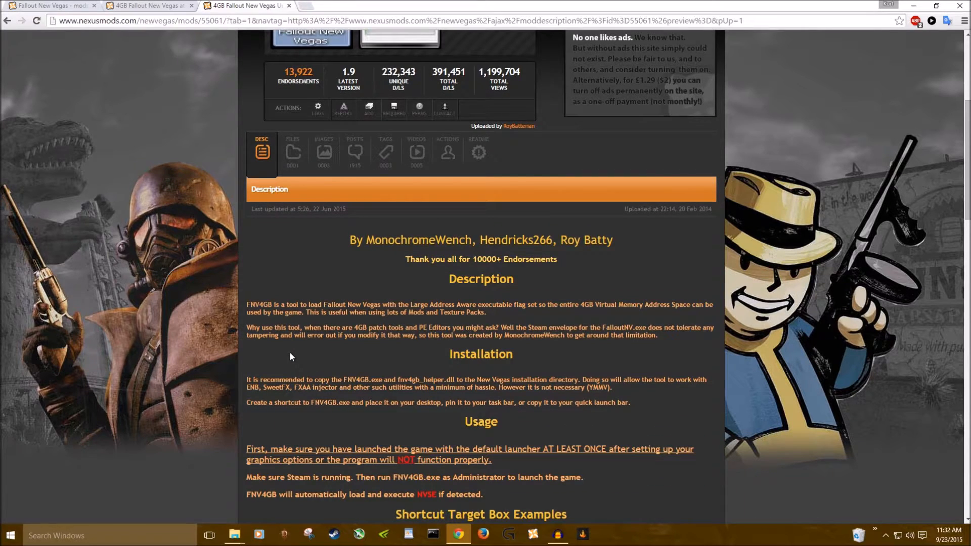
drag(317, 380, 370, 380)
scroll(571, 318, down, 1)
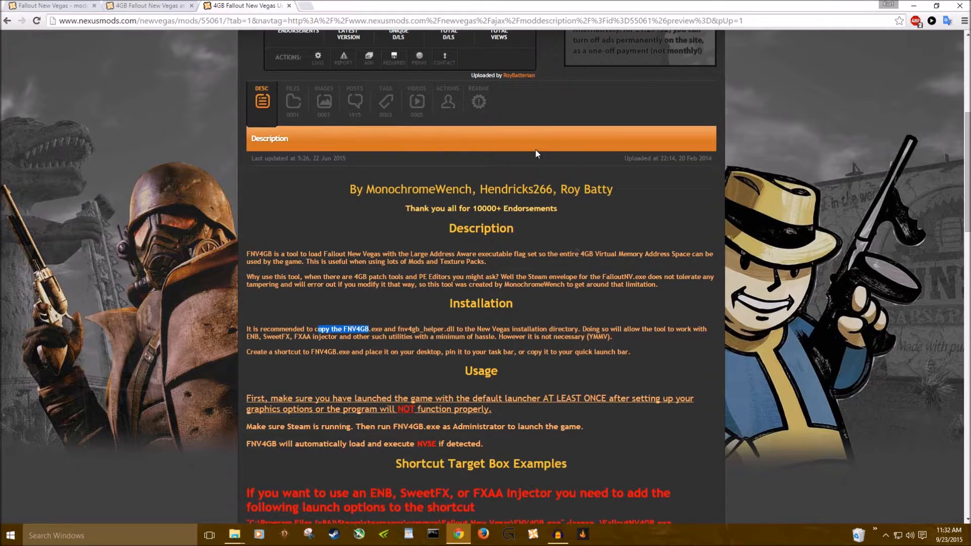
scroll(536, 152, down, 2)
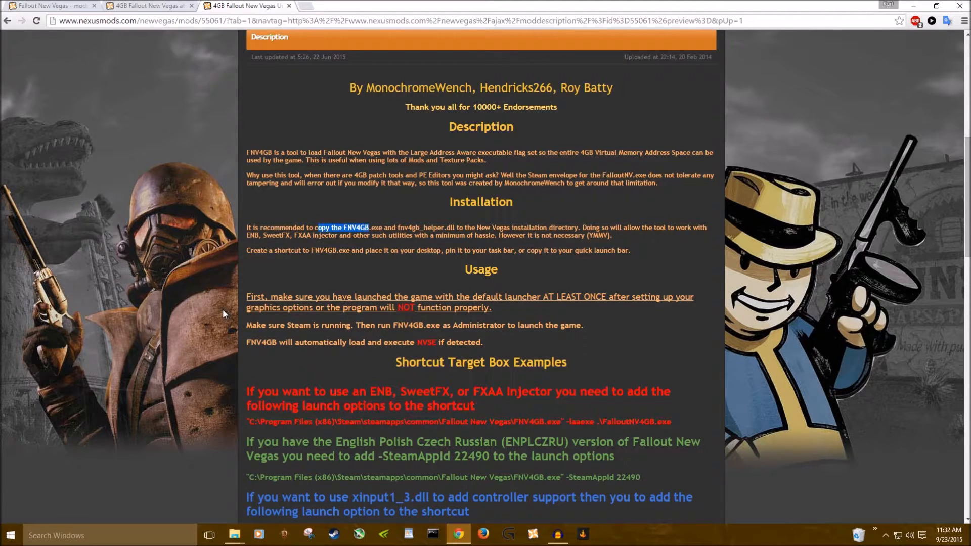
scroll(222, 308, down, 2)
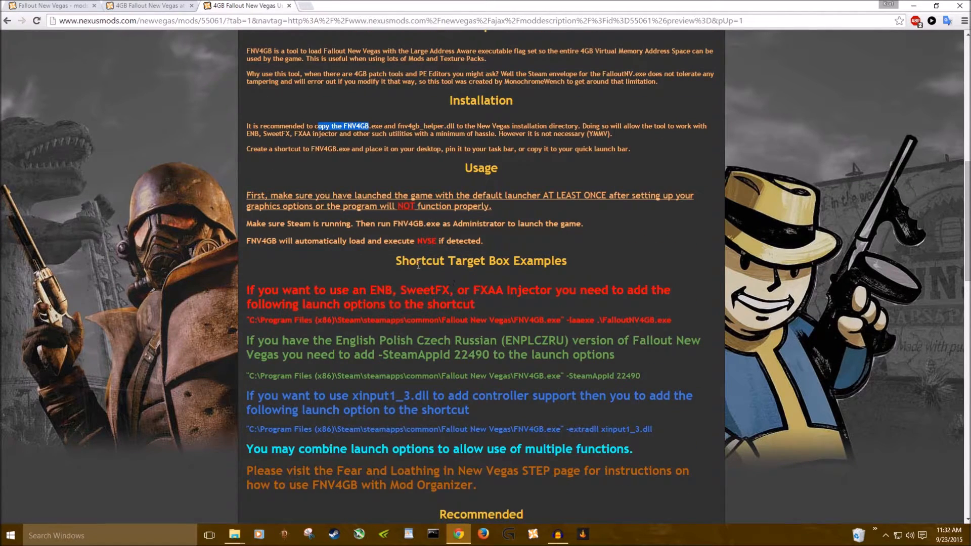
Read the Shortcut Target Box Examples, especially the launch options for using an ENB, SweetFX or FXAA Injector
drag(404, 264, 584, 260)
click(588, 259)
scroll(545, 273, down, 2)
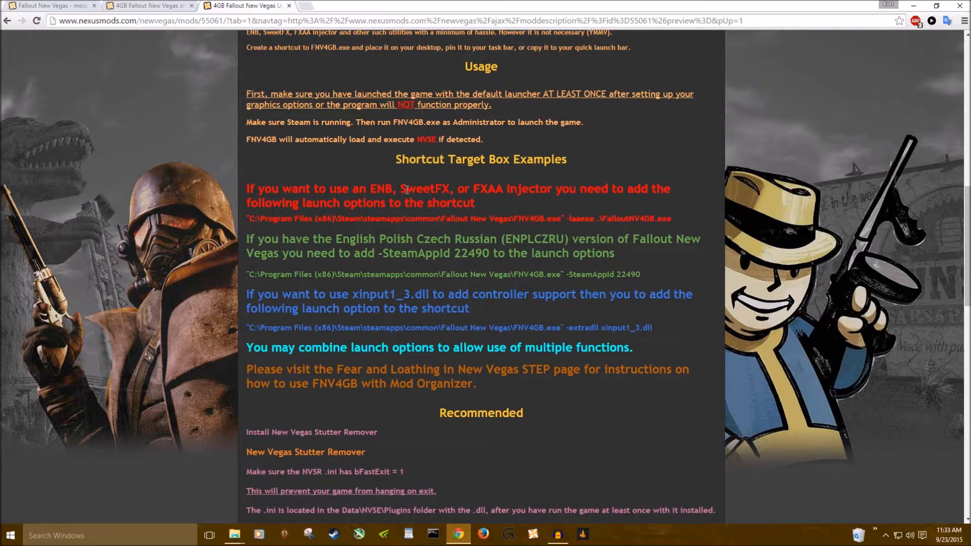
drag(247, 188, 696, 223)
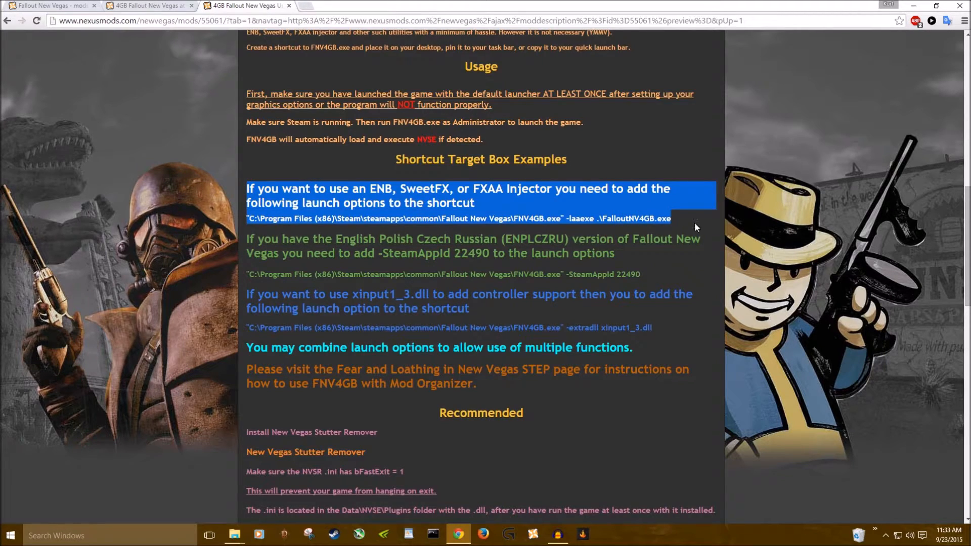
click(622, 213)
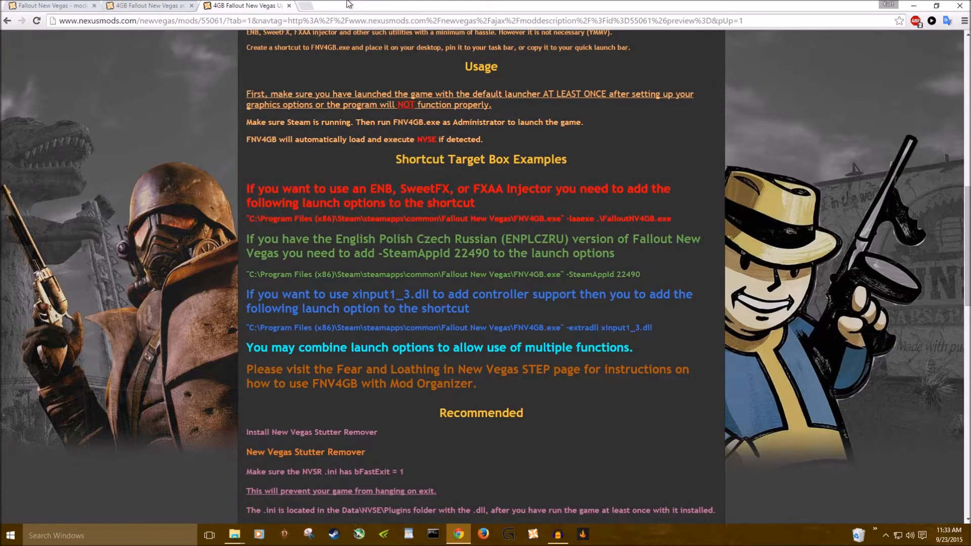
Dock the browser to half of the screen and open the properties of the fnv4gb.exe desktop shortcut
key(super+Right)
click(322, 49)
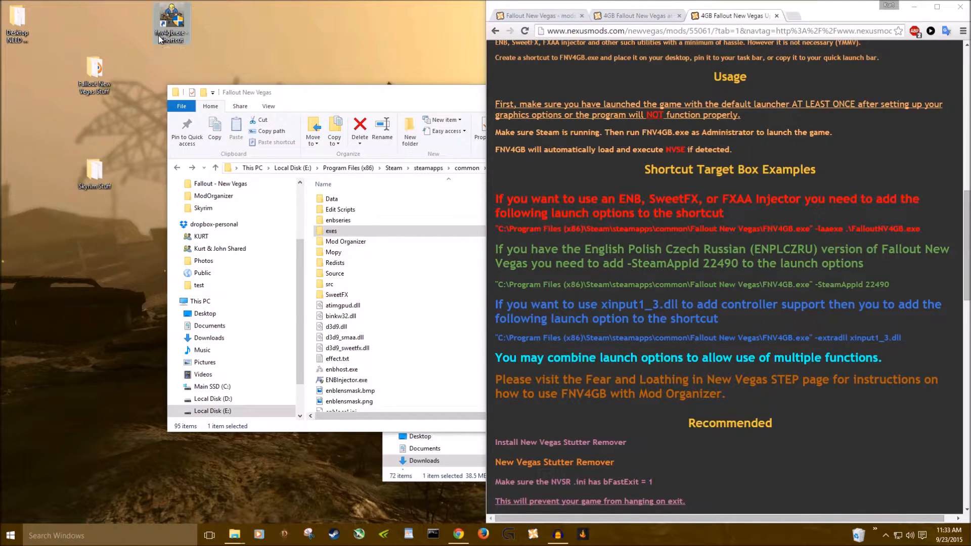
right_click(159, 39)
click(221, 307)
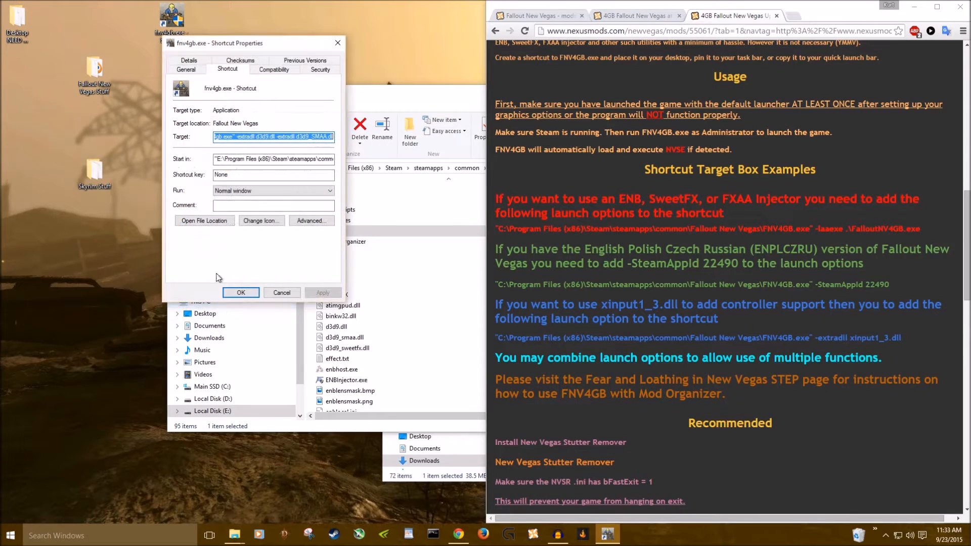
Compare the fnv4gb.exe shortcut's extradll launch options with the page's ENB example, closing the shortcut properties
drag(236, 137, 195, 133)
click(784, 228)
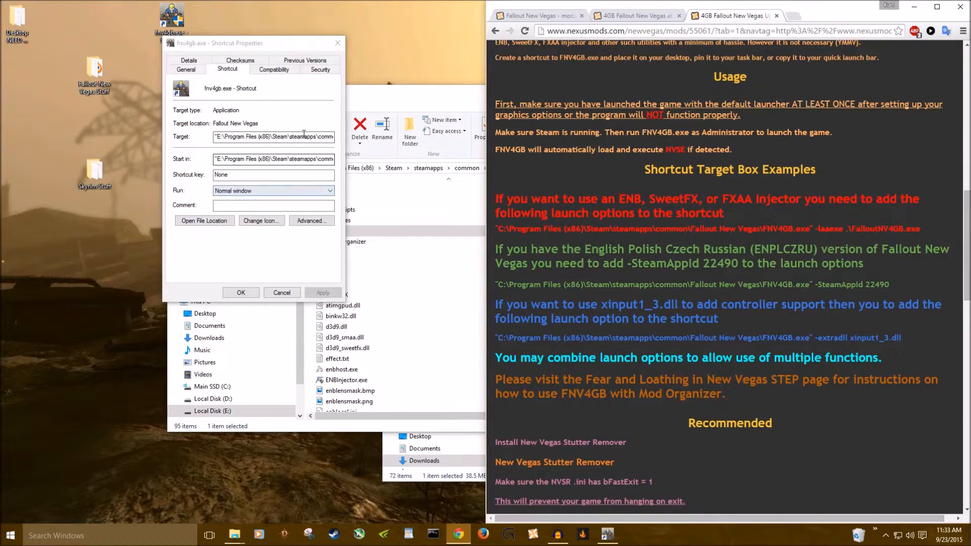
click(288, 127)
click(297, 136)
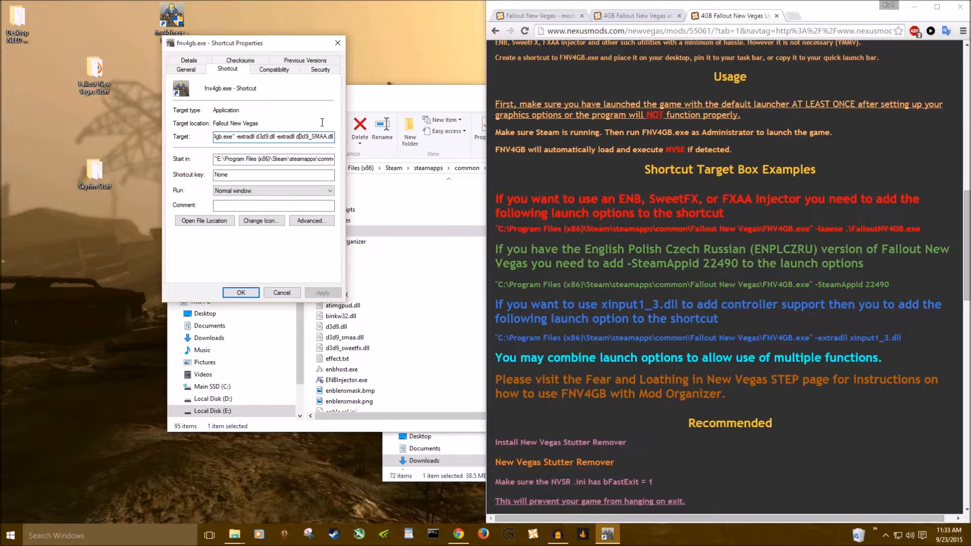
click(237, 293)
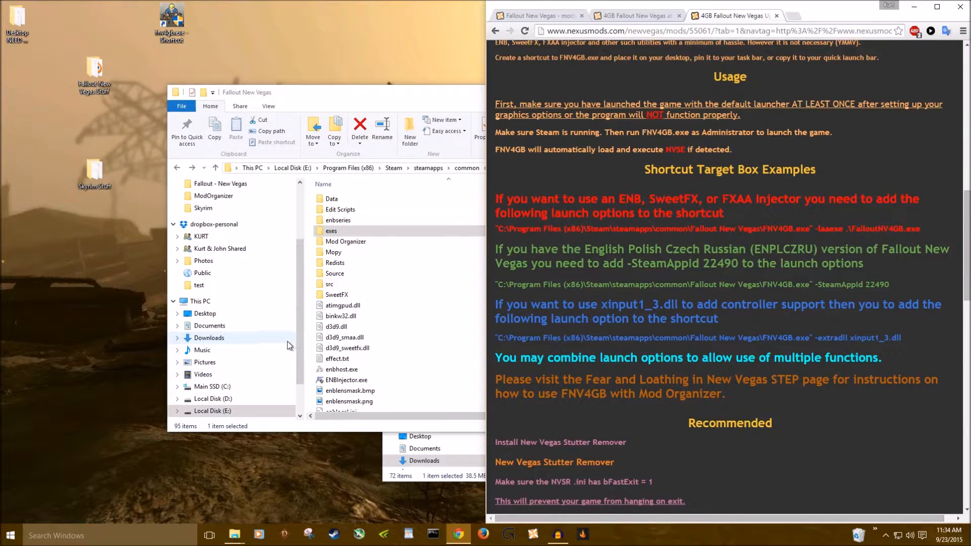
drag(805, 229, 924, 227)
click(925, 226)
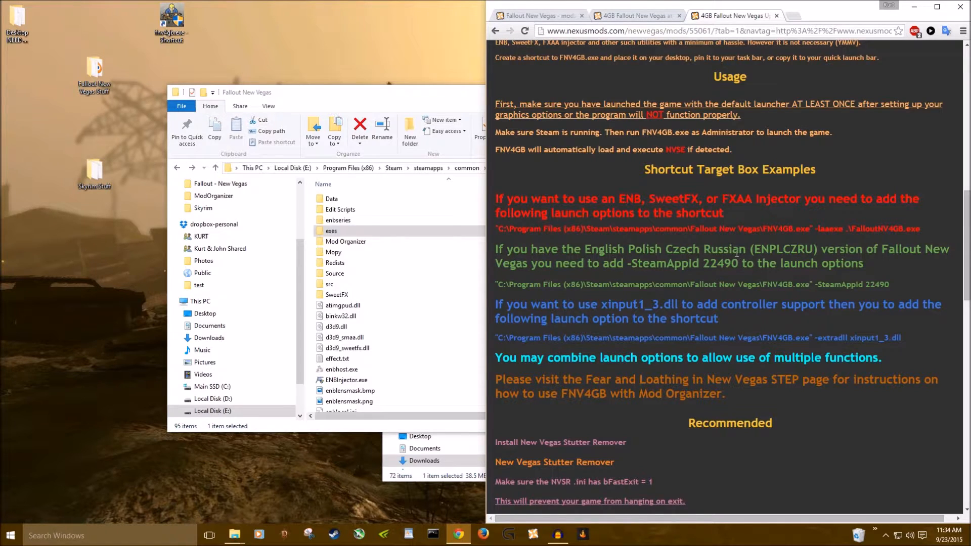
Close both 4GB Fallout New Vegas mod pages and the browser window
click(777, 16)
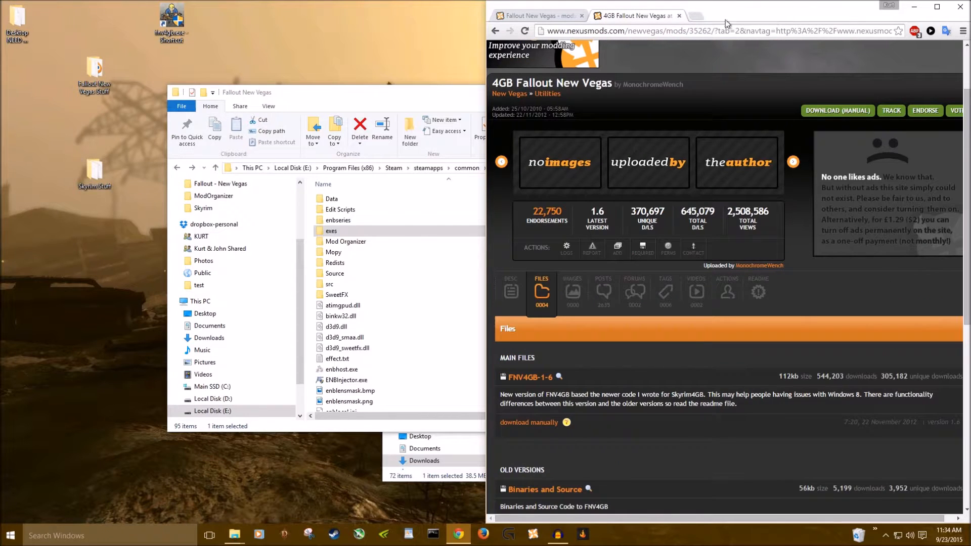
click(680, 16)
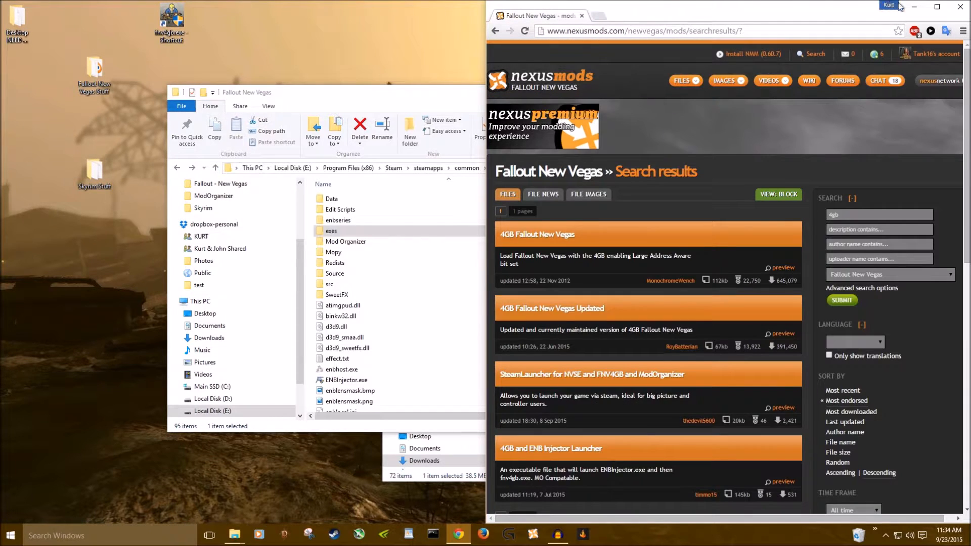
click(958, 7)
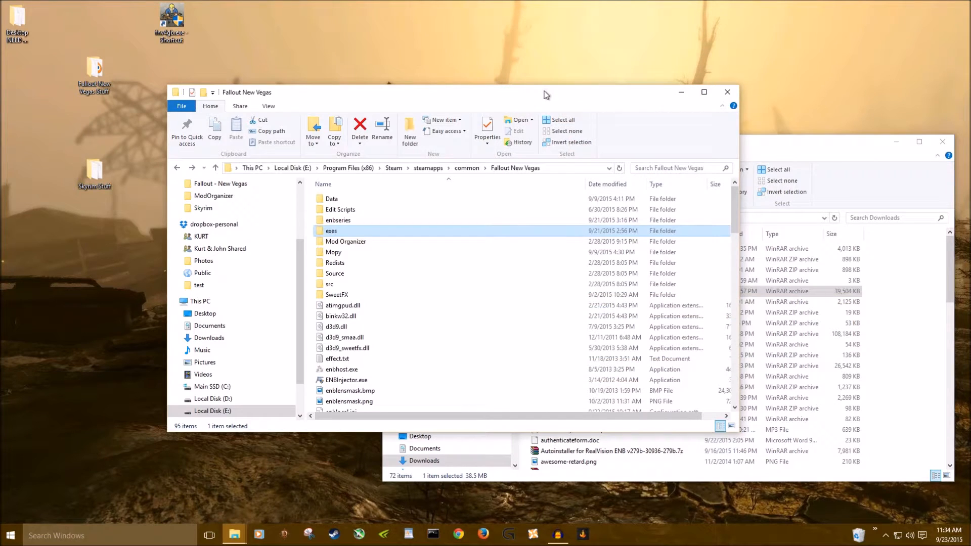
Open enbseries_falloutnv_v0278.zip from the Downloads folder beside the game folder and go into its InjectorVersion folder
click(800, 145)
scroll(612, 354, down, 5)
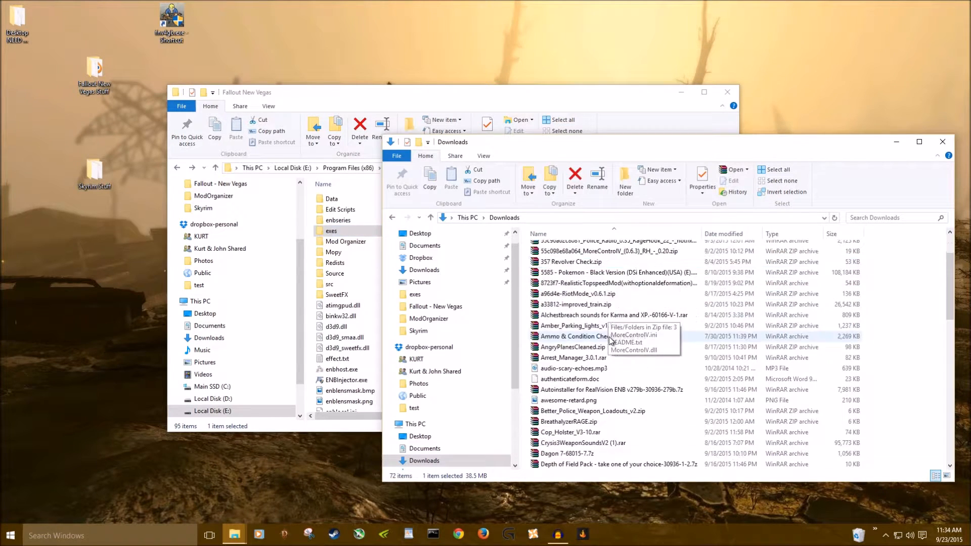
double_click(615, 433)
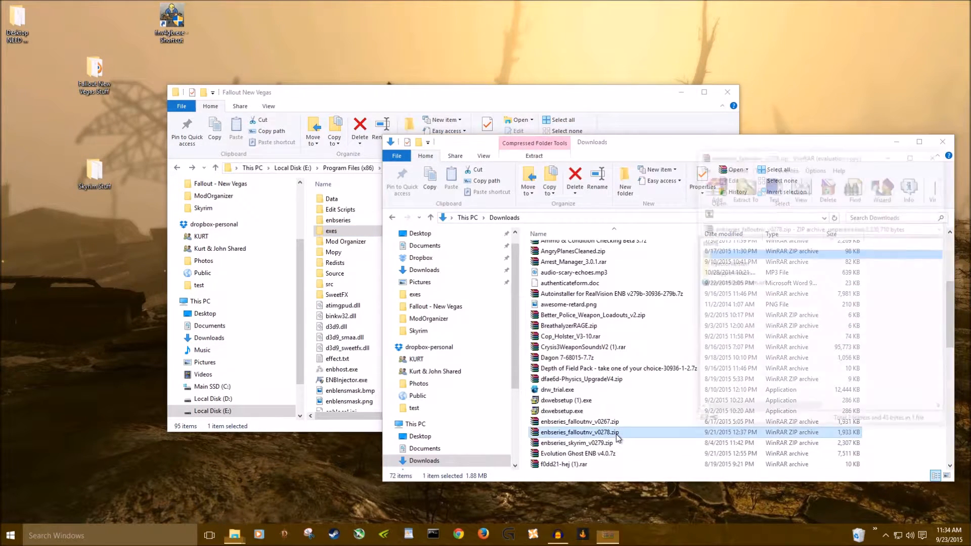
click(717, 264)
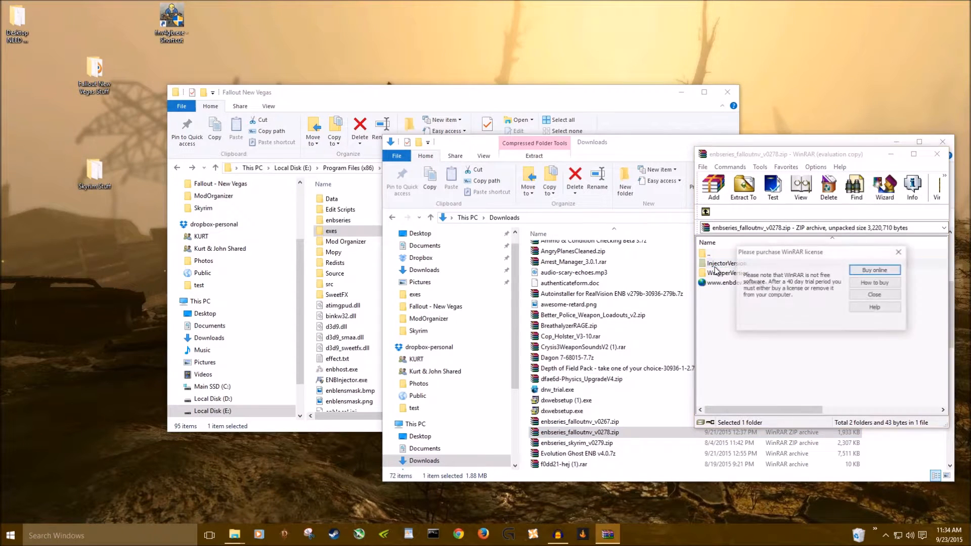
click(874, 295)
drag(494, 97, 377, 97)
double_click(729, 268)
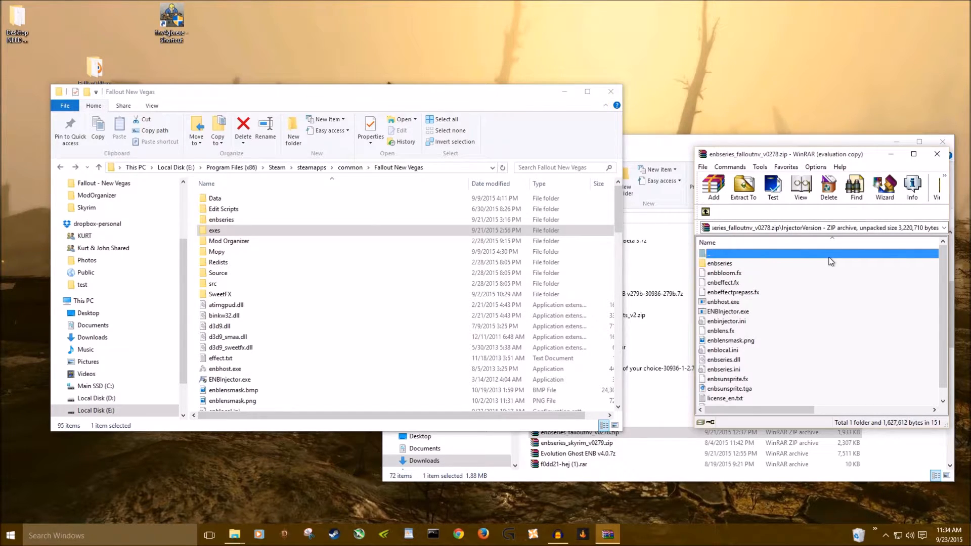
Extract enbhost.exe, ENBInjector.exe, enbinjector.ini and enbseries.dll from InjectorVersion into the Fallout New Vegas folder, replacing existing files
scroll(373, 340, down, 1)
scroll(362, 343, up, 1)
click(736, 302)
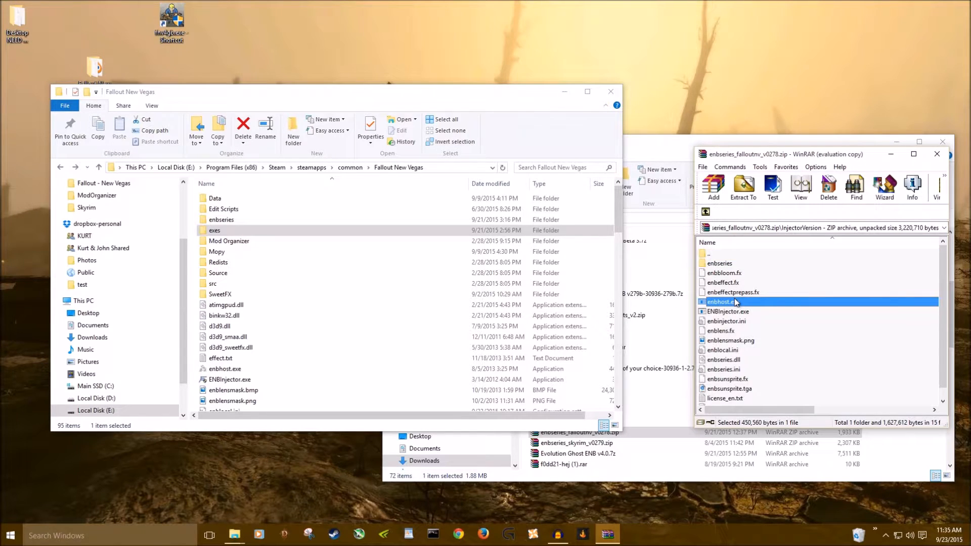
ctrl+click(738, 311)
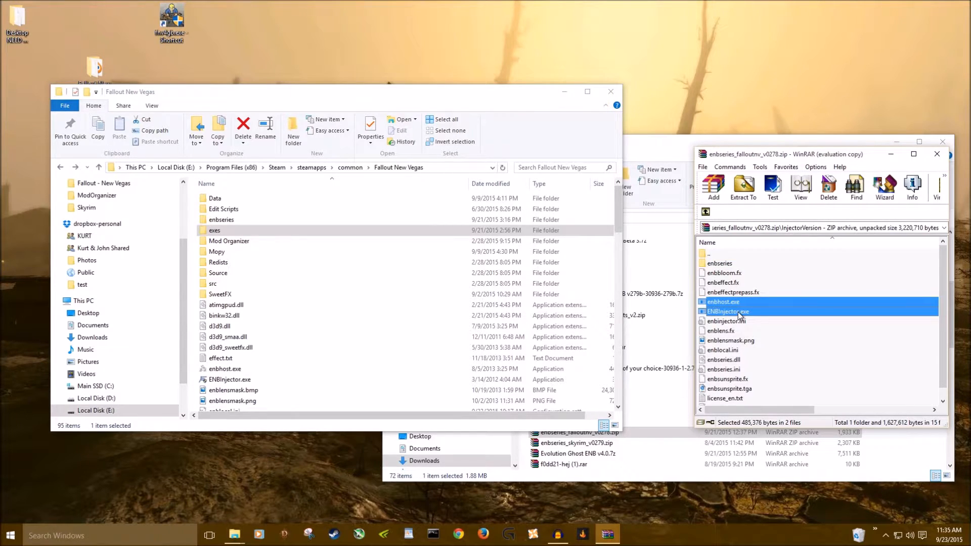
ctrl+click(719, 322)
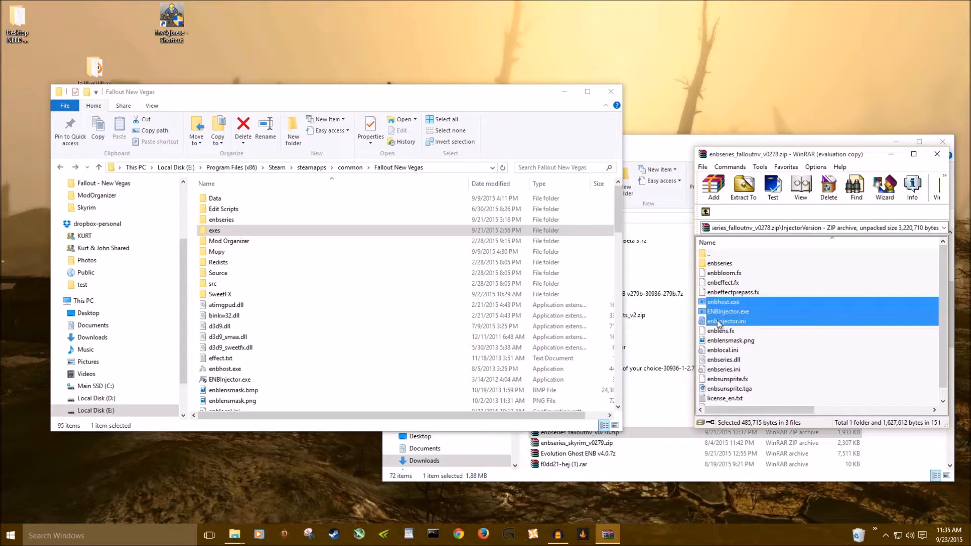
ctrl+click(722, 360)
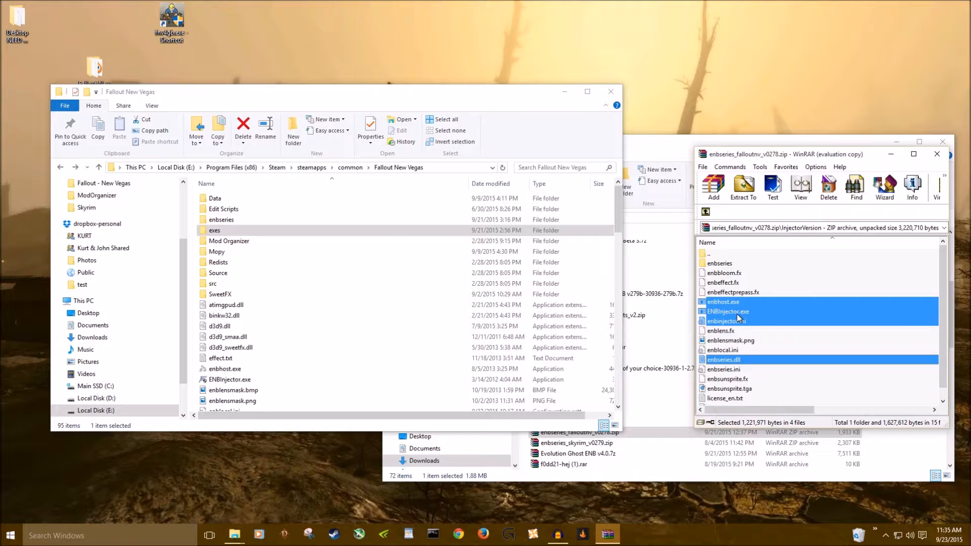
scroll(307, 385, down, 1)
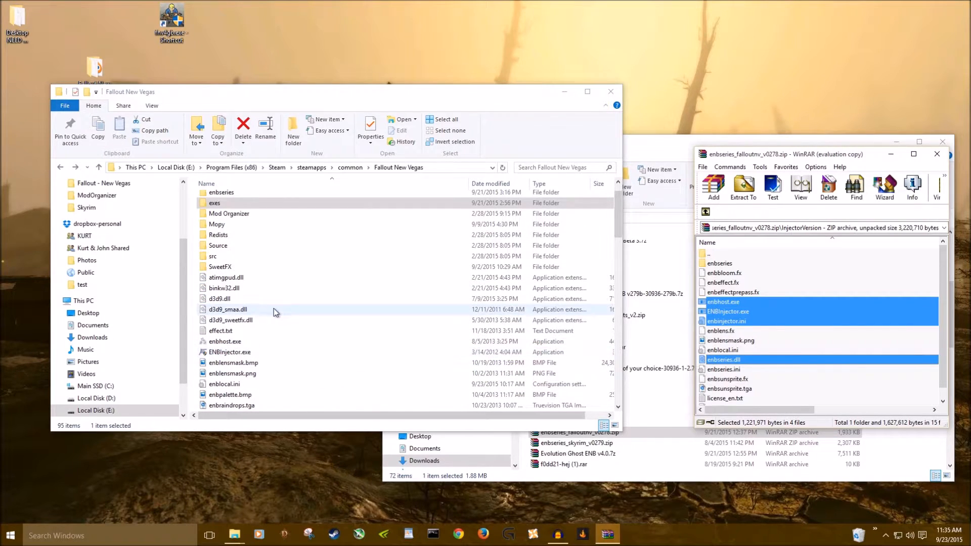
scroll(274, 310, down, 2)
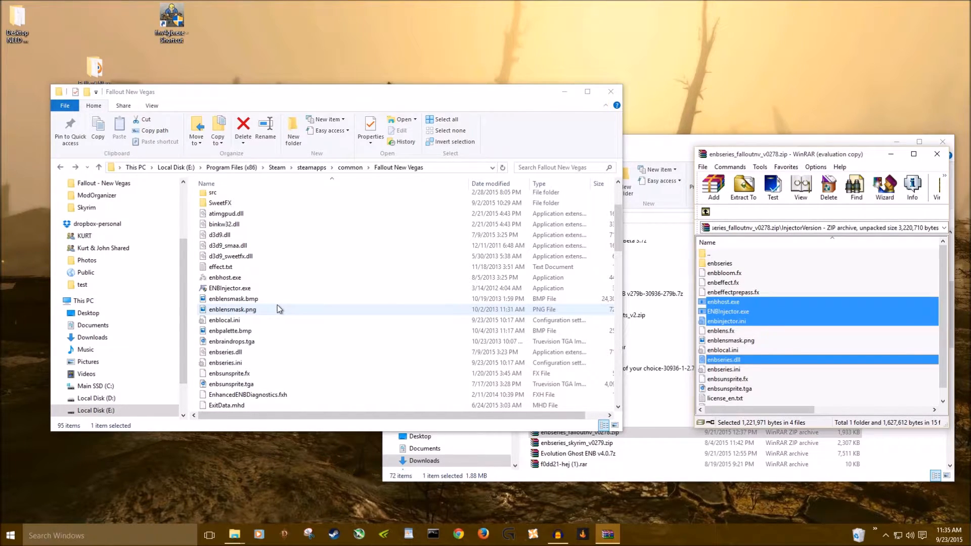
drag(711, 315, 546, 331)
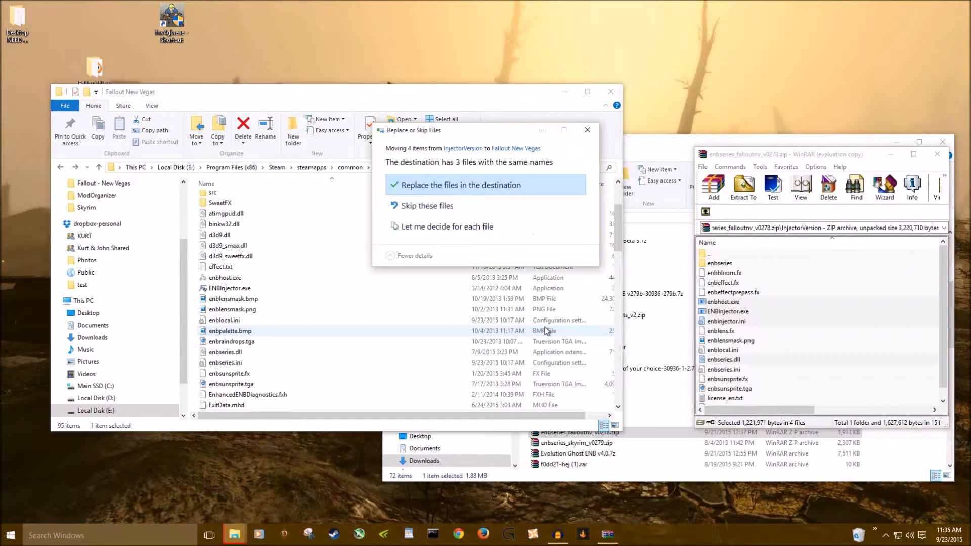
click(472, 181)
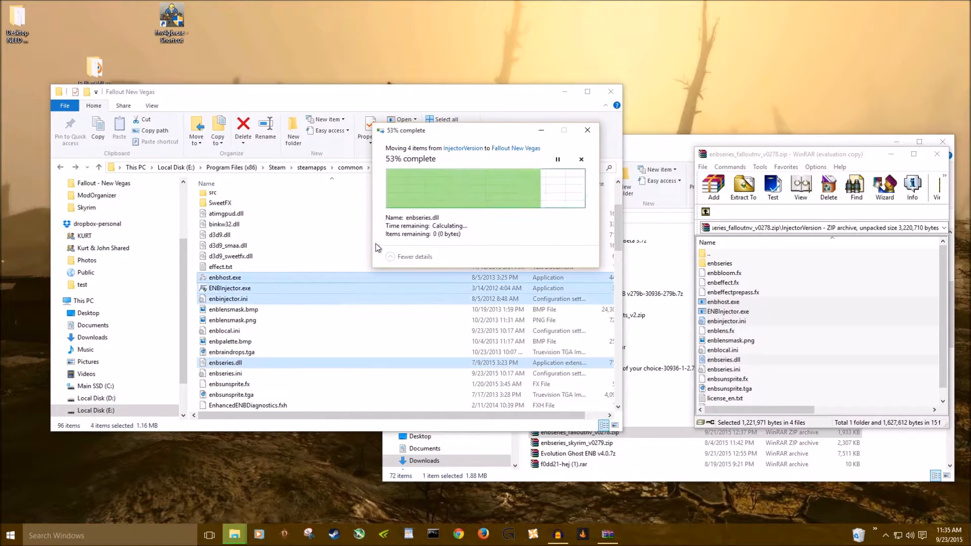
Open the extracted enbinjector.ini in Notepad and close the ENBSeries archive window
click(235, 300)
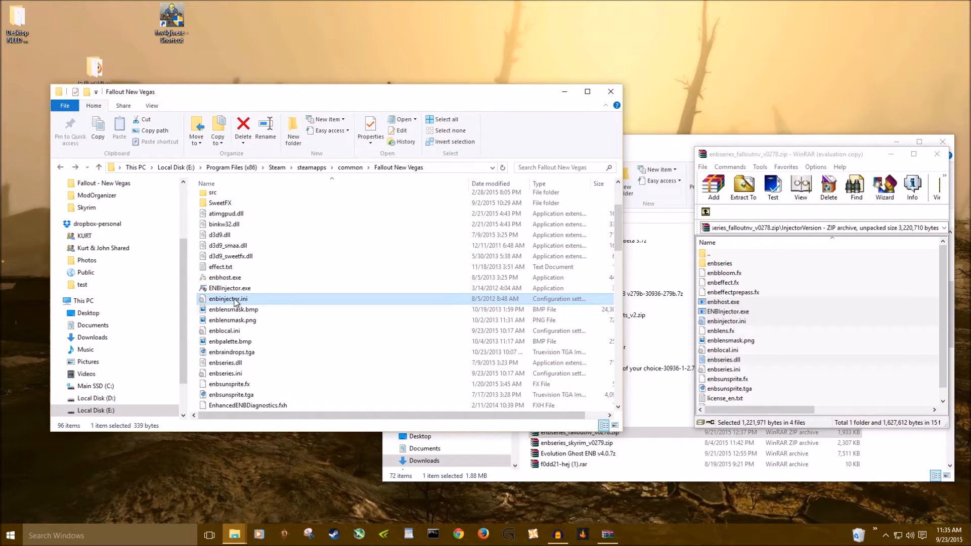
double_click(235, 300)
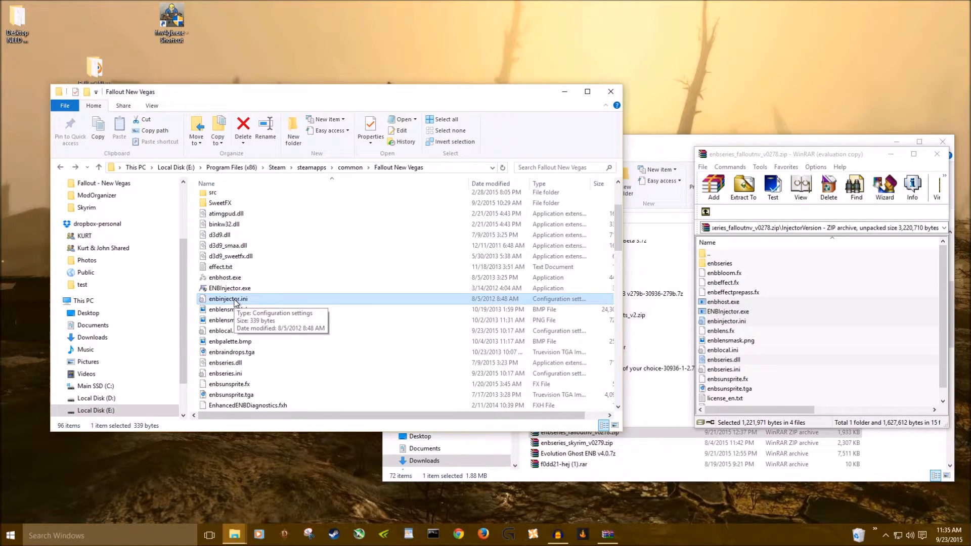
click(314, 320)
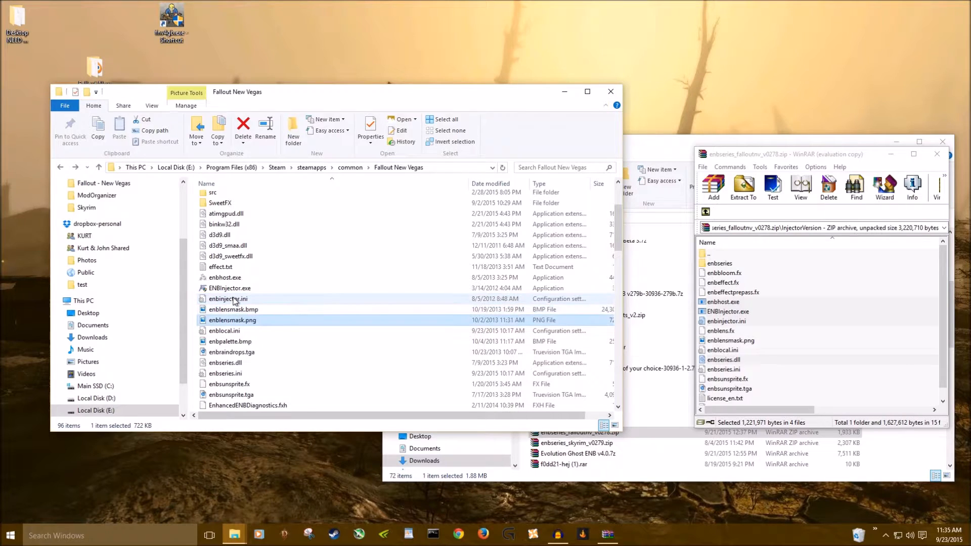
click(235, 301)
click(247, 302)
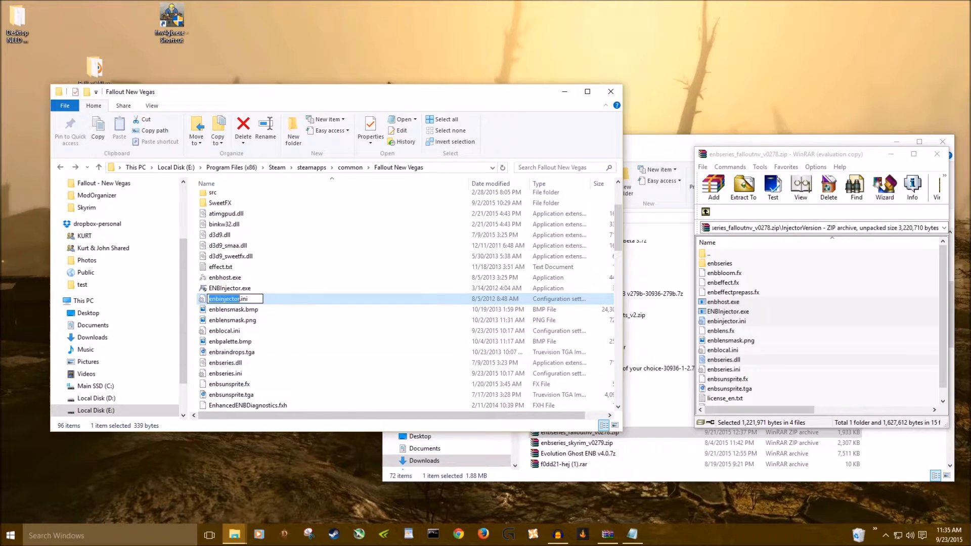
click(627, 535)
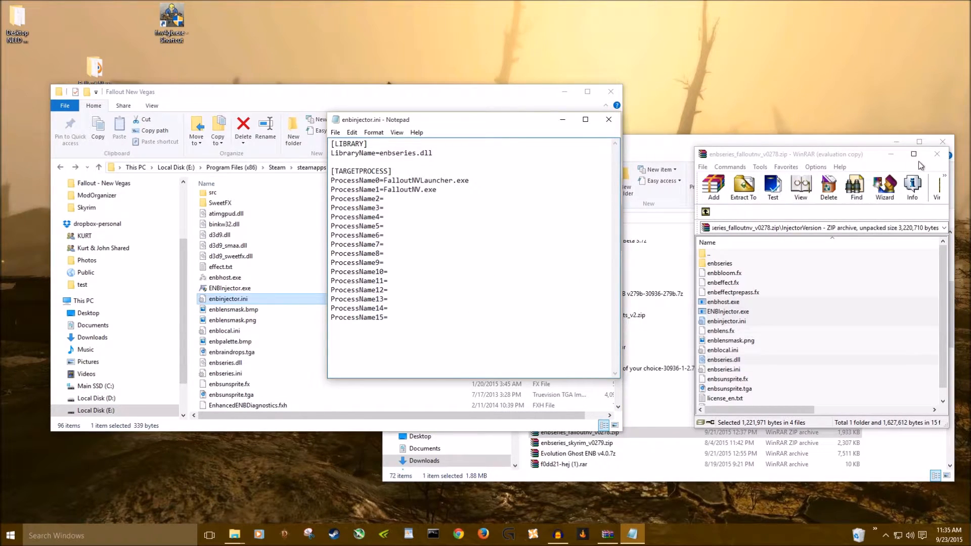
click(937, 154)
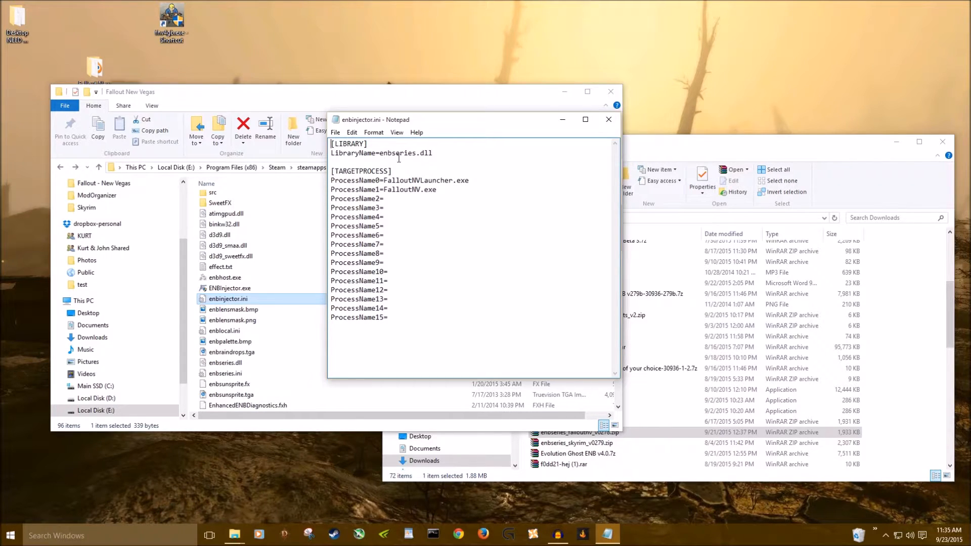
Find the NVSE loader's file name in the game folder and set ProcessName2 to nvse_loader.exe in enbinjector.ini
drag(384, 181, 455, 190)
click(401, 188)
click(443, 96)
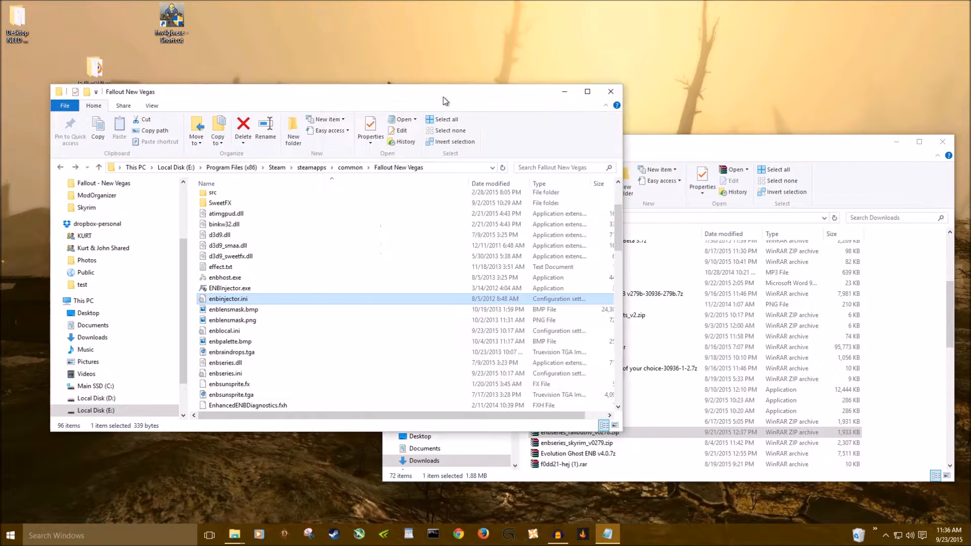
scroll(371, 261, down, 4)
scroll(371, 265, down, 7)
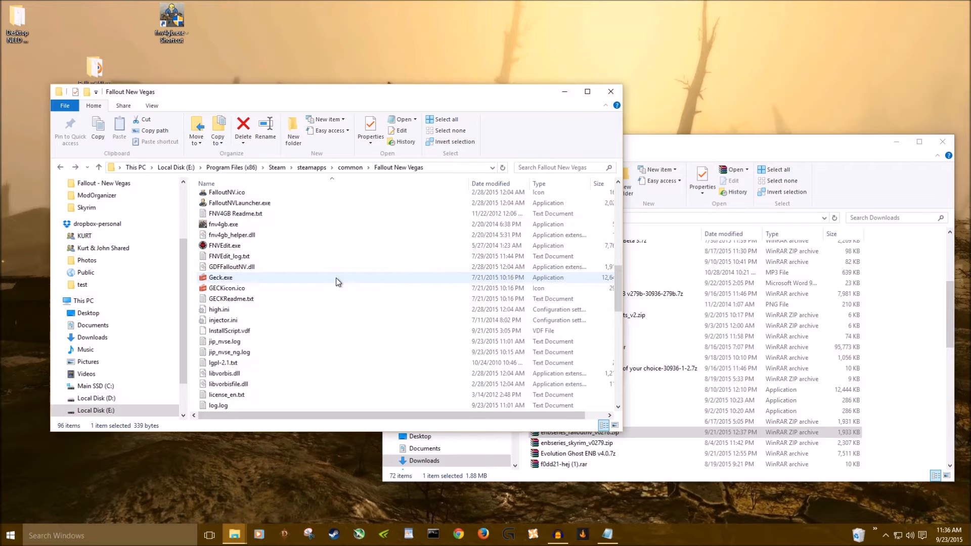
scroll(336, 277, down, 4)
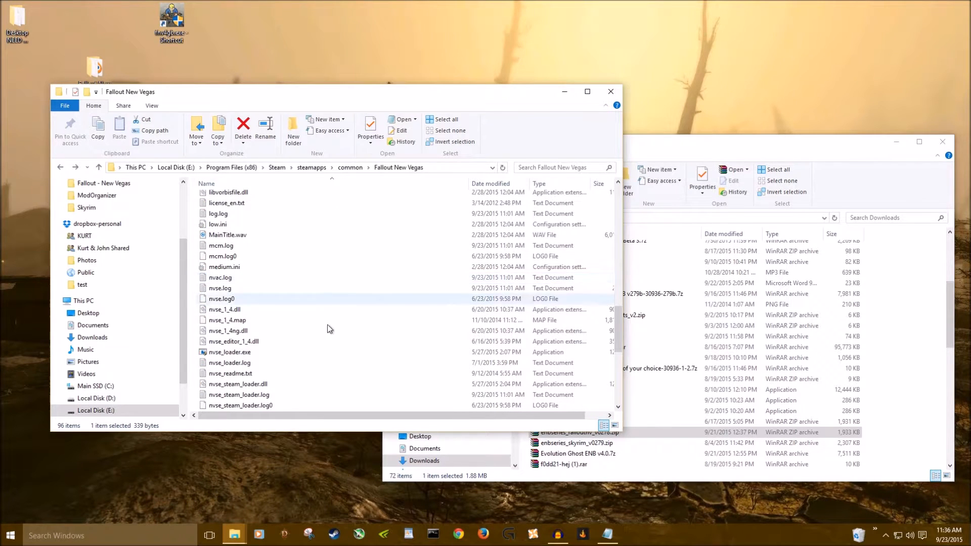
click(607, 534)
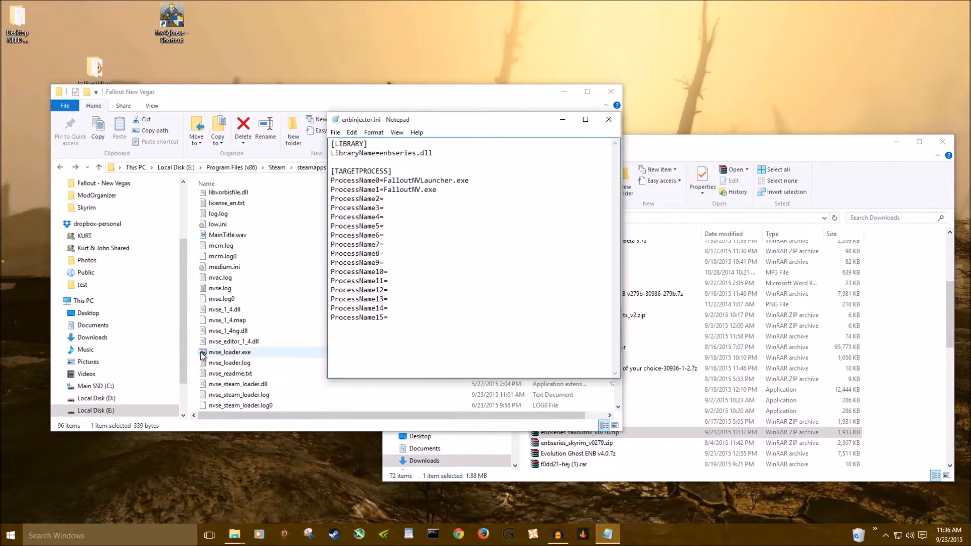
text(nvse_lao)
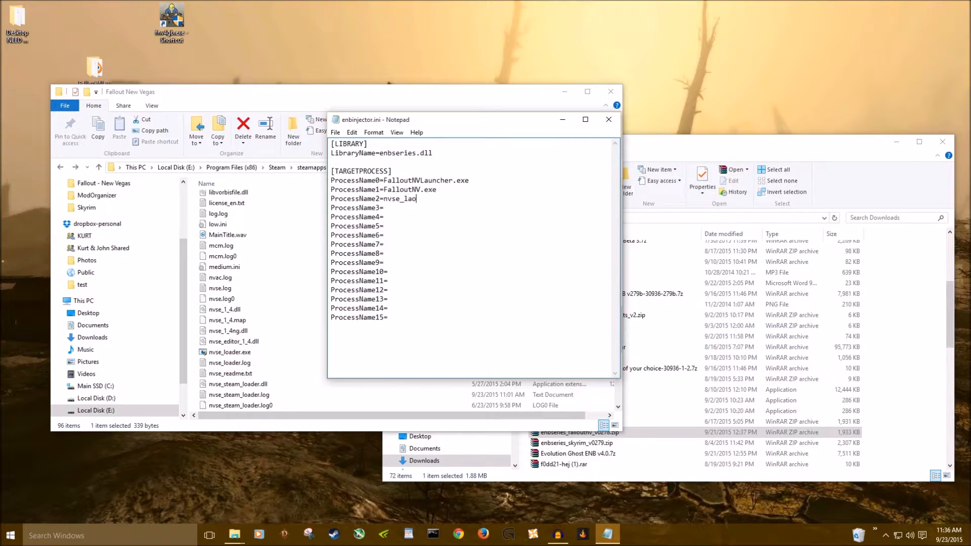
text(oder)
key(BackSpace)
key(BackSpace)
text(ader.we)
key(BackSpace)
key(BackSpace)
text(exe)
Set ProcessName3 to fnv4gb.exe in enbinjector.ini, then close the file and save the changes
click(299, 98)
scroll(308, 309, up, 10)
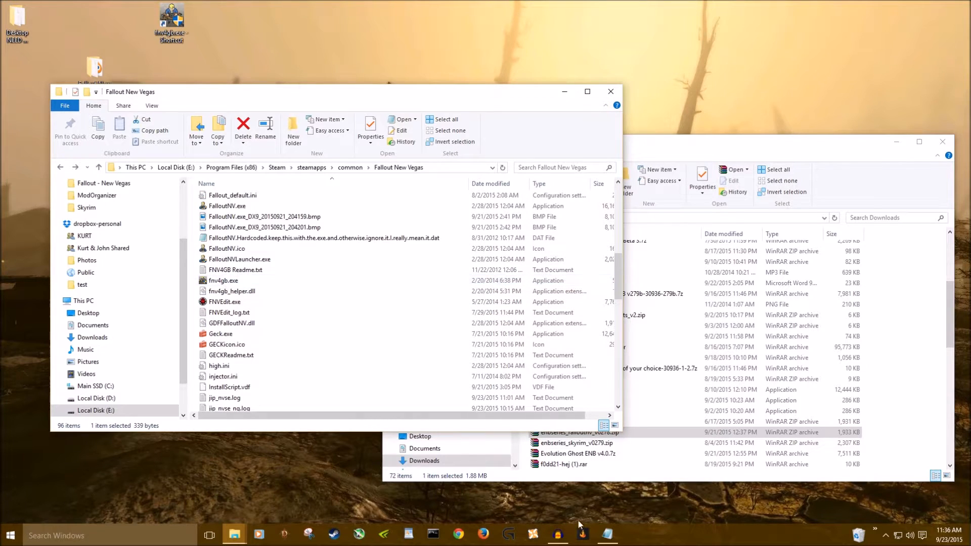
click(607, 534)
text(fnv)
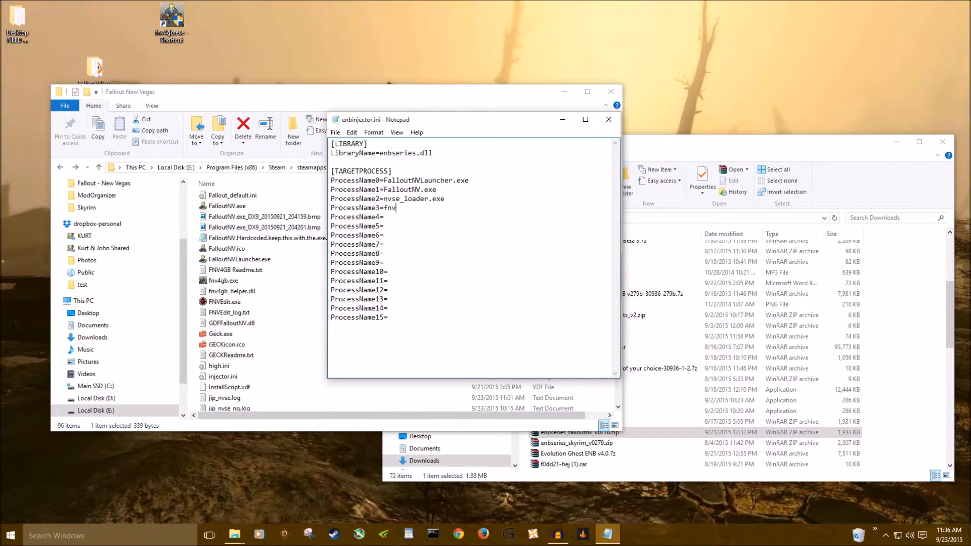
text(4gb.exe)
click(608, 119)
click(459, 277)
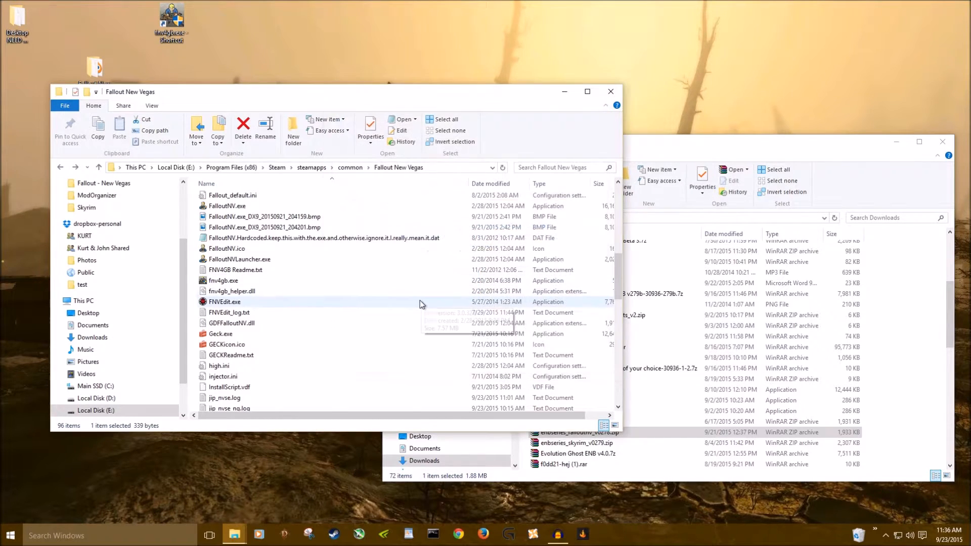
scroll(419, 301, up, 3)
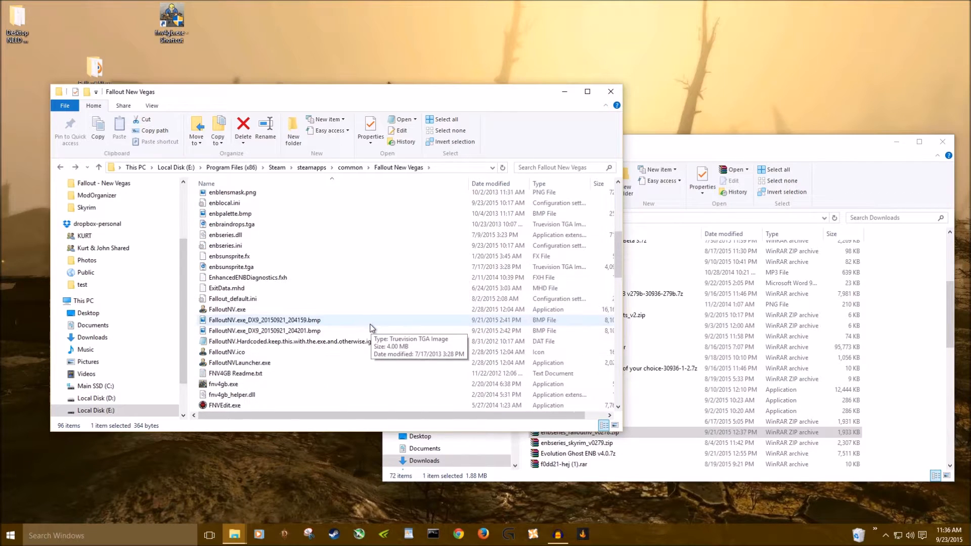
scroll(362, 331, down, 1)
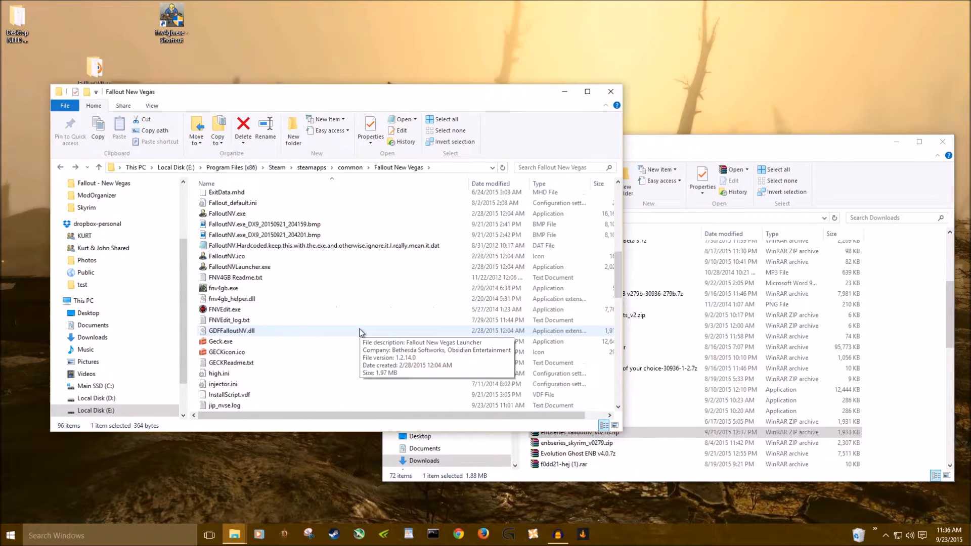
Reopen enbinjector.ini in the game folder, review the ProcessName1 and ProcessName3 entries, and close the file
scroll(294, 311, up, 2)
scroll(266, 253, up, 2)
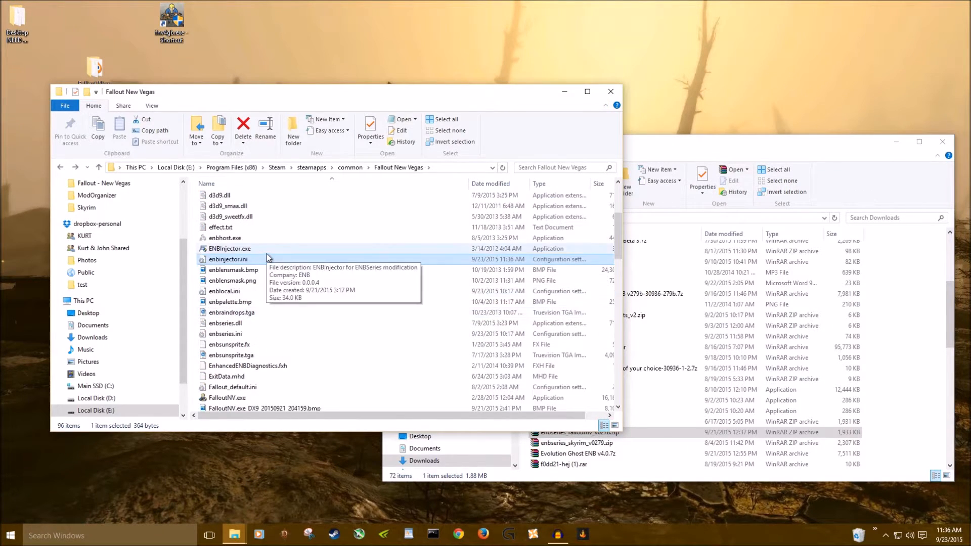
double_click(260, 259)
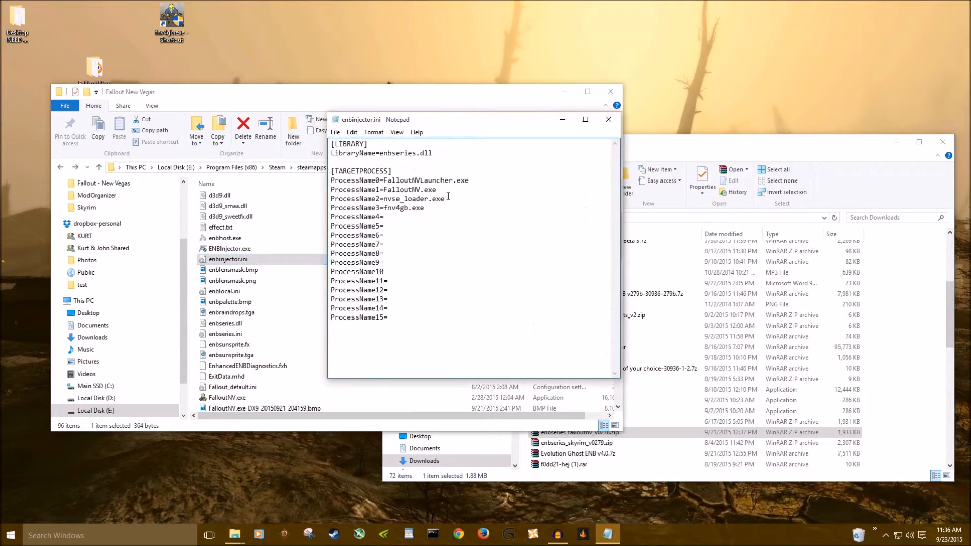
drag(384, 208, 425, 208)
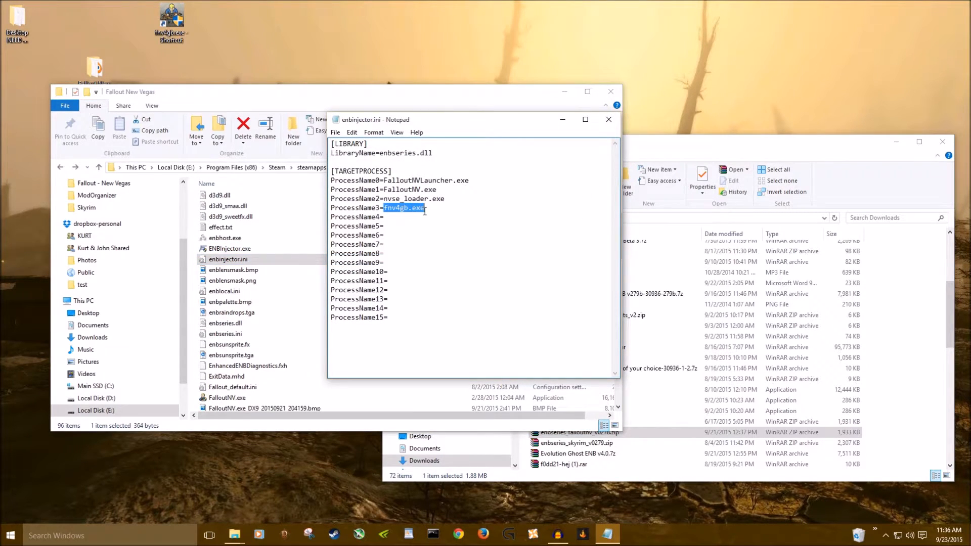
click(385, 189)
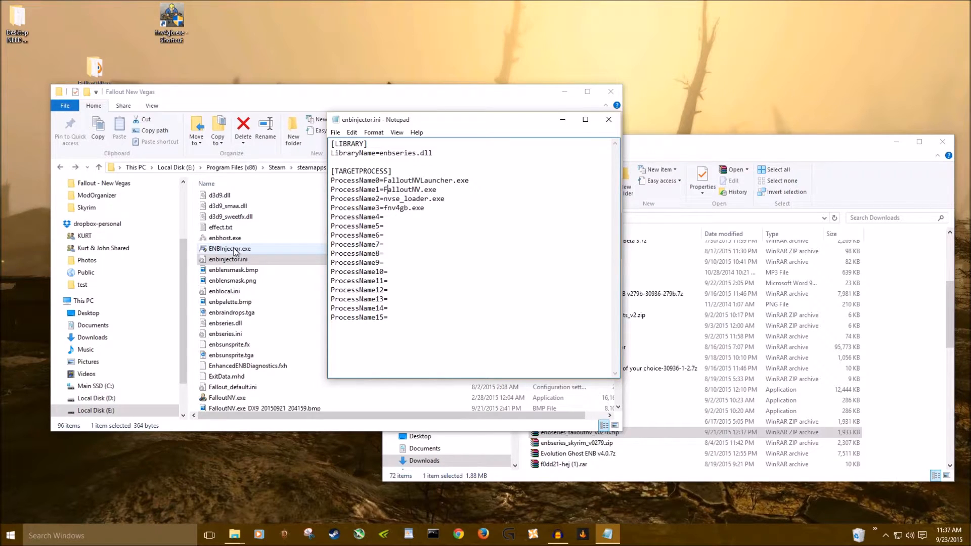
drag(384, 208, 427, 207)
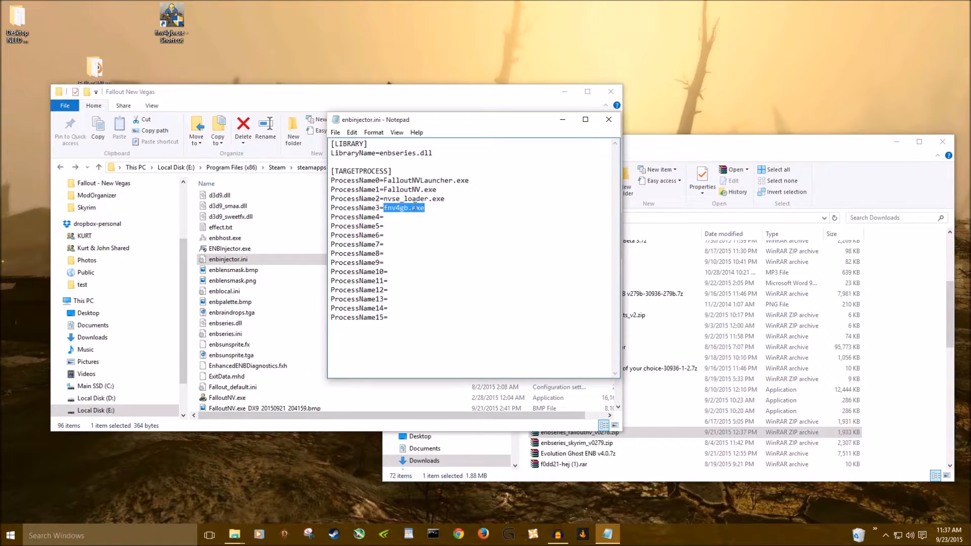
drag(387, 189, 430, 188)
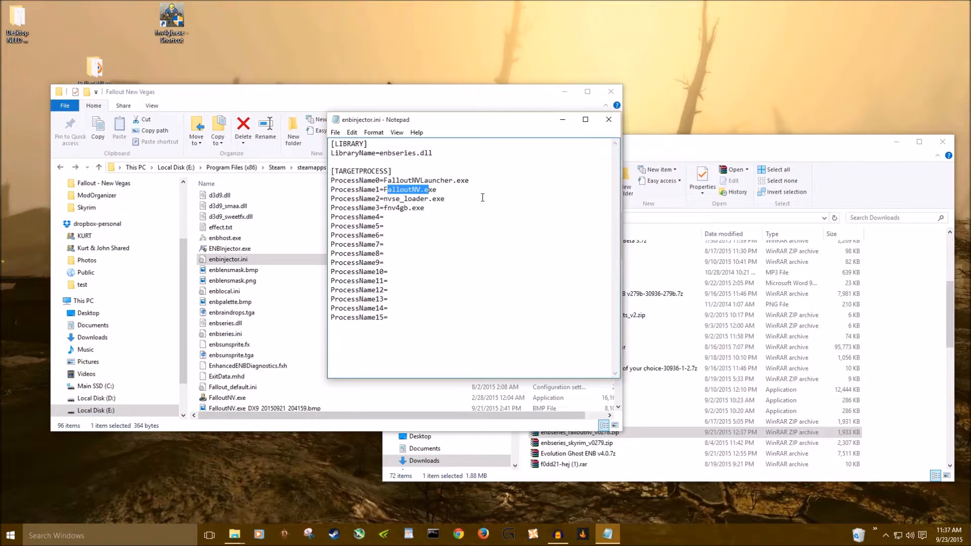
click(609, 120)
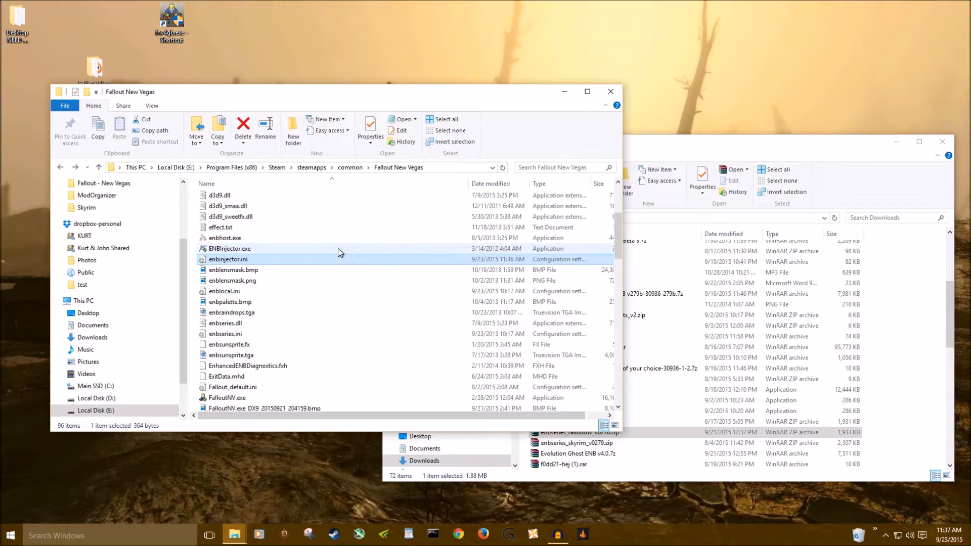
Run ENBInjector.exe as administrator, move the fnv4gb.exe shortcut clear of its window, and hide the injector to the tray
click(248, 250)
right_click(248, 250)
click(293, 263)
click(528, 289)
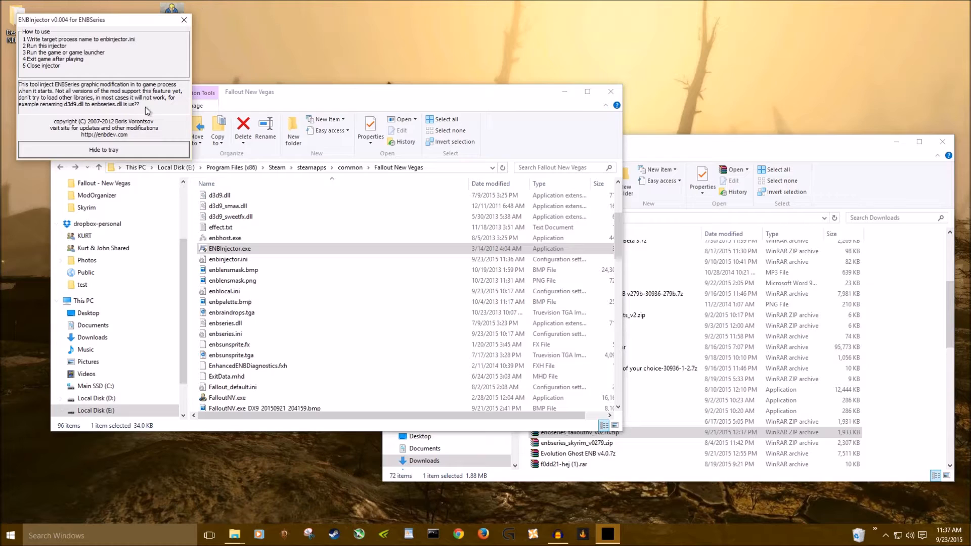
drag(175, 8, 376, 33)
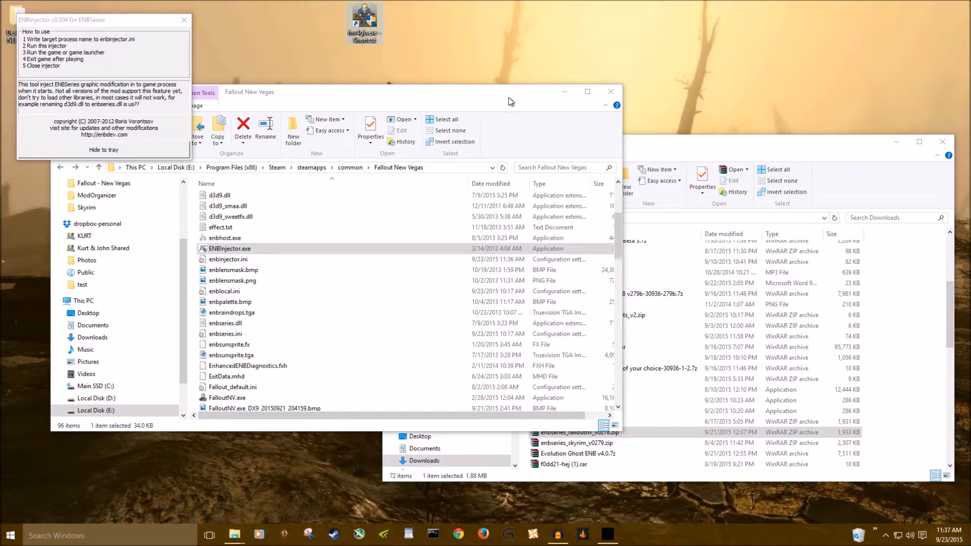
click(79, 152)
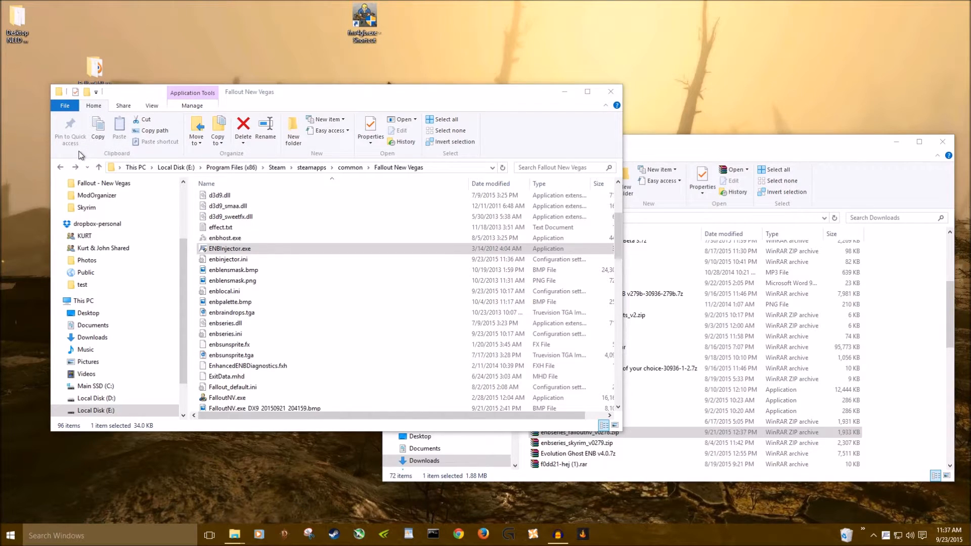
Exit the running ENBInjector from the system tray
scroll(347, 312, up, 4)
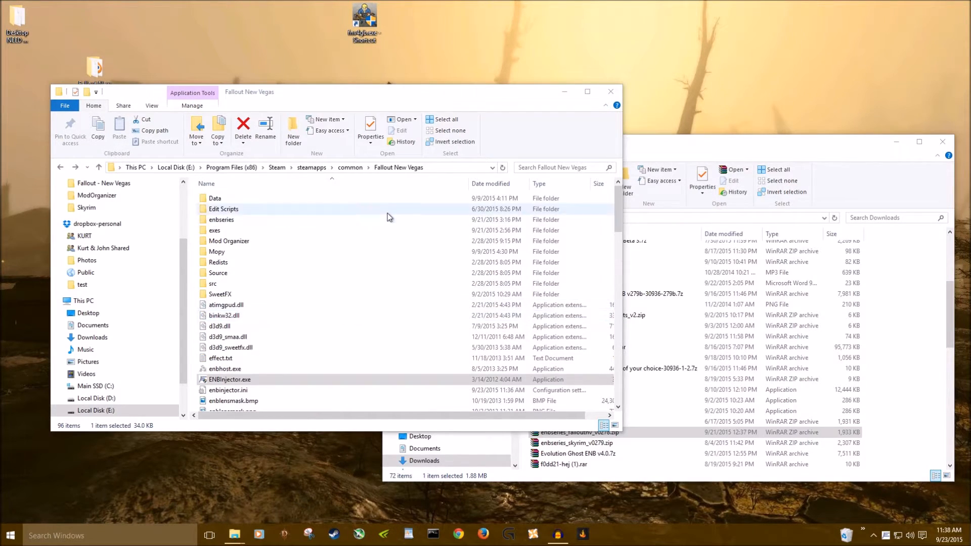
click(877, 532)
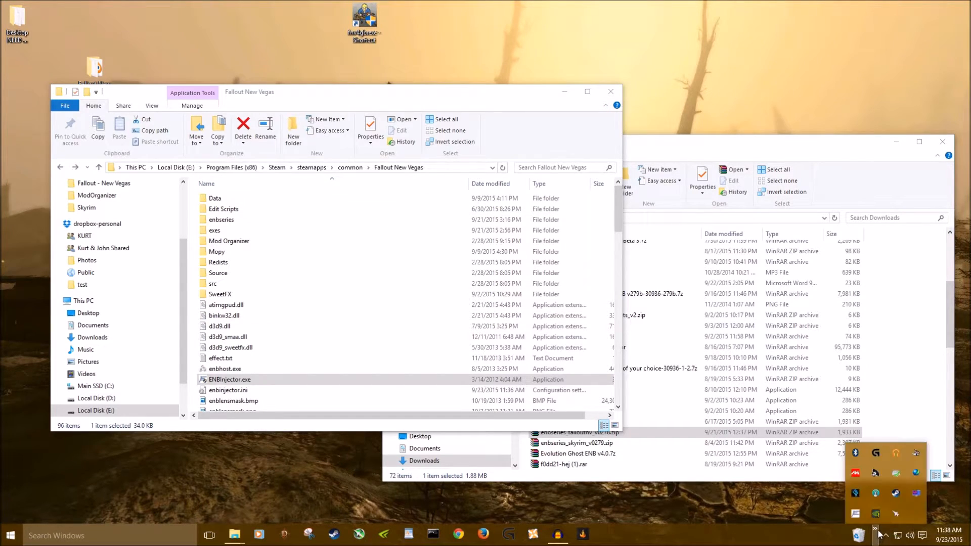
right_click(859, 510)
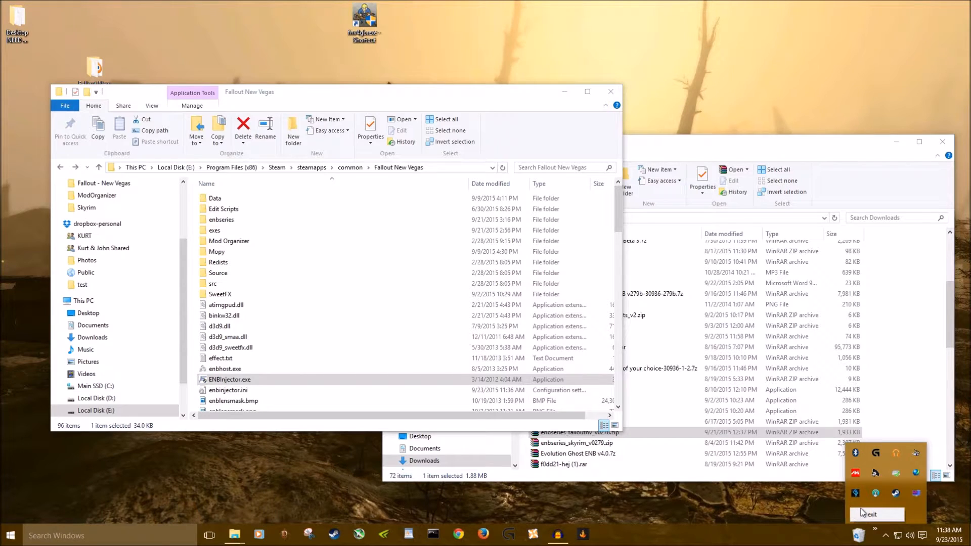
click(862, 514)
Launch ENBInjector.exe as administrator once more, close its window, and check the hidden tray icons
click(219, 384)
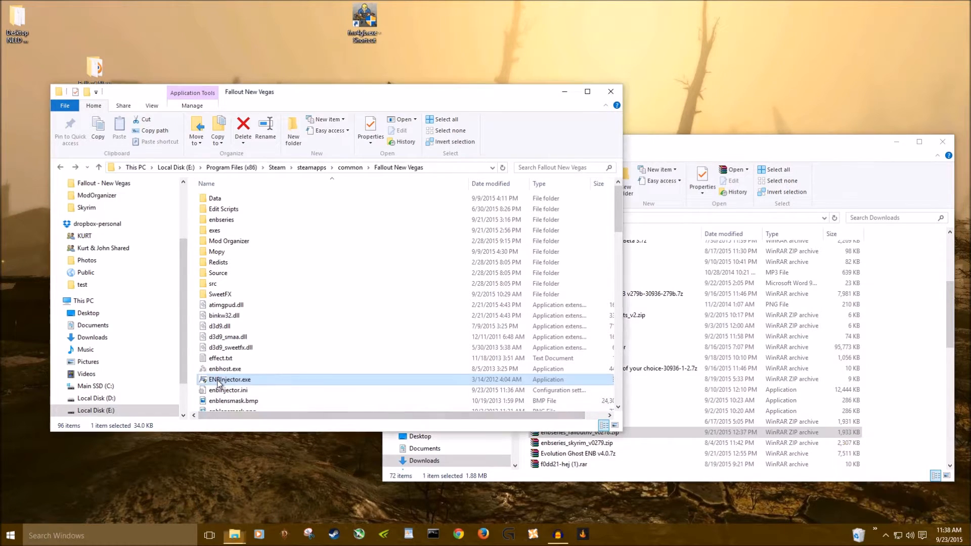
right_click(218, 383)
click(263, 138)
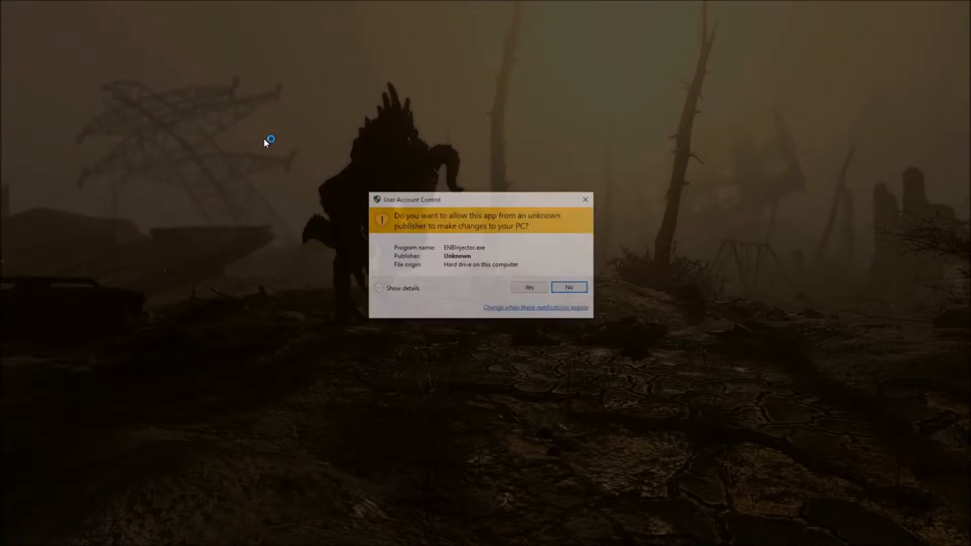
click(528, 289)
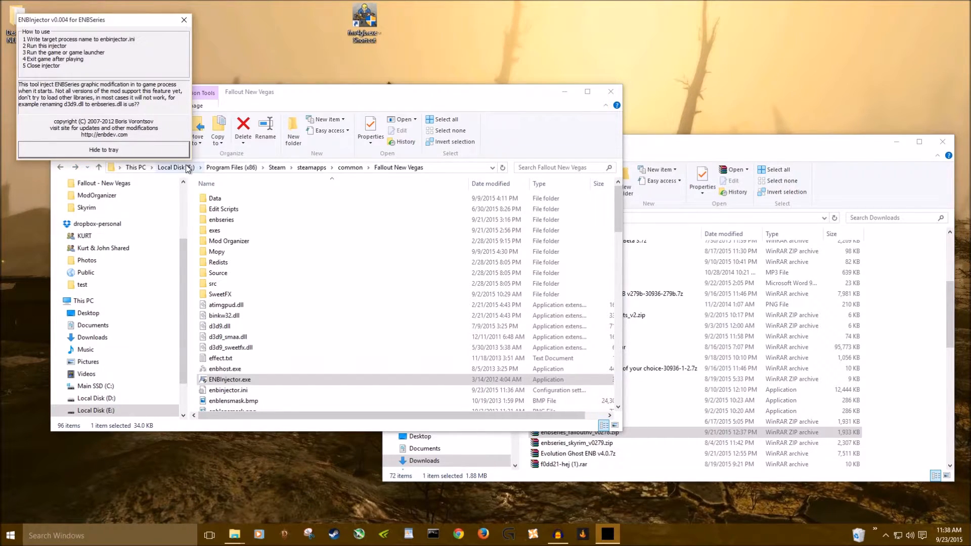
click(184, 19)
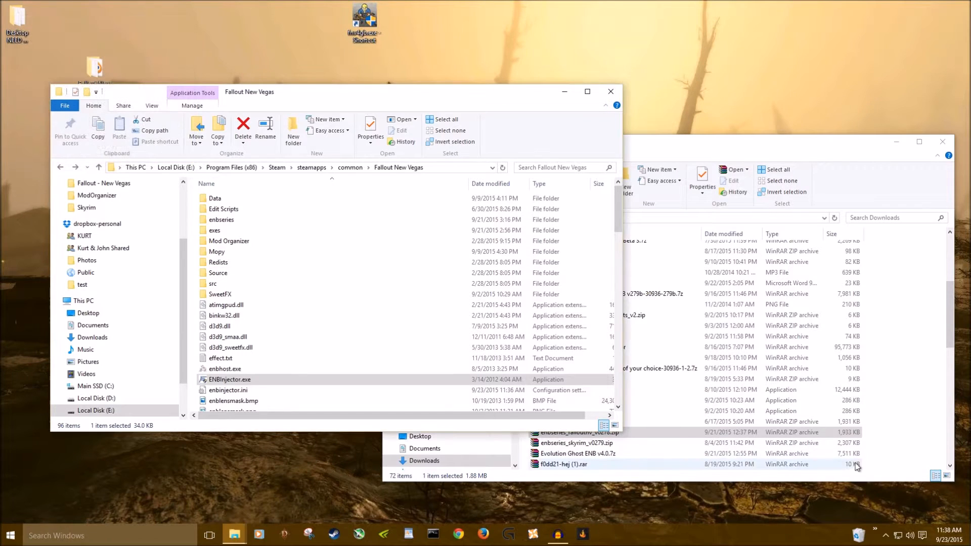
click(882, 542)
click(882, 541)
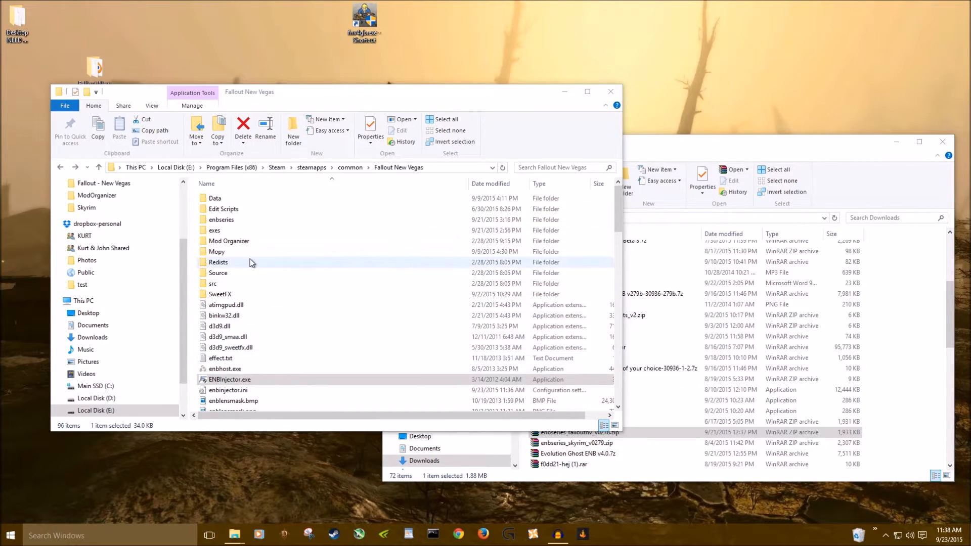
Look through the exes folder inside Fallout New Vegas and return to the game folder's file list
double_click(219, 233)
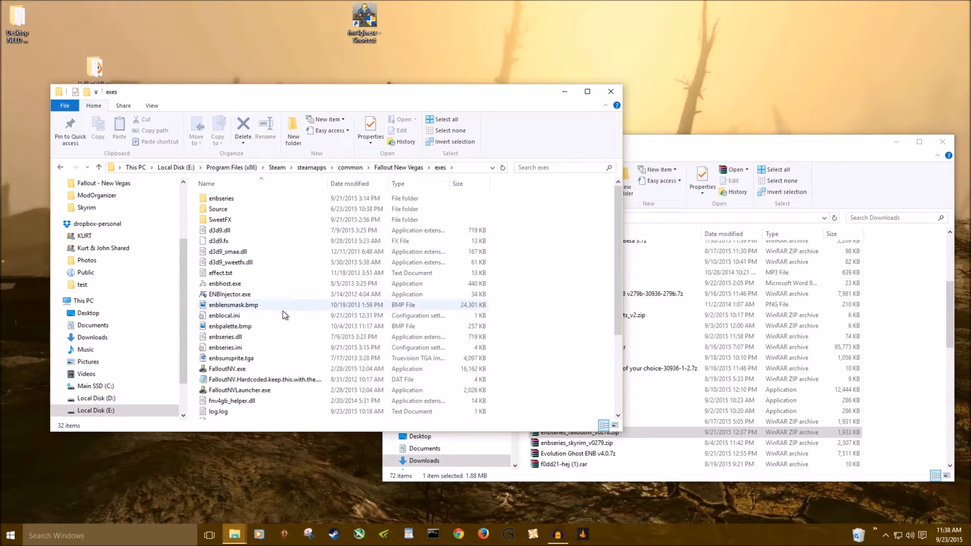
scroll(283, 311, down, 4)
key(BackSpace)
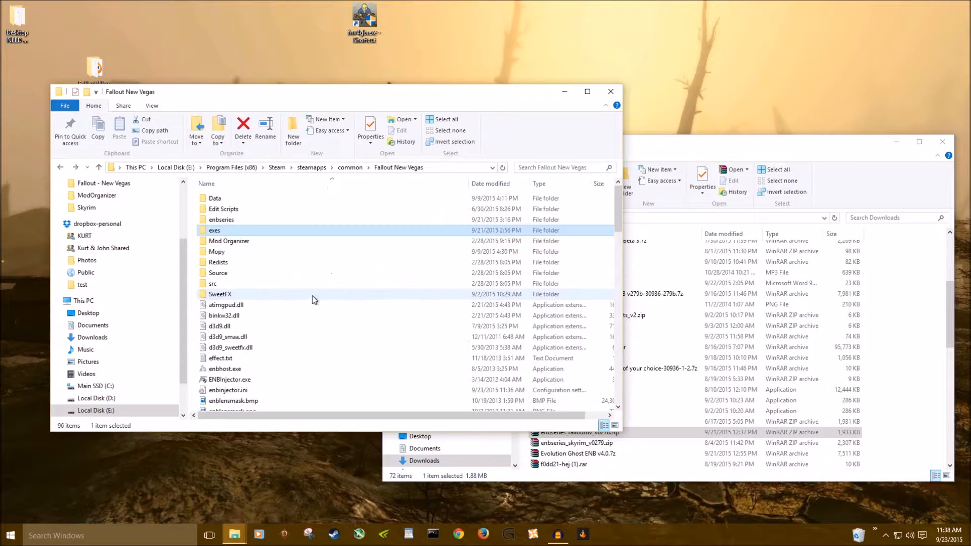
mouse_move(319, 299)
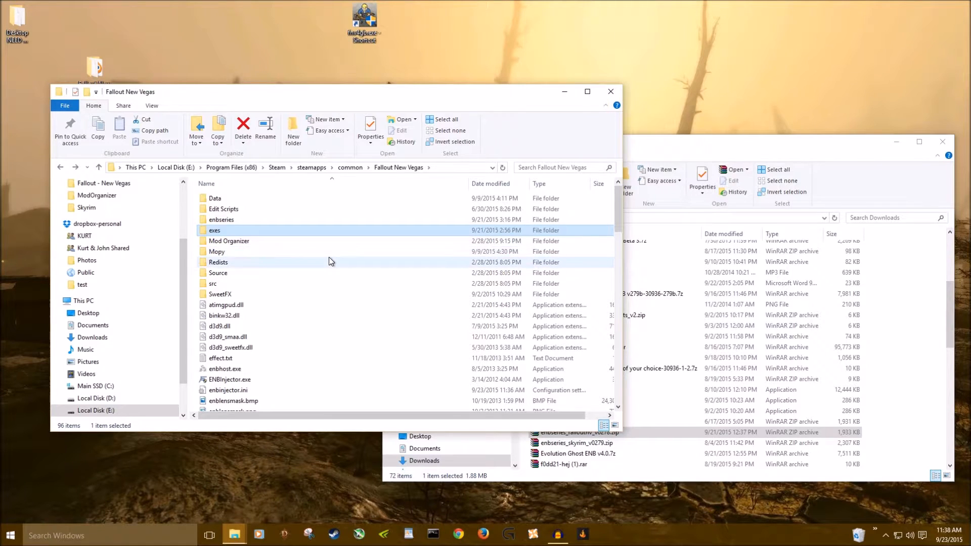
scroll(310, 253, down, 2)
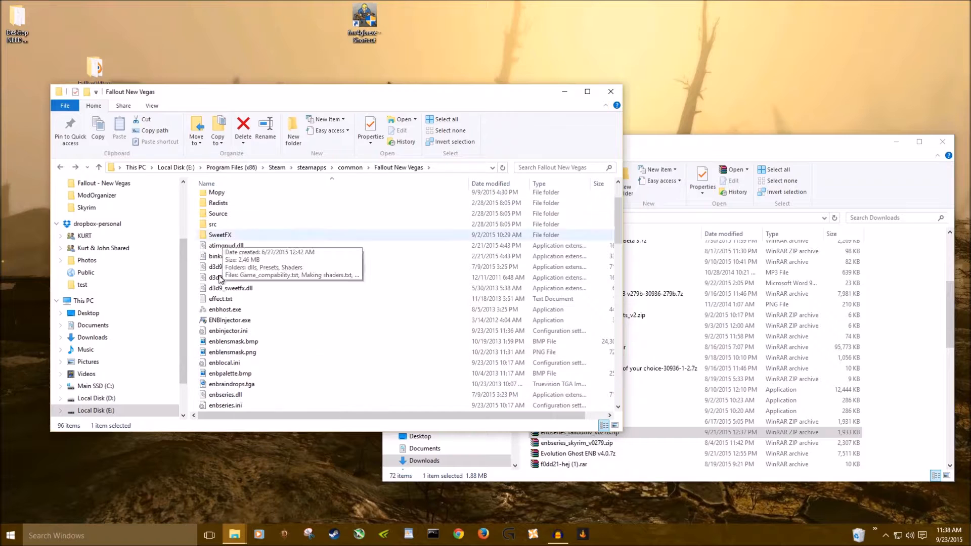
scroll(330, 243, up, 2)
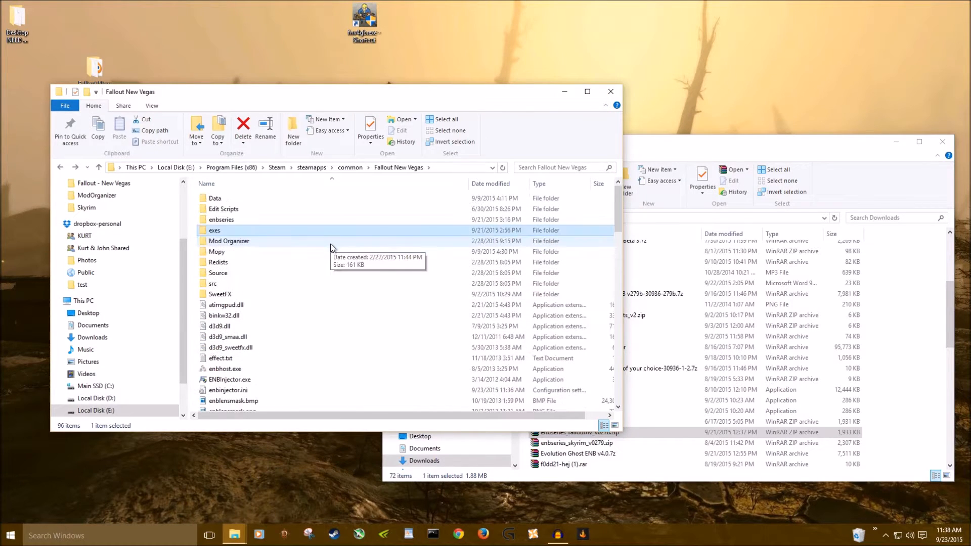
Close the Downloads window, review the files in the exes folder again, and return to the game folder
click(862, 135)
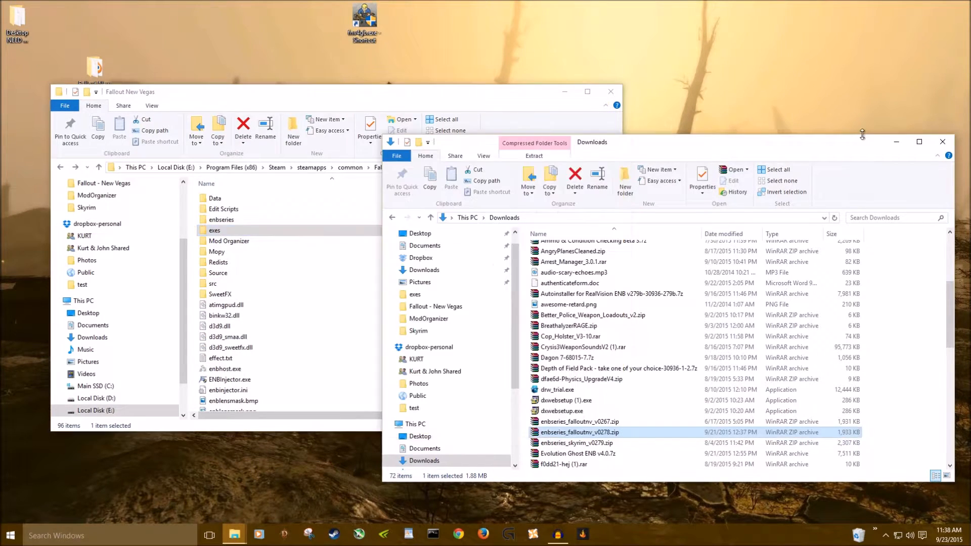
click(943, 141)
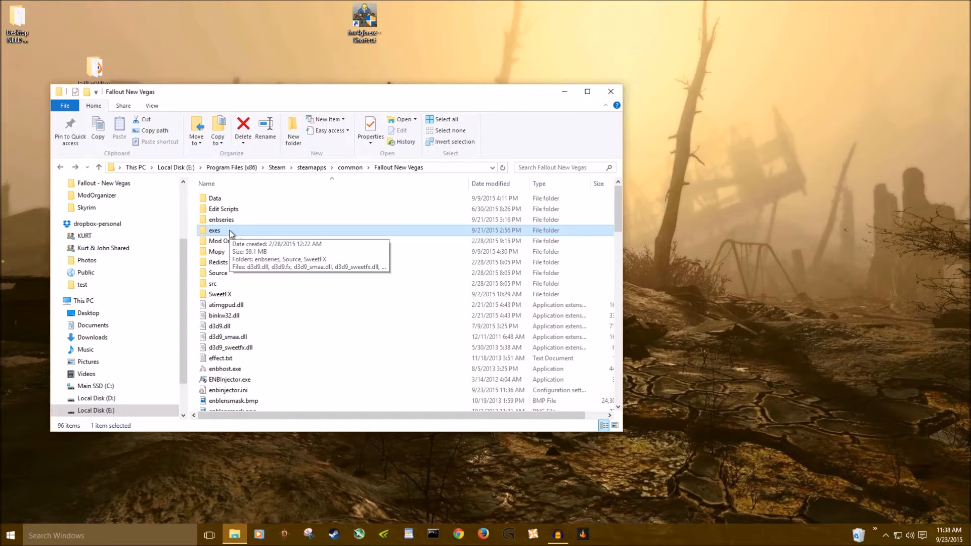
double_click(230, 231)
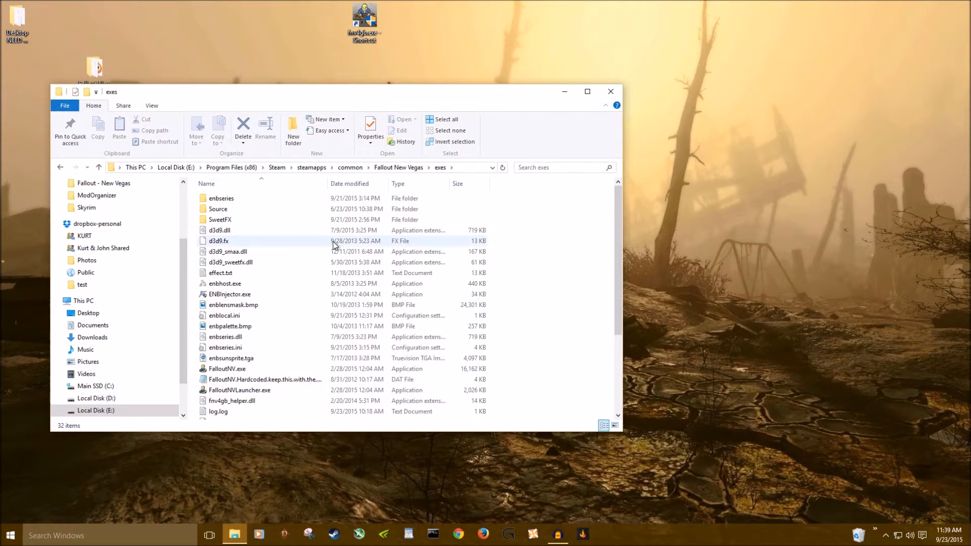
scroll(279, 314, down, 3)
key(alt+Left)
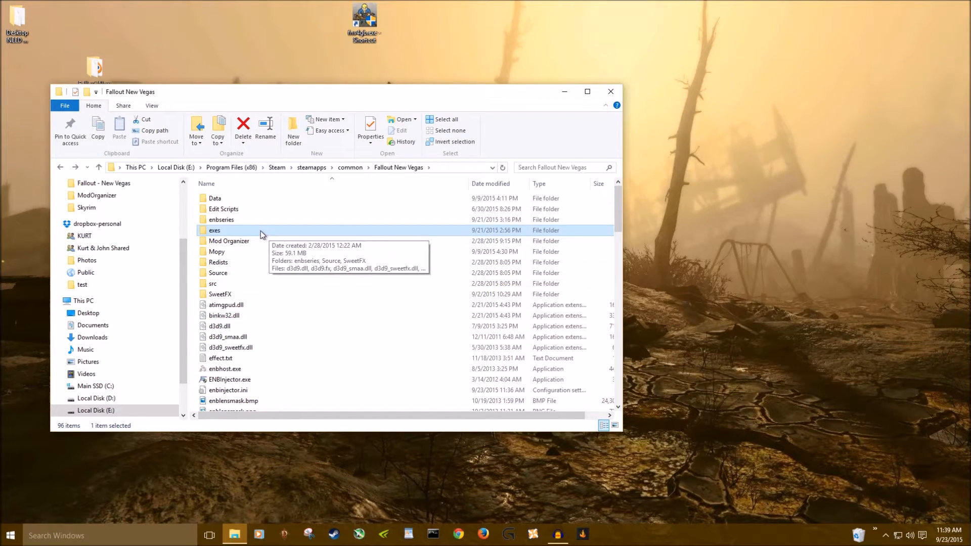
Check the -extradll launch options in the Target of the desktop fnv4gb.exe shortcut's properties and close them
right_click(366, 40)
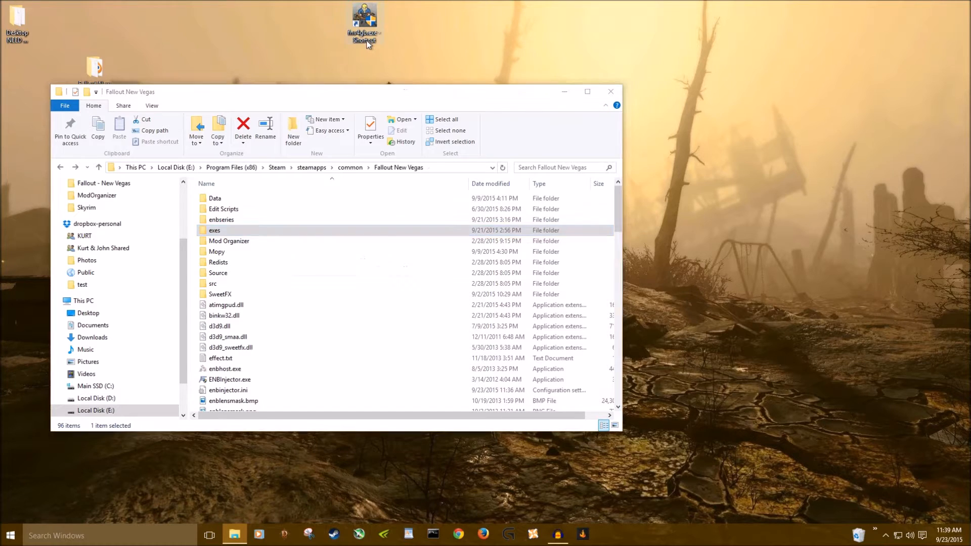
click(398, 311)
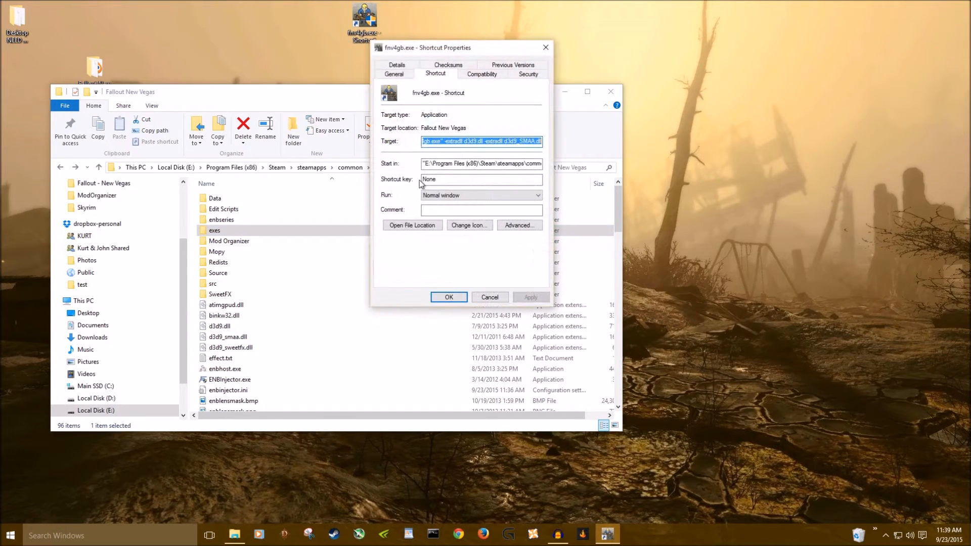
click(445, 143)
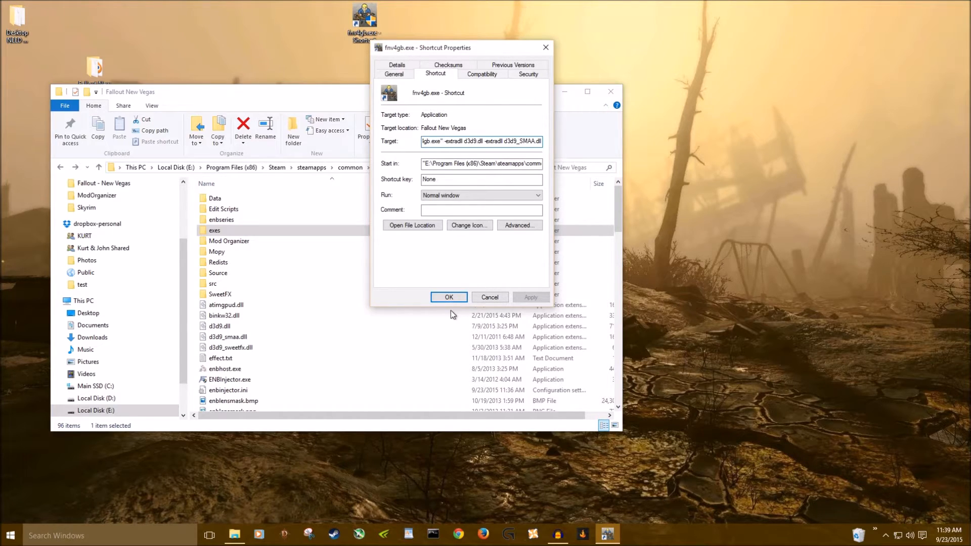
click(458, 299)
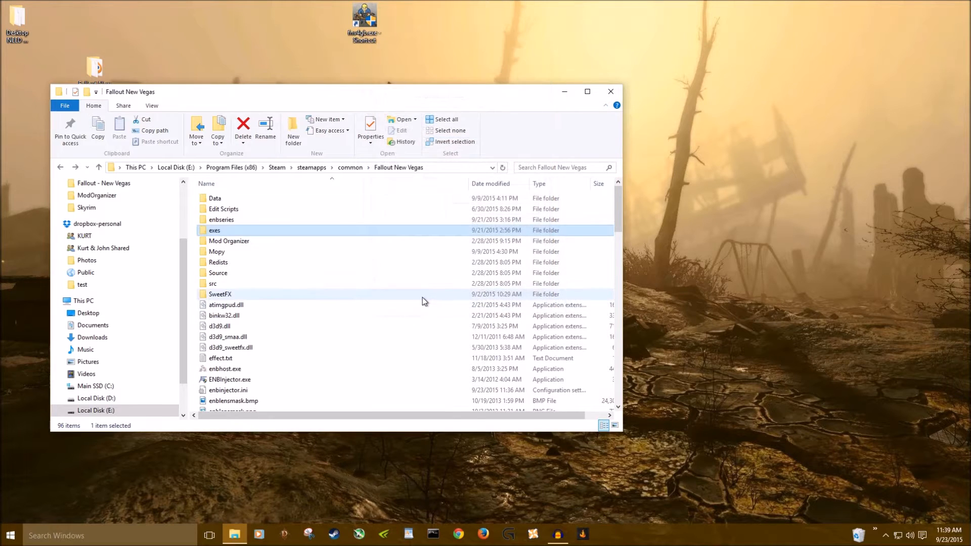
Open enblocal.ini from the game folder and review its PROXY, PERFORMANCE and MEMORY settings, including ExpandSystemMemoryX64
scroll(420, 298, down, 2)
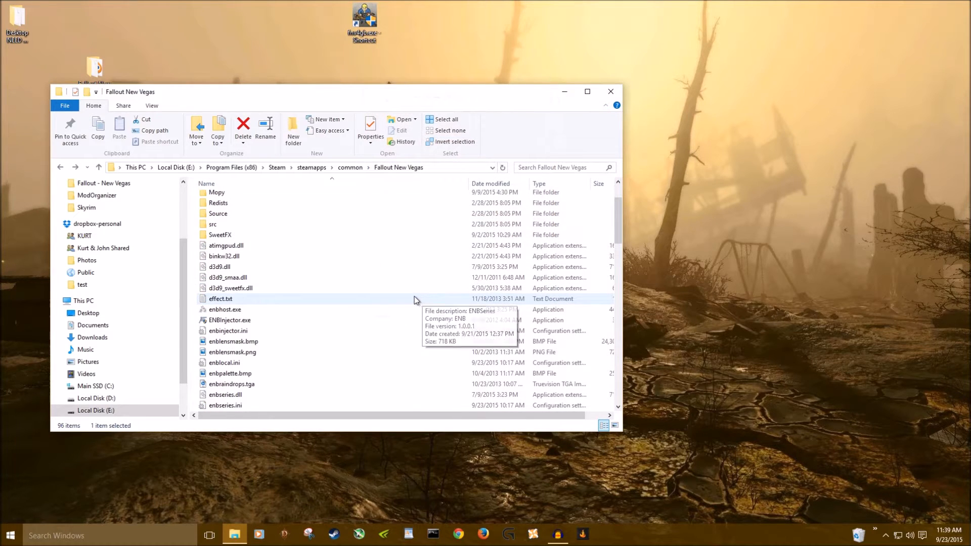
double_click(253, 362)
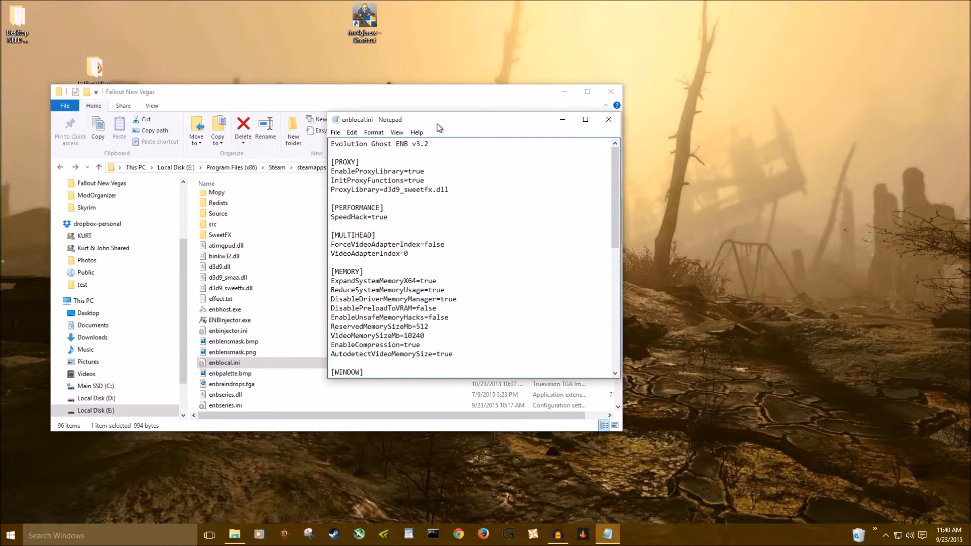
drag(331, 144, 429, 147)
click(435, 150)
scroll(360, 196, down, 1)
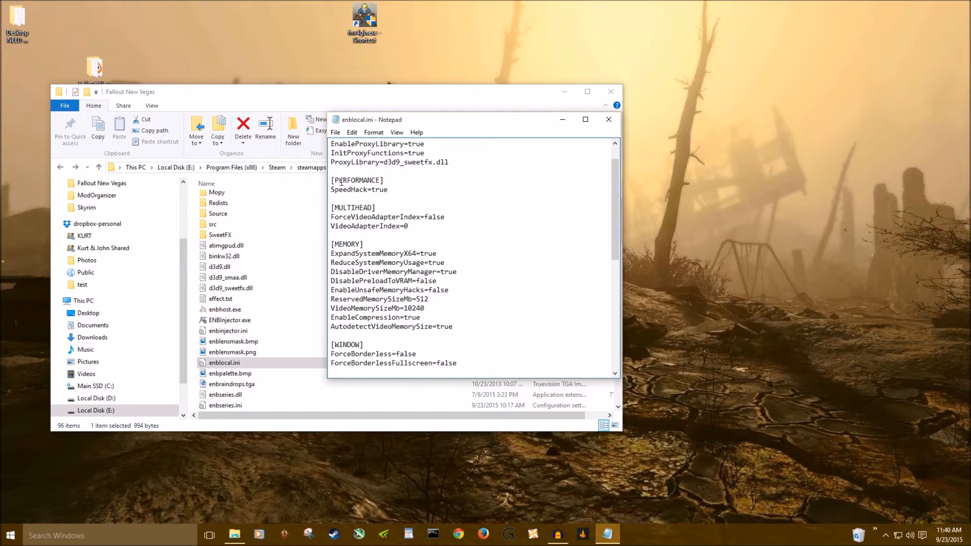
scroll(353, 185, down, 1)
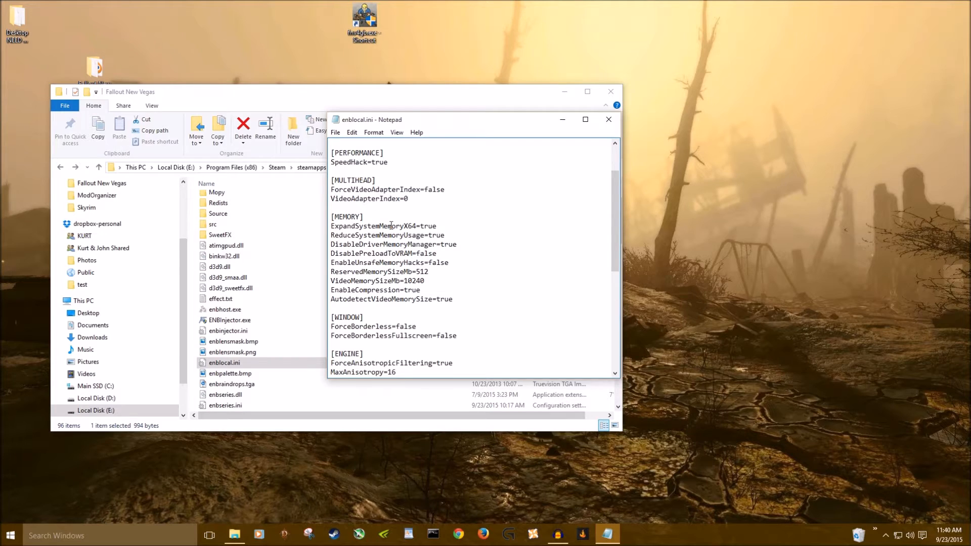
drag(425, 225, 331, 225)
click(373, 243)
Create a new text document on the desktop and open it
right_click(648, 187)
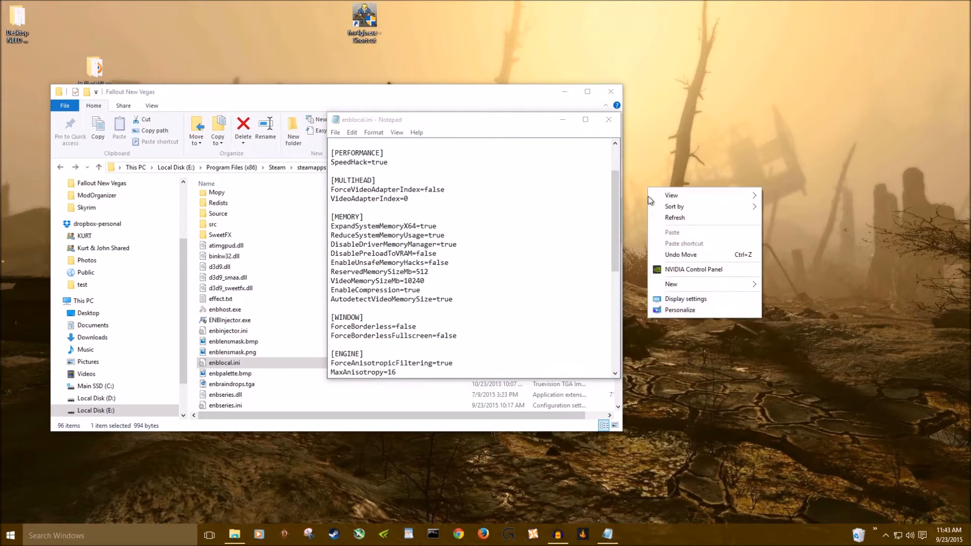
mouse_move(709, 287)
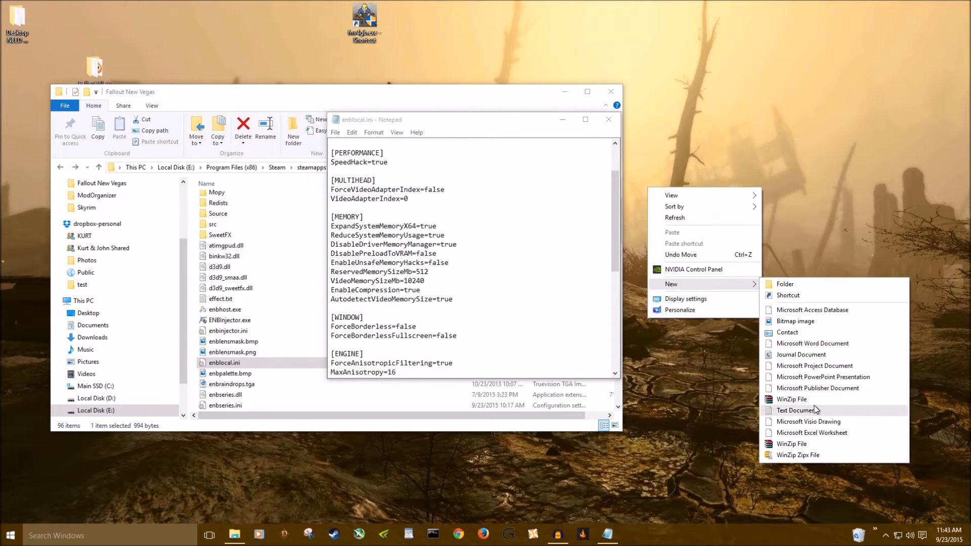
click(796, 410)
double_click(678, 220)
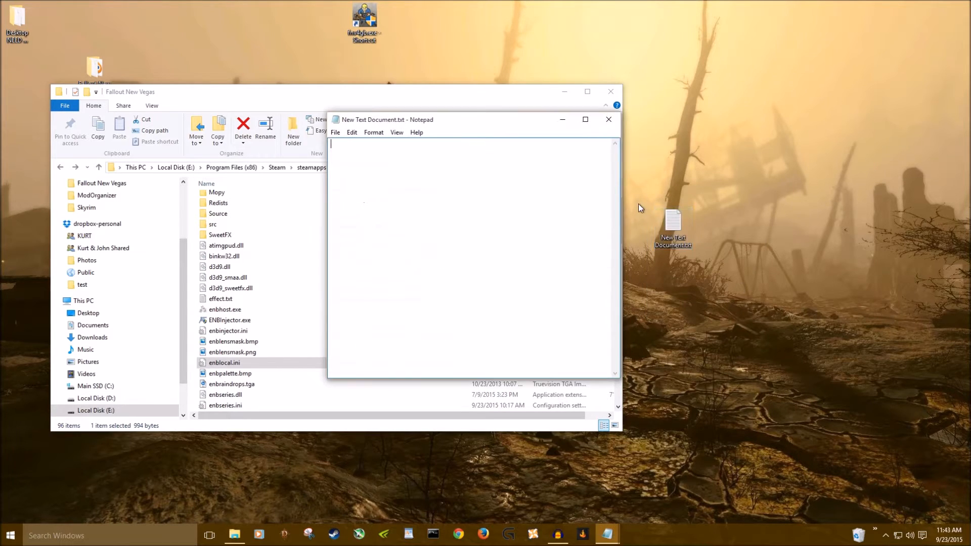
Write the lines 4096 RAM, 2048 VRAM and -2048 in the note, and change the VRAM figure to 4096
text(4096 RAM)
key(Return)
text(2048 VRAM)
text(2048)
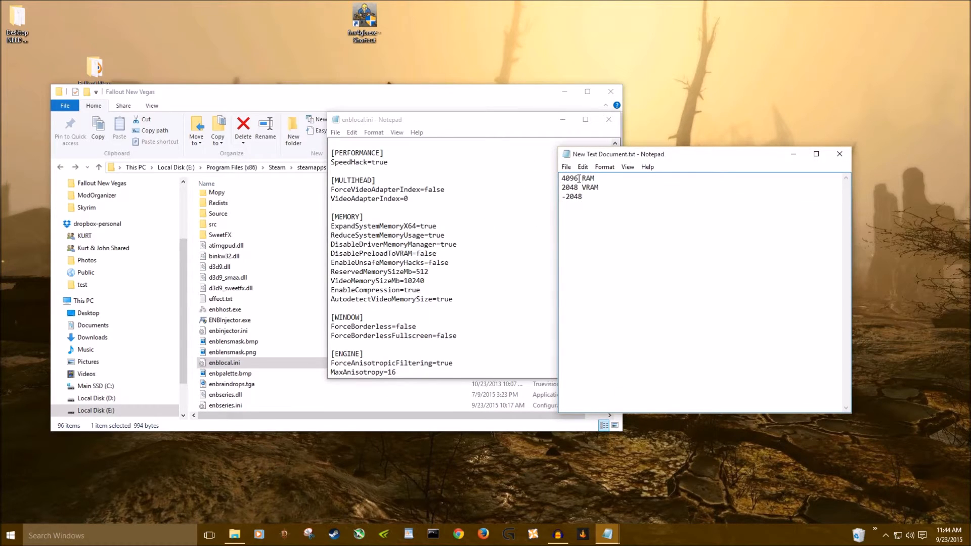
drag(578, 187, 563, 189)
text(4096)
Discard the memory calculation without saving it and delete New Text Document.txt from the desktop
drag(624, 205, 538, 172)
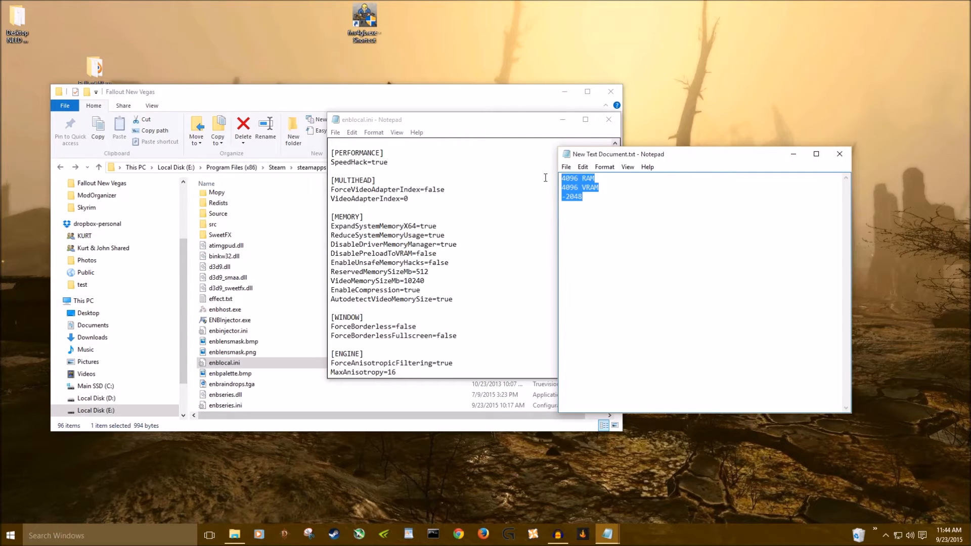
key(Delete)
click(840, 153)
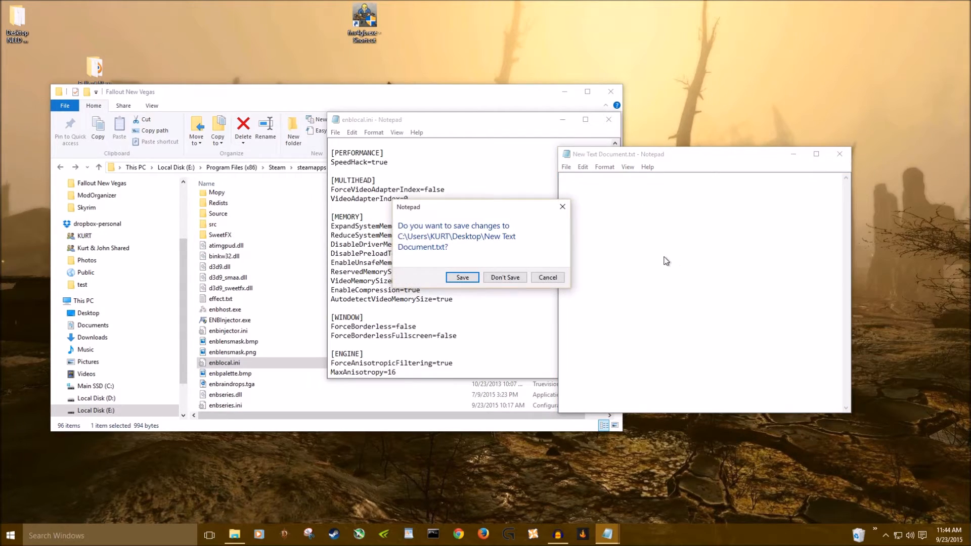
click(486, 278)
right_click(657, 221)
click(681, 459)
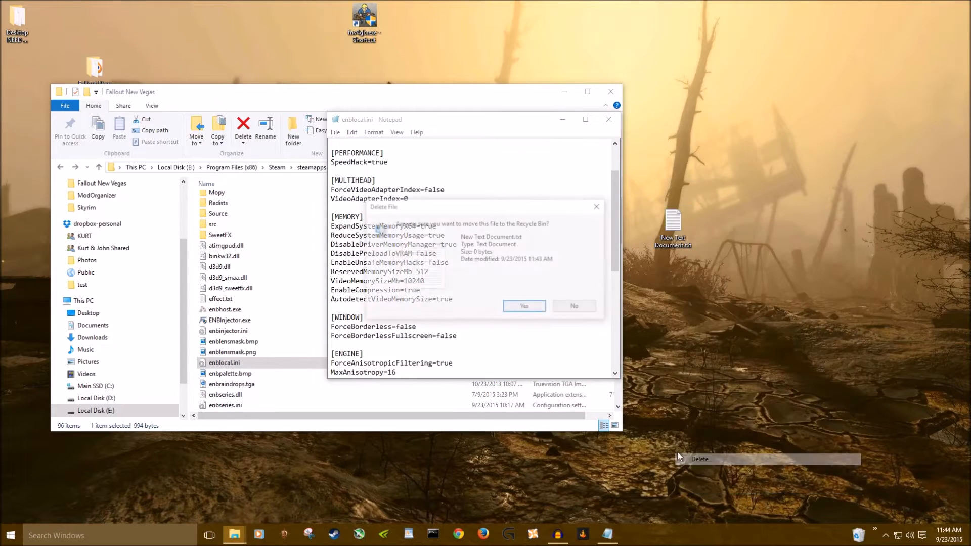
click(529, 305)
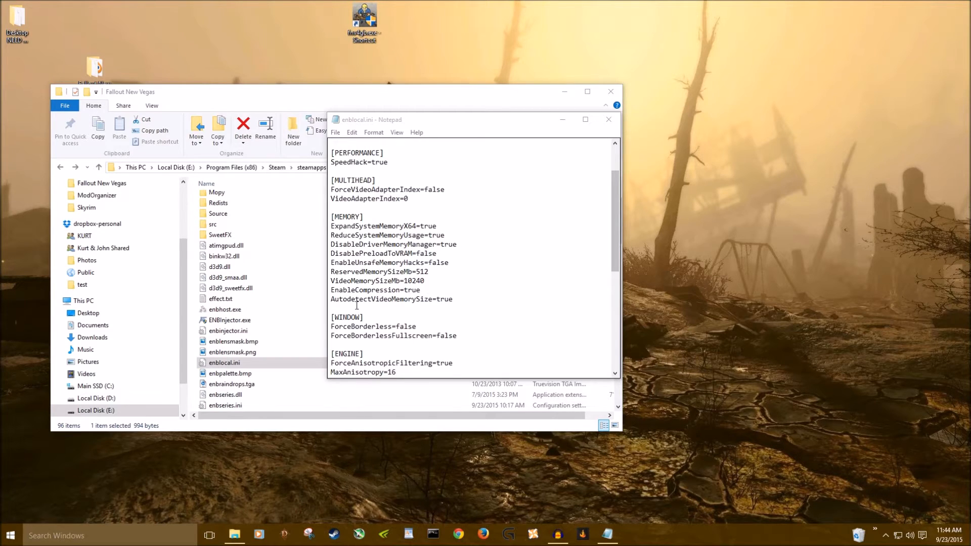
Set AutodetectVideoMemorySize to false in the MEMORY section of enblocal.ini and save the file
double_click(448, 300)
drag(450, 300, 453, 300)
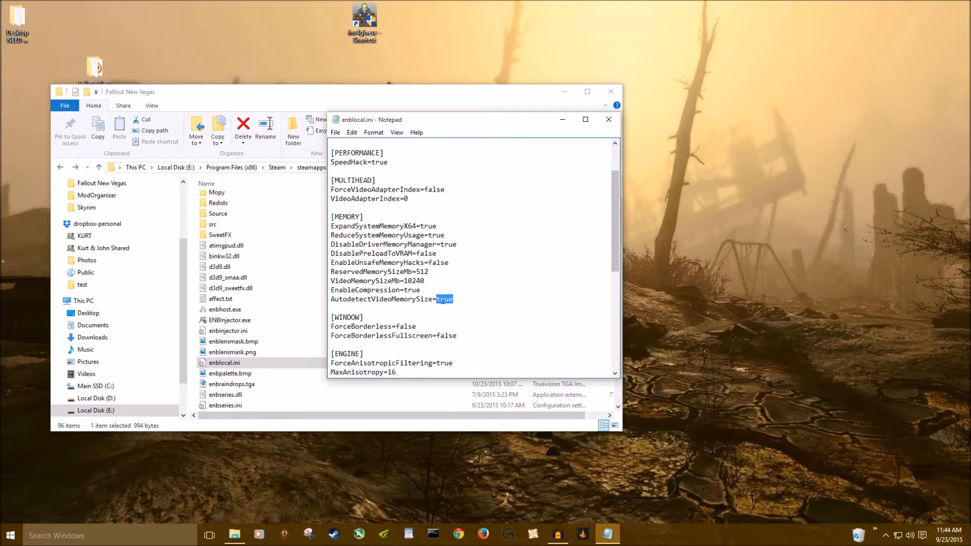
mouse_move(417, 272)
mouse_down()
mouse_move(428, 273)
mouse_move(425, 281)
mouse_up()
drag(437, 300, 458, 303)
text(false)
key(ctrl+s)
Review the WINDOW and ENGINE sections of enblocal.ini, including ForceAnisotropicFiltering
scroll(481, 299, down, 3)
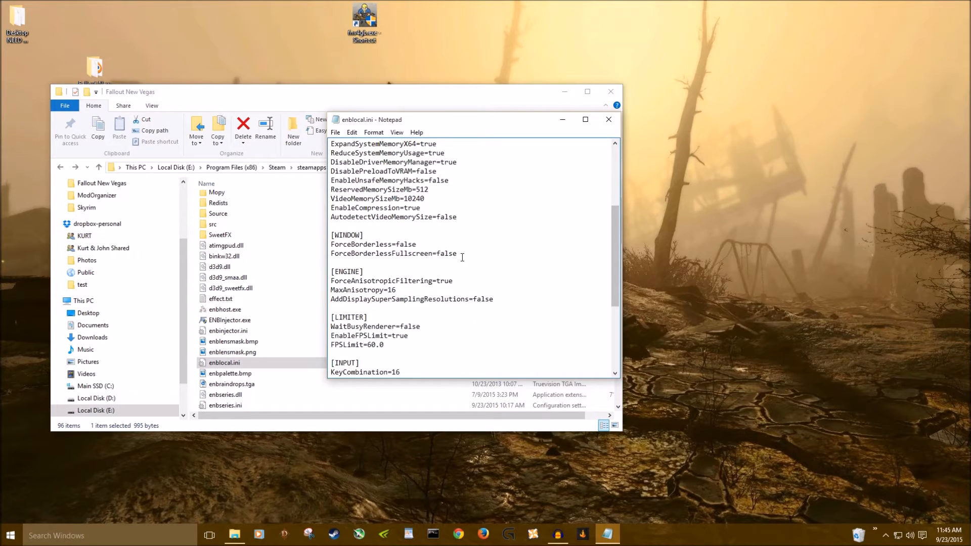
scroll(462, 257, down, 1)
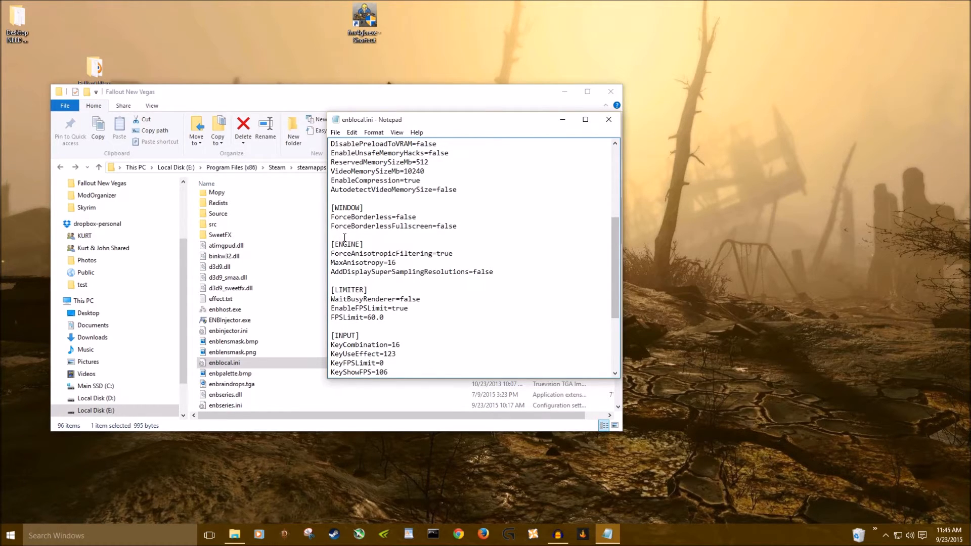
drag(367, 252, 410, 254)
click(459, 298)
scroll(478, 296, down, 1)
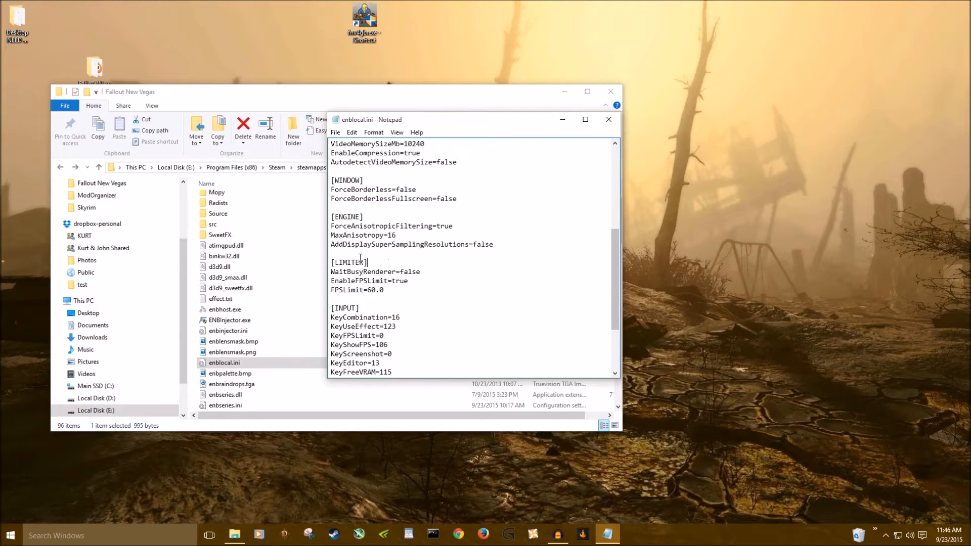
Examine the EnableFPSLimit and FPSLimit settings in the LIMITER section of enblocal.ini
scroll(377, 263, down, 1)
scroll(343, 240, down, 1)
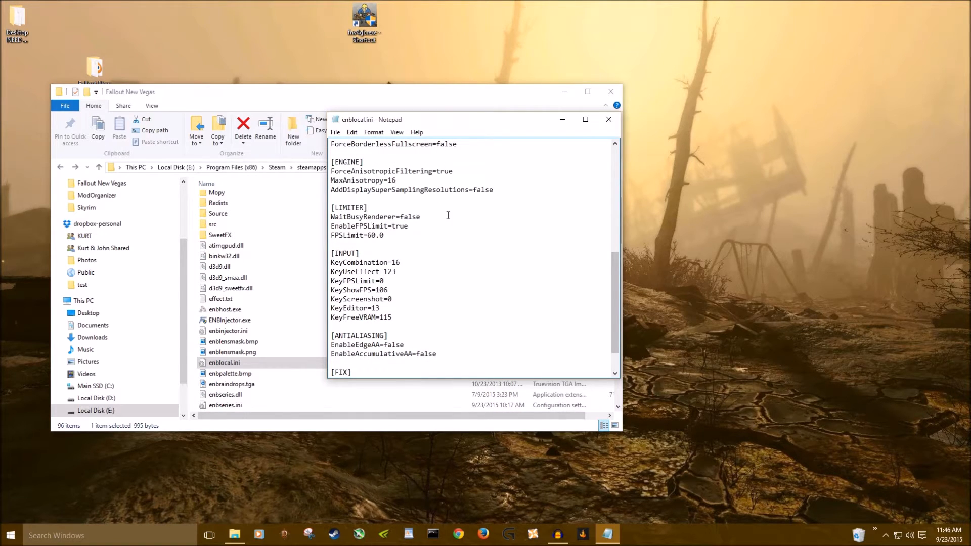
click(392, 225)
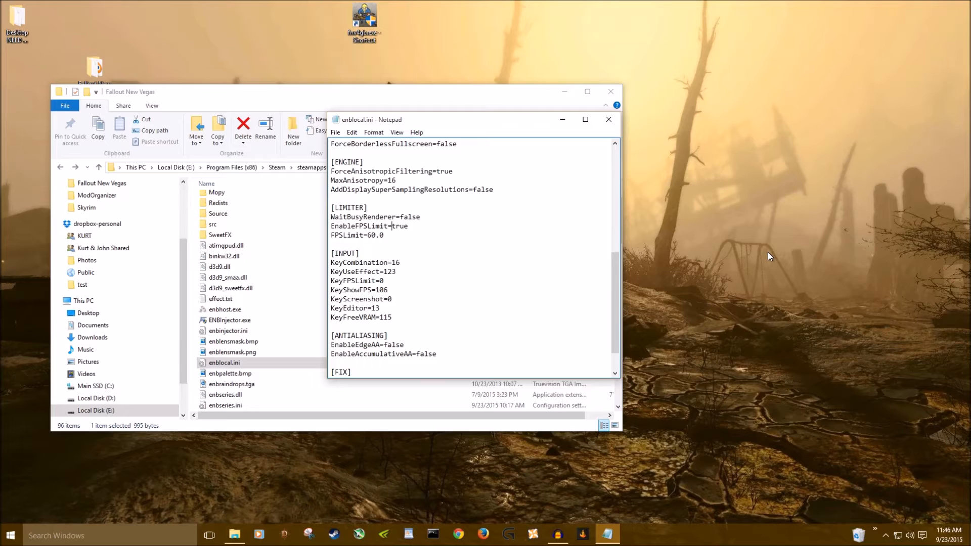
right_click(686, 252)
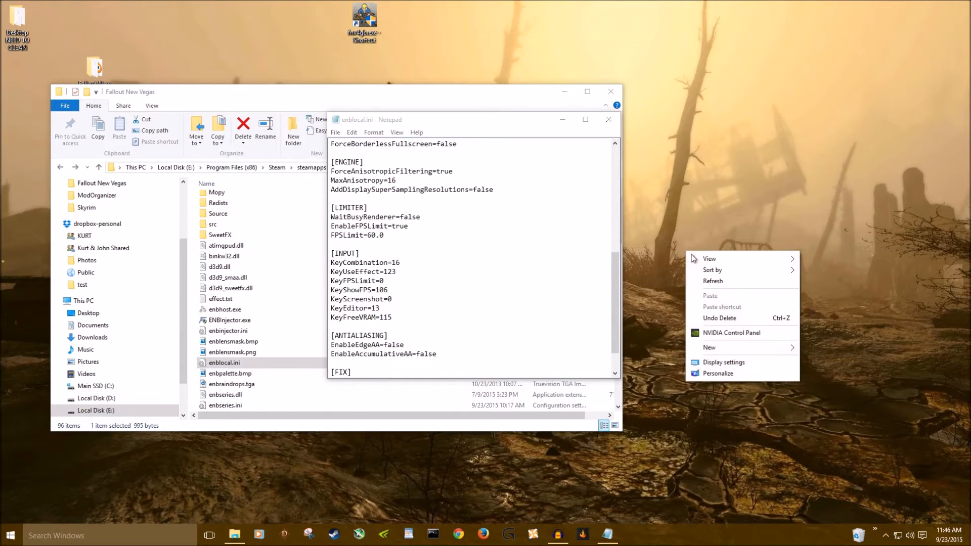
click(823, 133)
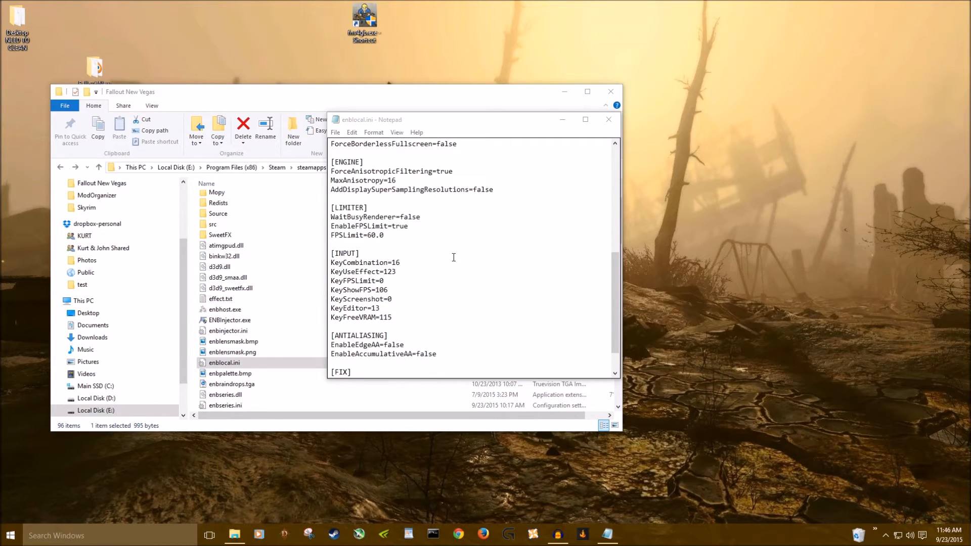
scroll(454, 258, down, 1)
drag(367, 207, 384, 208)
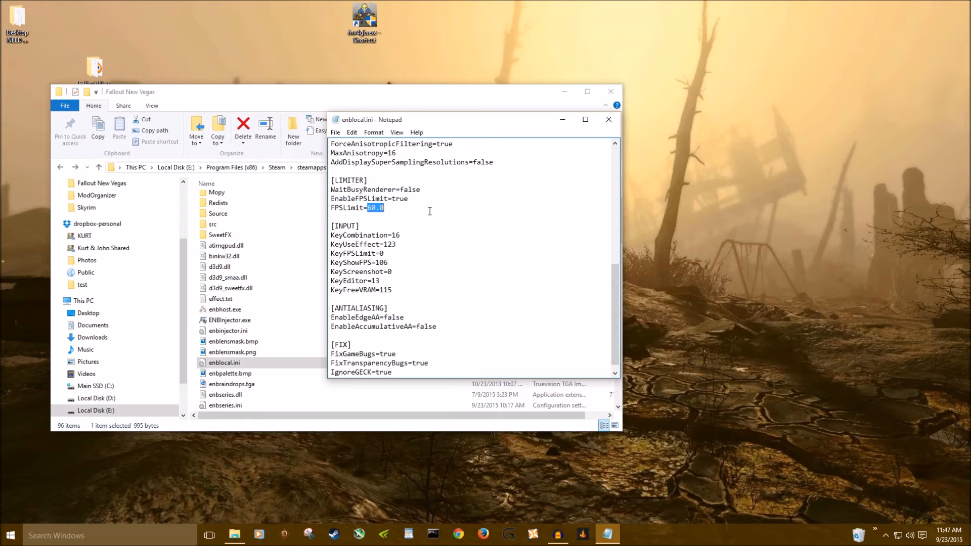
right_click(650, 208)
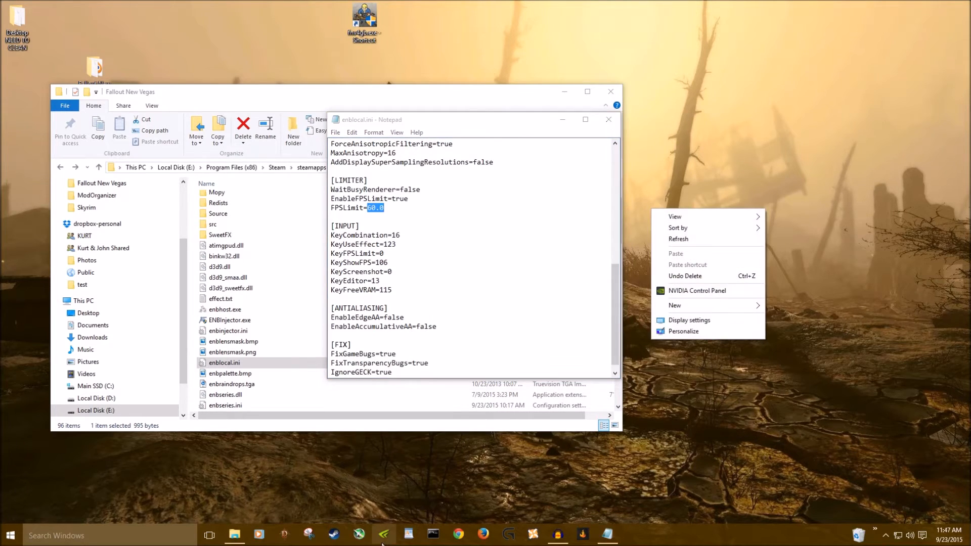
click(422, 466)
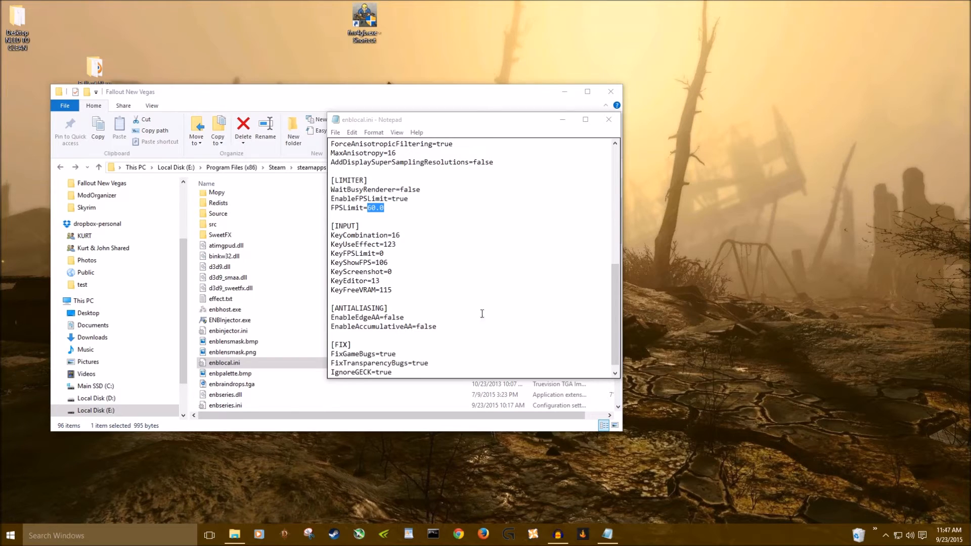
Review the key assignments in the INPUT section of enblocal.ini and close the file
scroll(390, 212, down, 1)
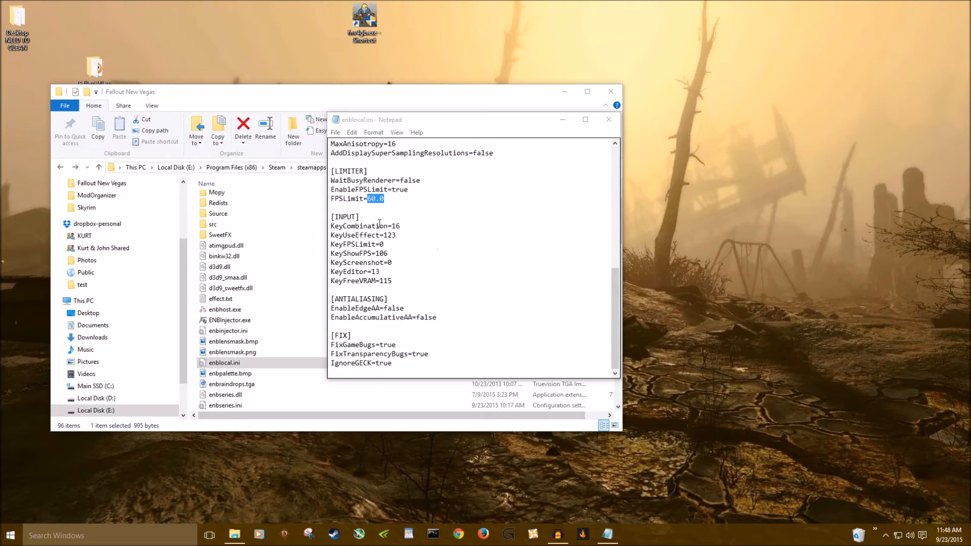
drag(332, 223, 413, 284)
click(423, 285)
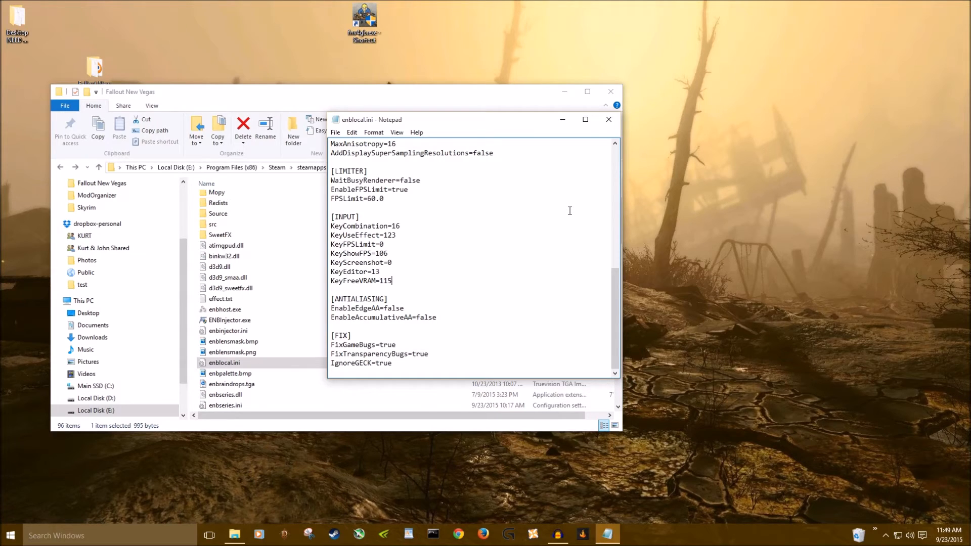
click(602, 126)
Open fallout.ini from the FalloutNV folder inside My Games in Documents
drag(228, 102, 467, 112)
scroll(347, 364, up, 3)
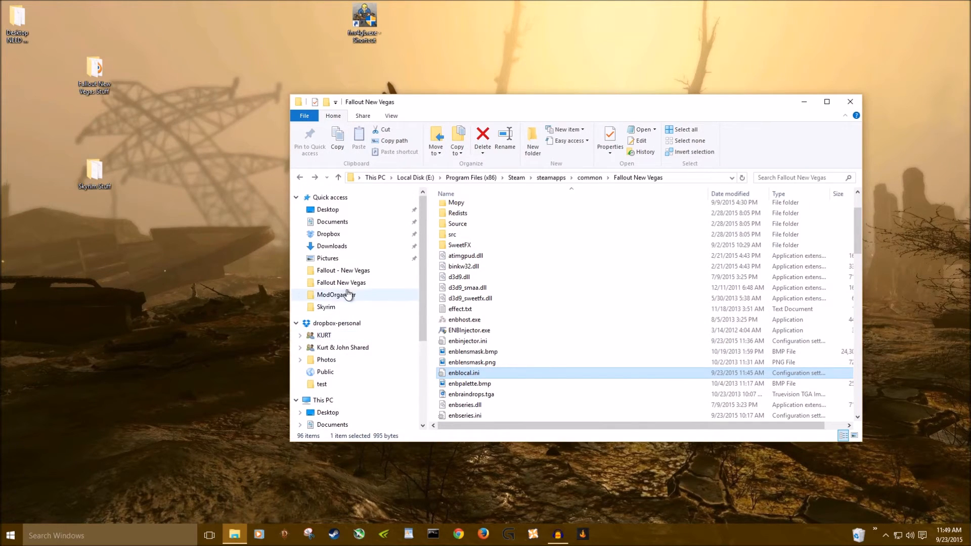
click(349, 221)
scroll(494, 324, down, 3)
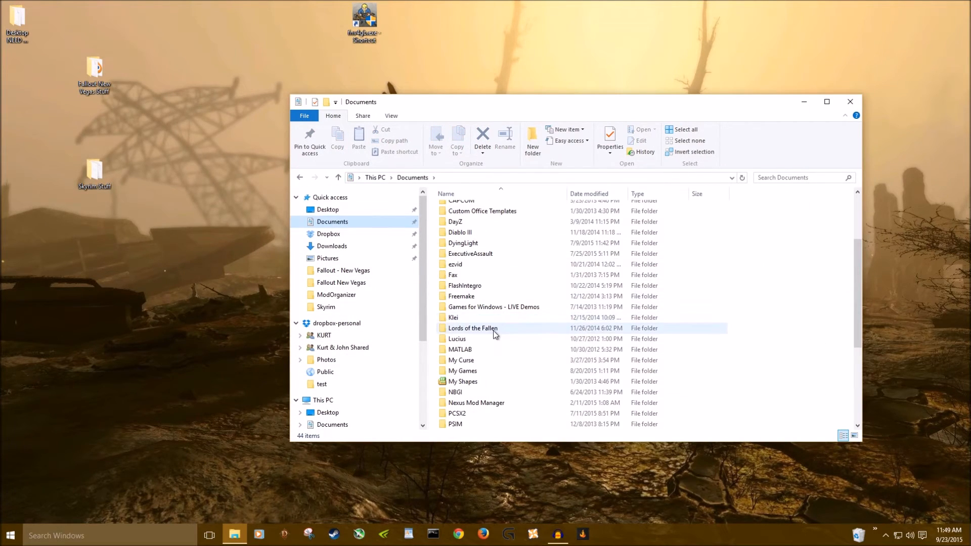
double_click(480, 371)
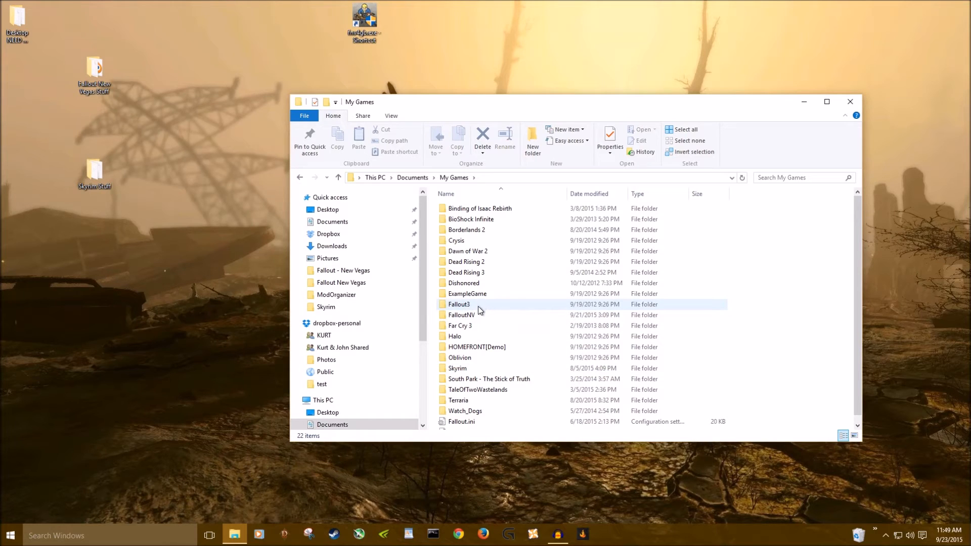
double_click(474, 313)
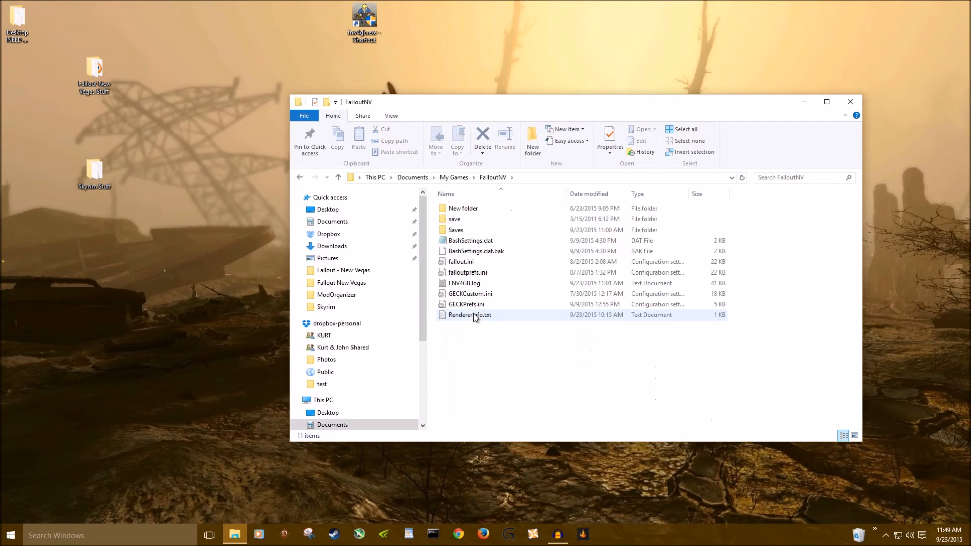
click(470, 262)
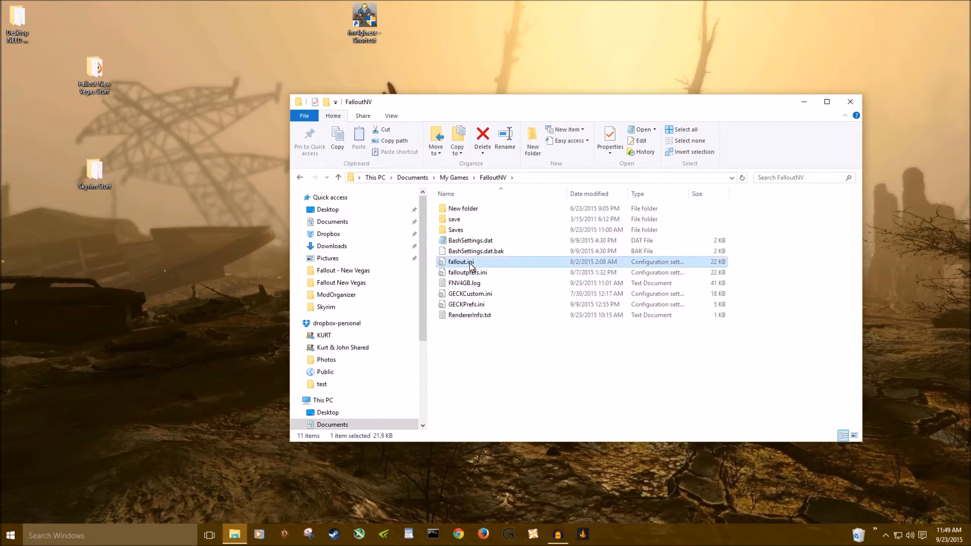
double_click(469, 262)
click(642, 225)
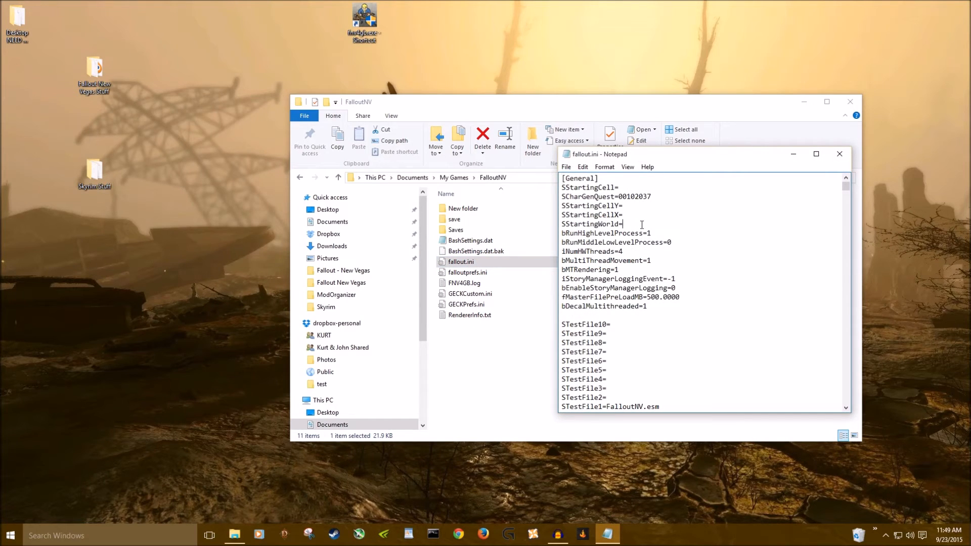
Search fallout.ini for "bfloat" and check the bFloatPointRenderTarget setting in the Display section
key(ctrl+f)
text(b)
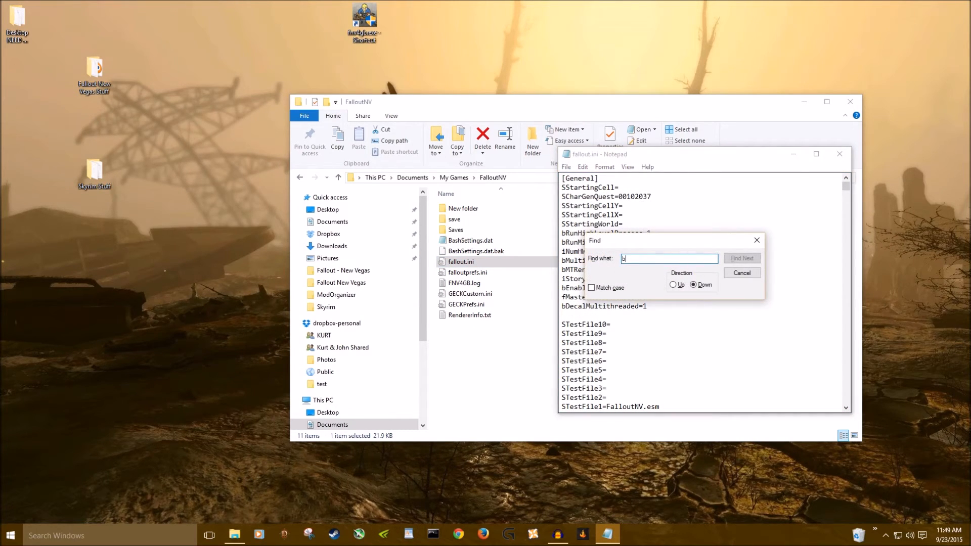
text(float)
key(Return)
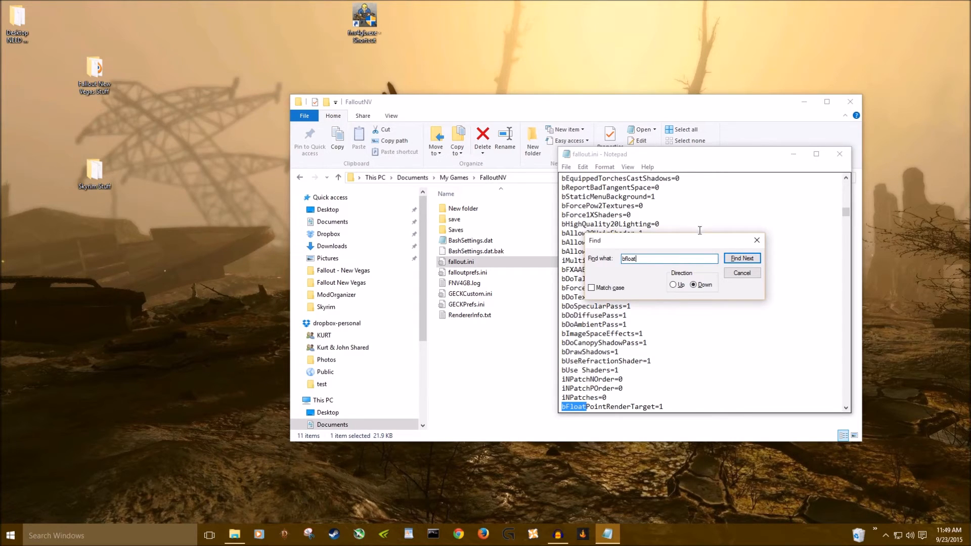
click(738, 275)
click(659, 407)
scroll(638, 376, up, 8)
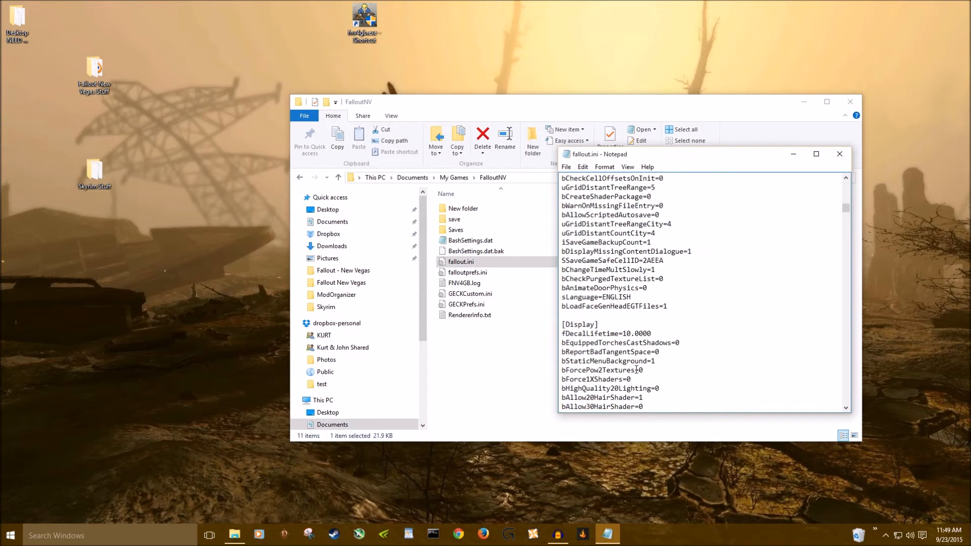
scroll(588, 357, down, 9)
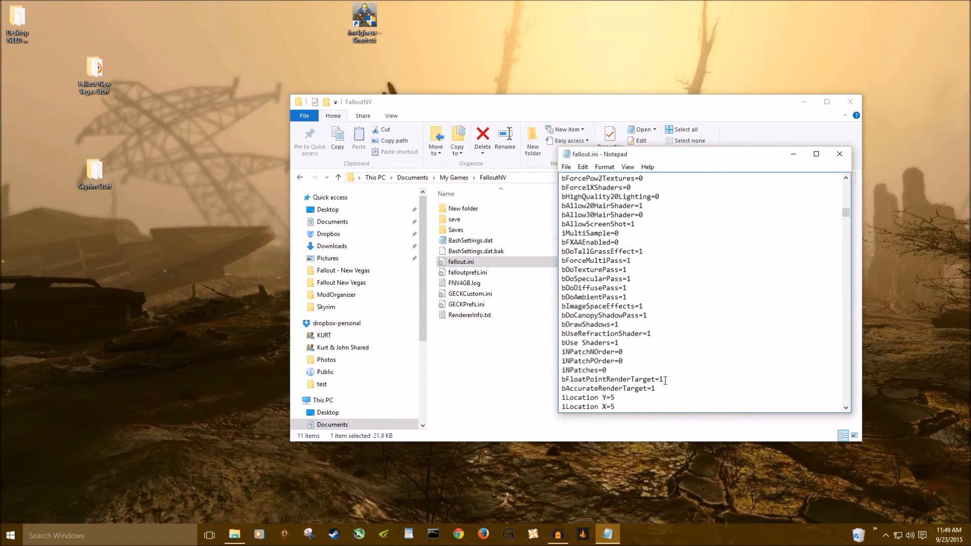
Highlight the bFloatPointRenderTarget line in fallout.ini, review the settings around it, and close the file
drag(663, 380, 551, 377)
scroll(655, 360, down, 6)
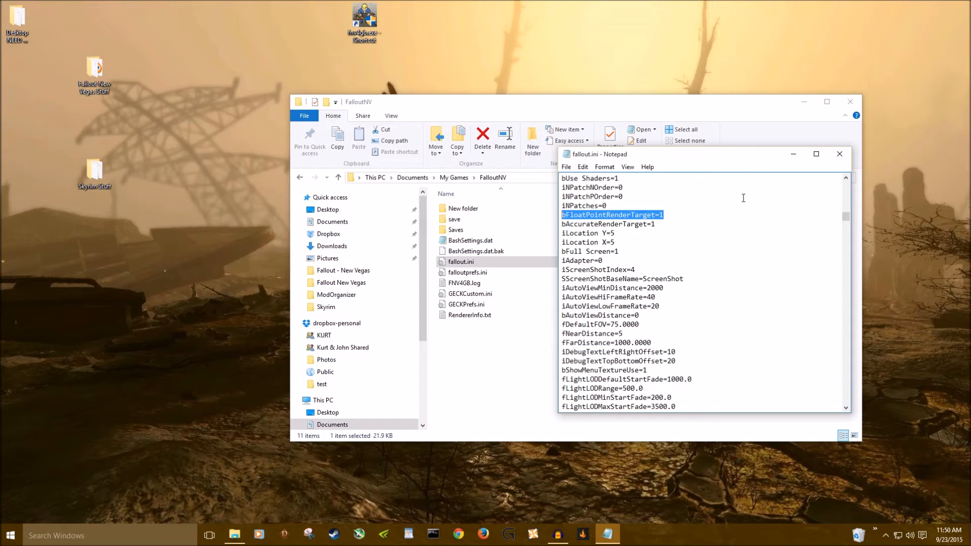
scroll(711, 266, down, 1)
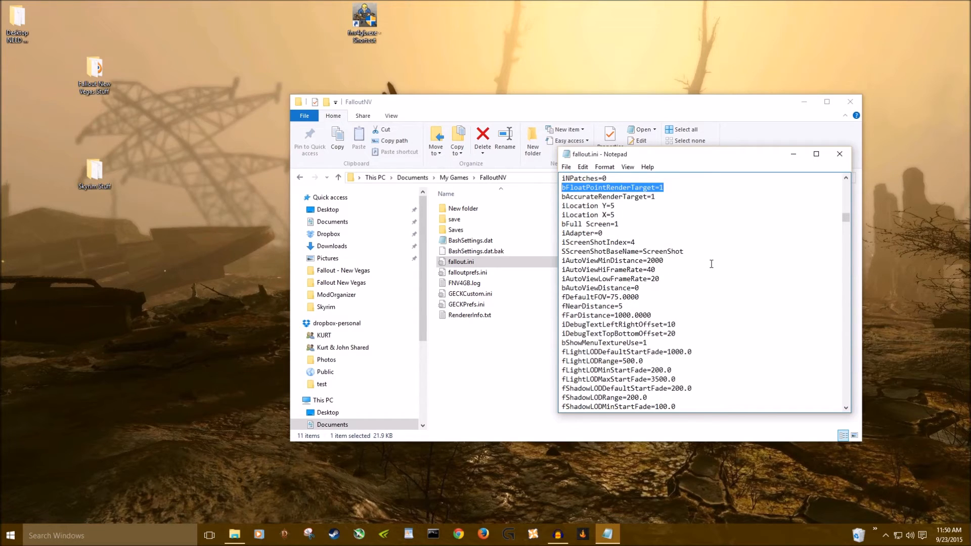
scroll(711, 260, up, 1)
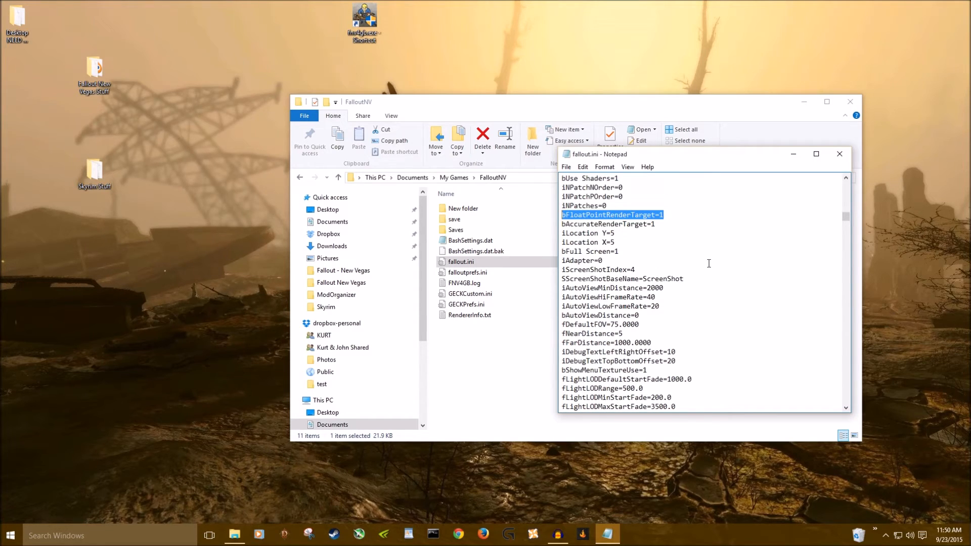
click(839, 154)
Open falloutprefs.ini, search it for "bflaot", and close the file
double_click(544, 272)
key(ctrl+f)
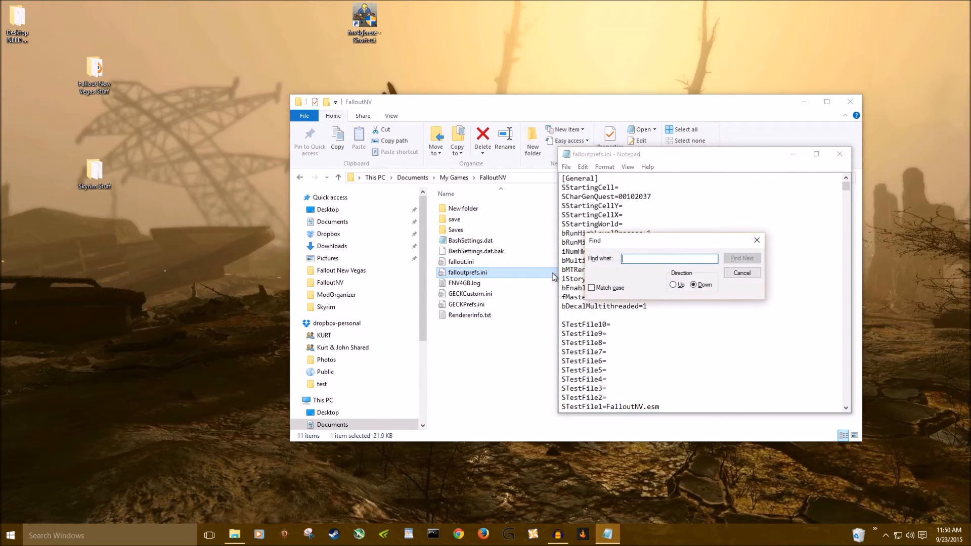
text(bflaot)
key(Return)
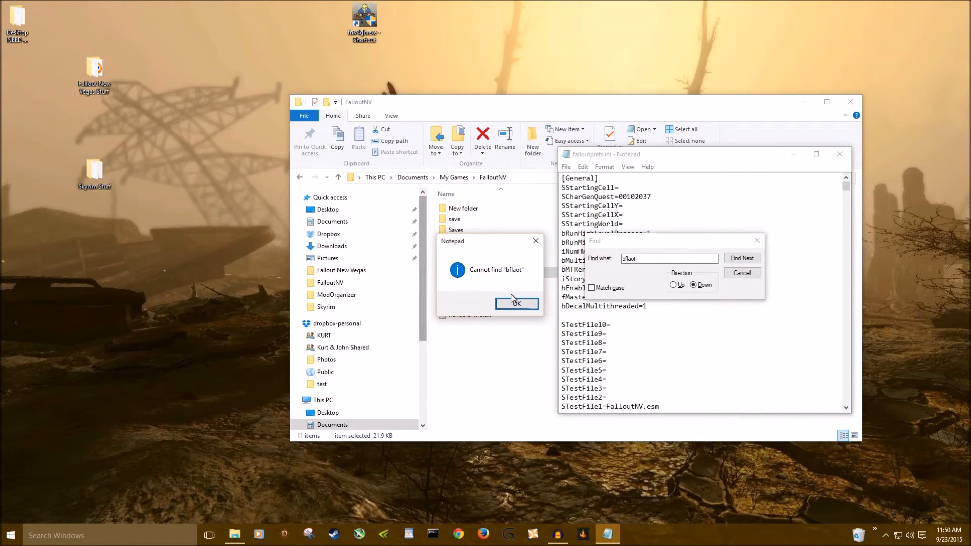
click(512, 302)
click(744, 276)
click(839, 154)
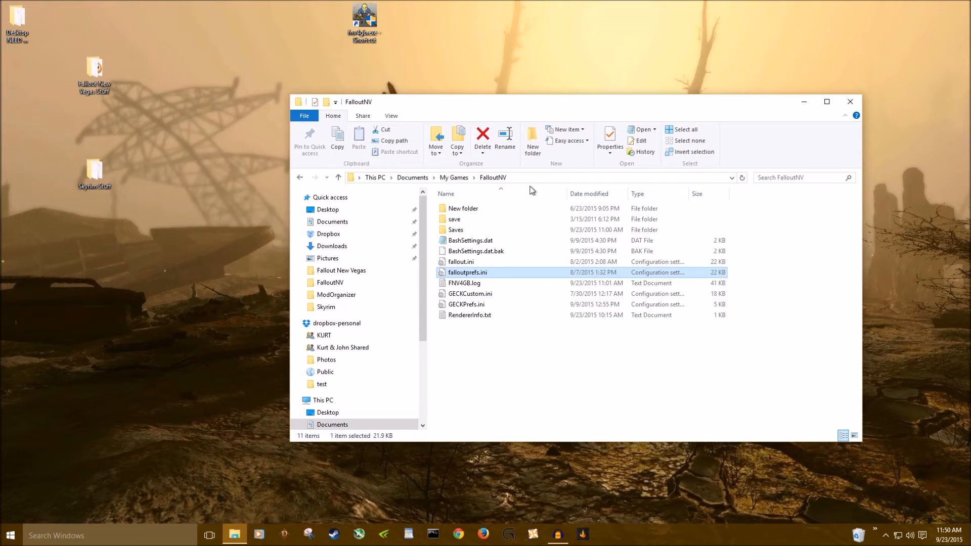
click(856, 103)
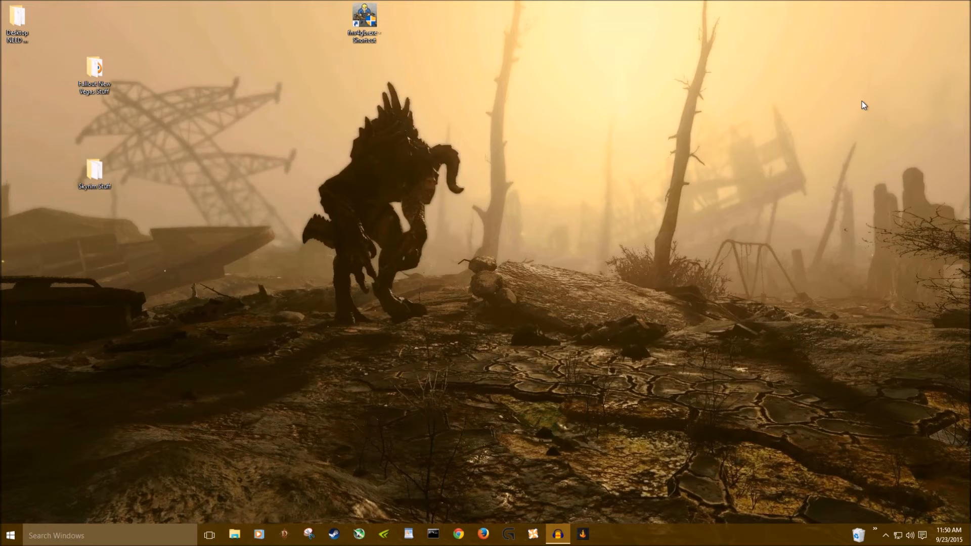
click(334, 534)
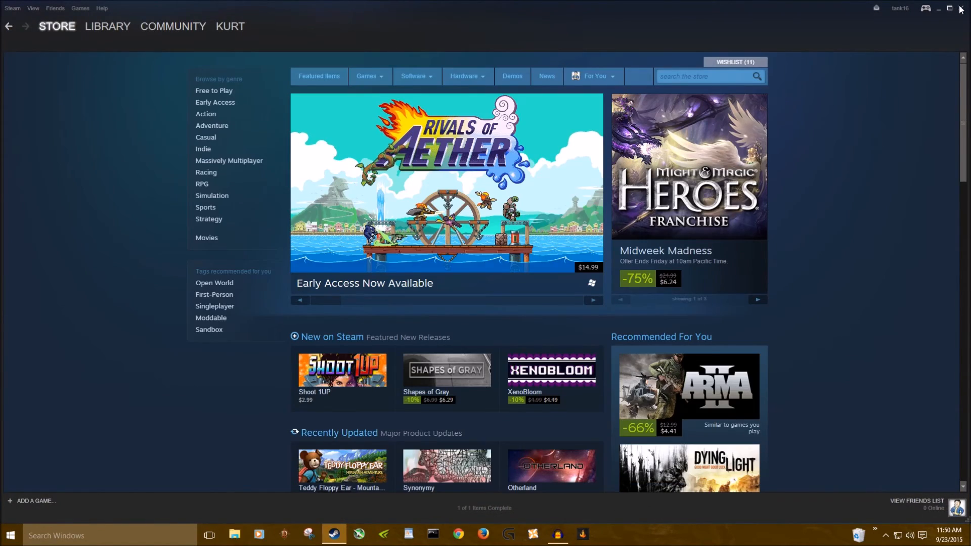
click(961, 8)
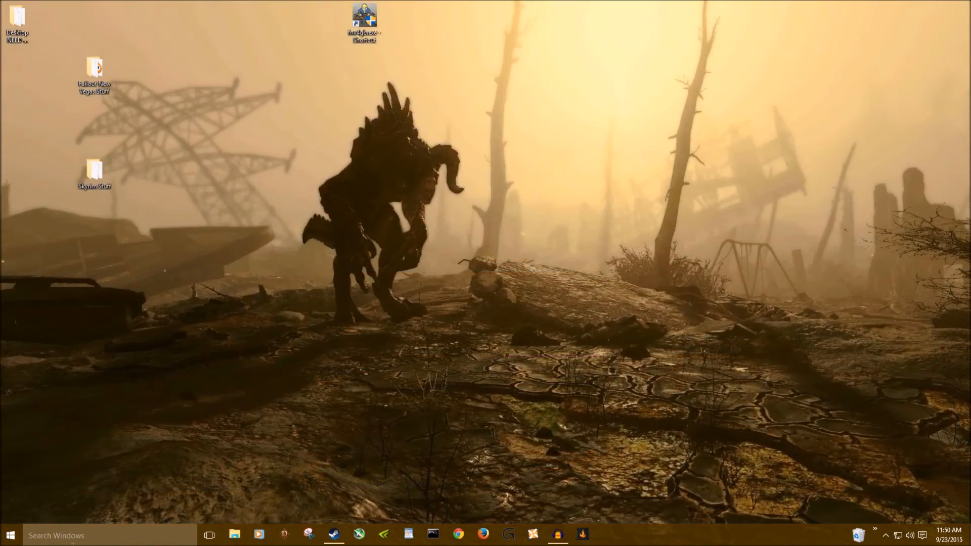
Open the FalloutNV folder inside My Games in Documents using File Explorer
click(234, 534)
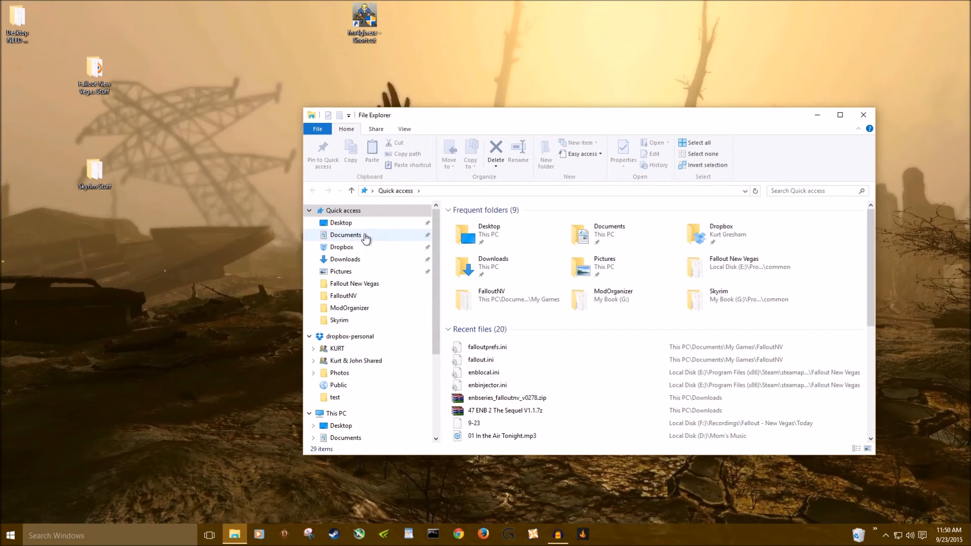
click(365, 236)
scroll(516, 317, down, 5)
double_click(491, 324)
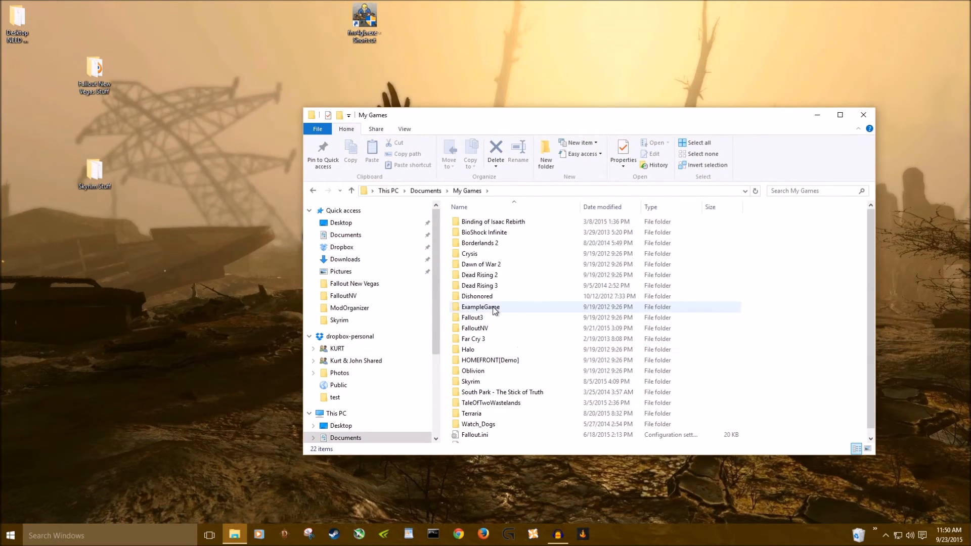
double_click(481, 329)
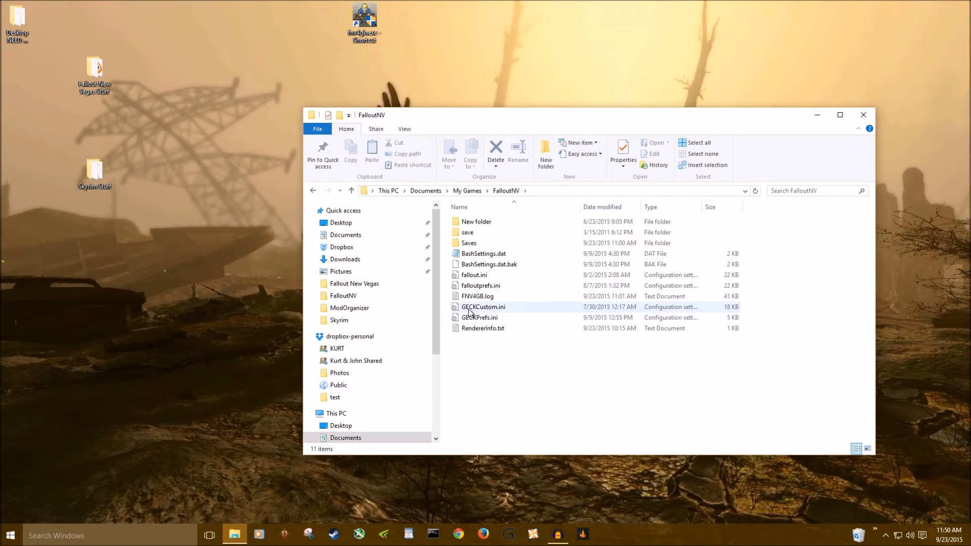
Make fallout.ini and falloutprefs.ini read-only through their shared file properties, and close the folder
click(470, 286)
ctrl+click(470, 274)
right_click(470, 288)
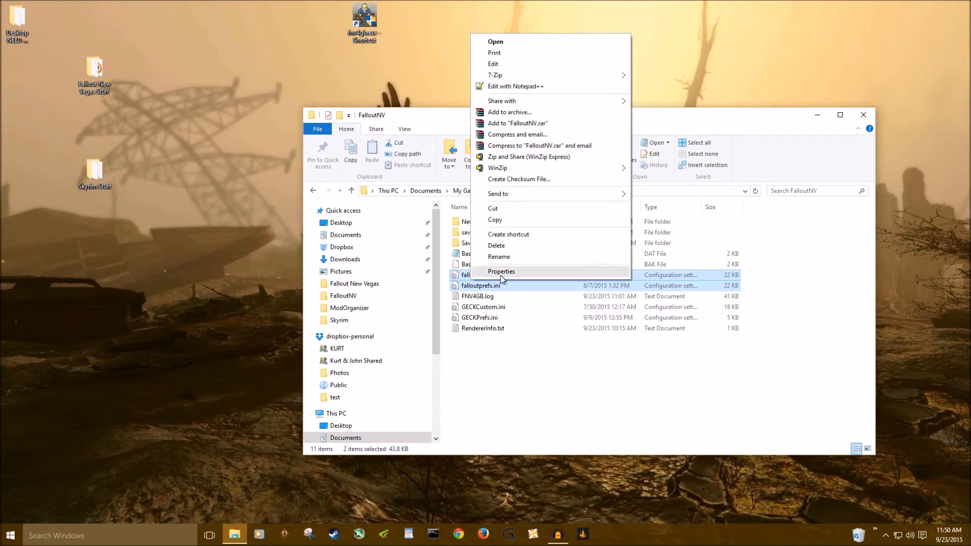
click(503, 278)
click(525, 387)
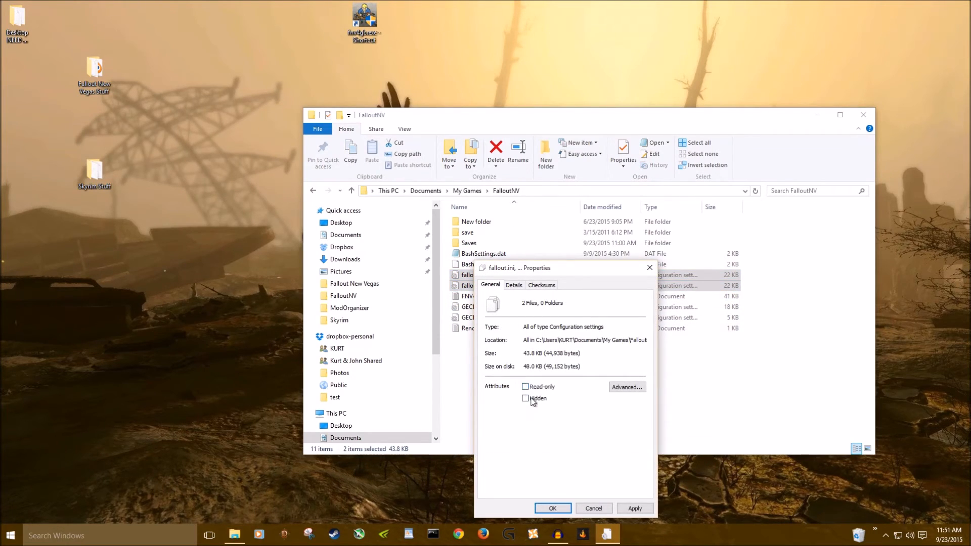
click(526, 387)
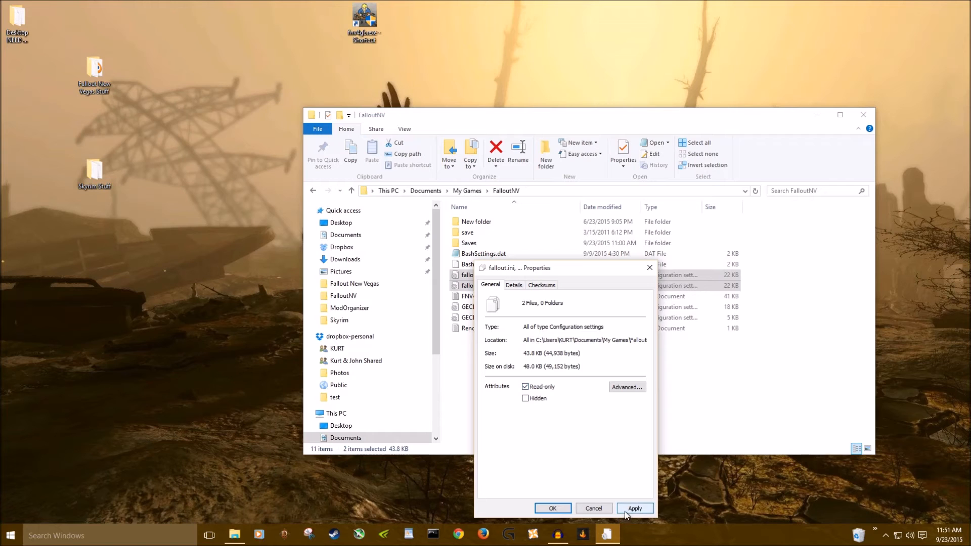
click(552, 508)
click(863, 115)
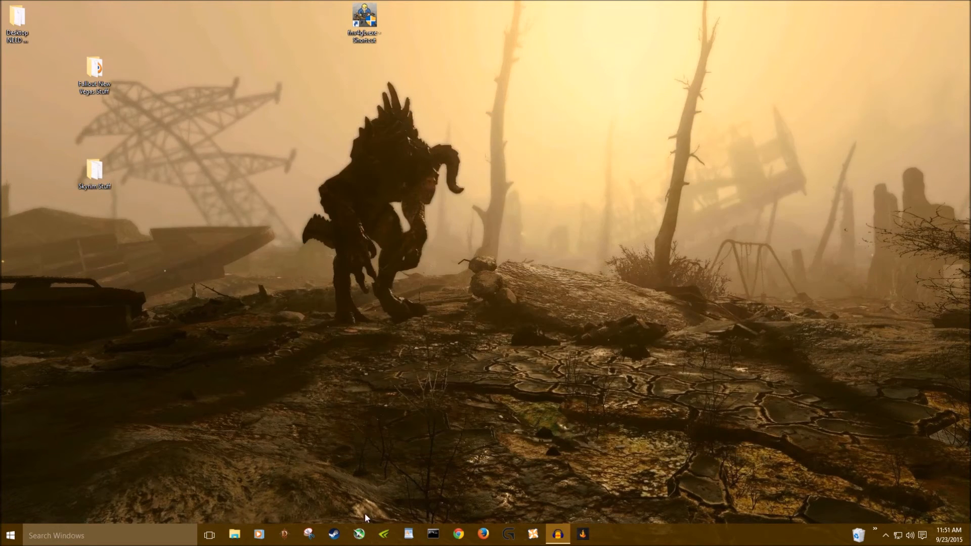
Start the Fallout New Vegas launcher from the Steam games library and allow it to make changes to the PC
click(334, 534)
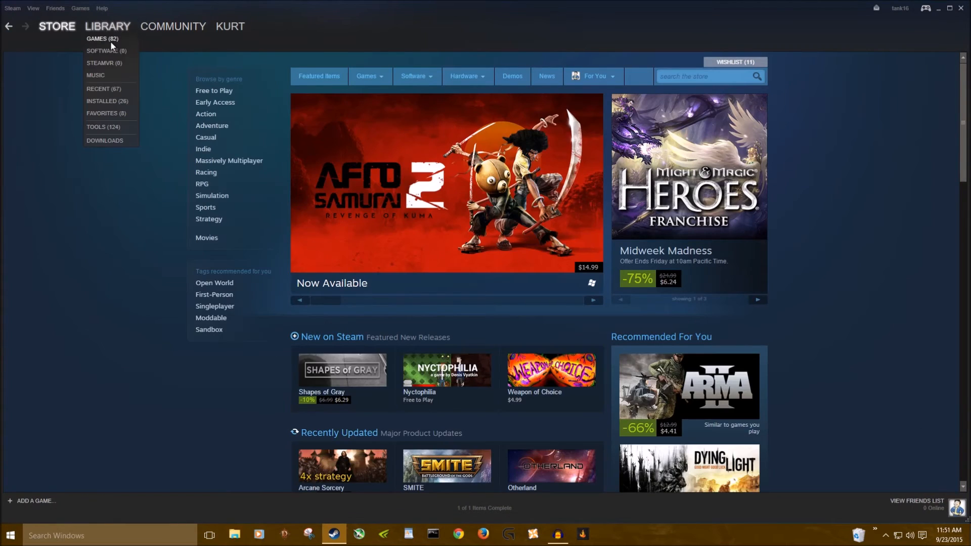
click(108, 33)
double_click(41, 421)
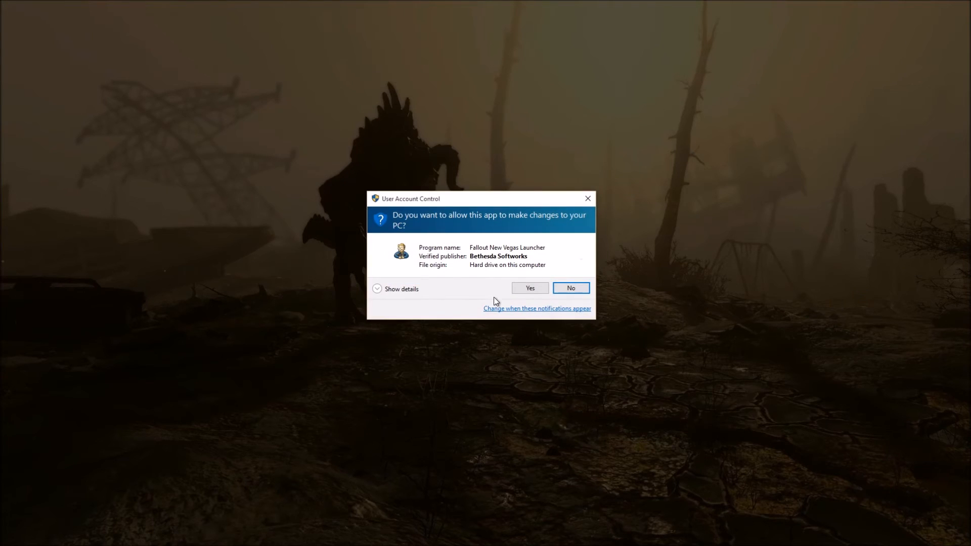
click(527, 289)
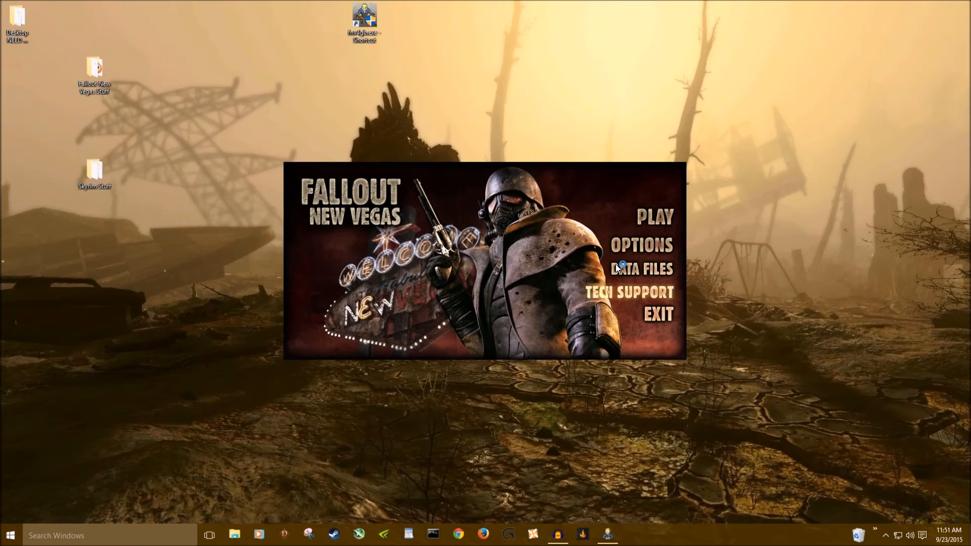
Review the launcher's graphics options, including the advanced Detail and Water settings, and accept them
click(629, 250)
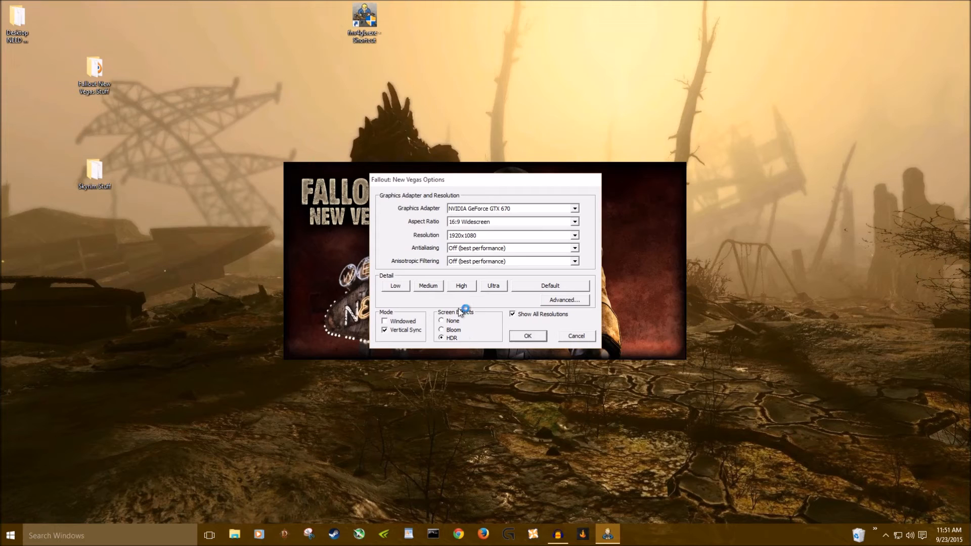
click(555, 303)
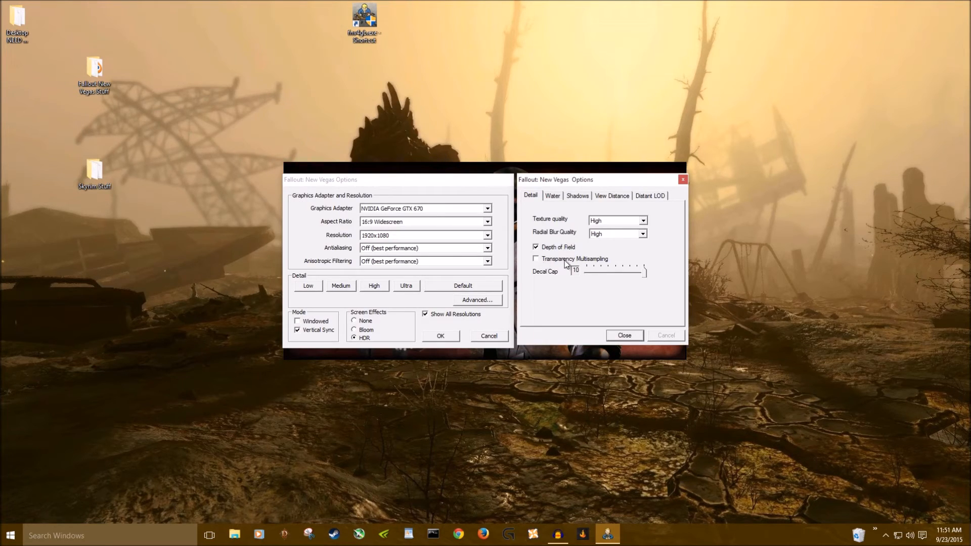
click(552, 198)
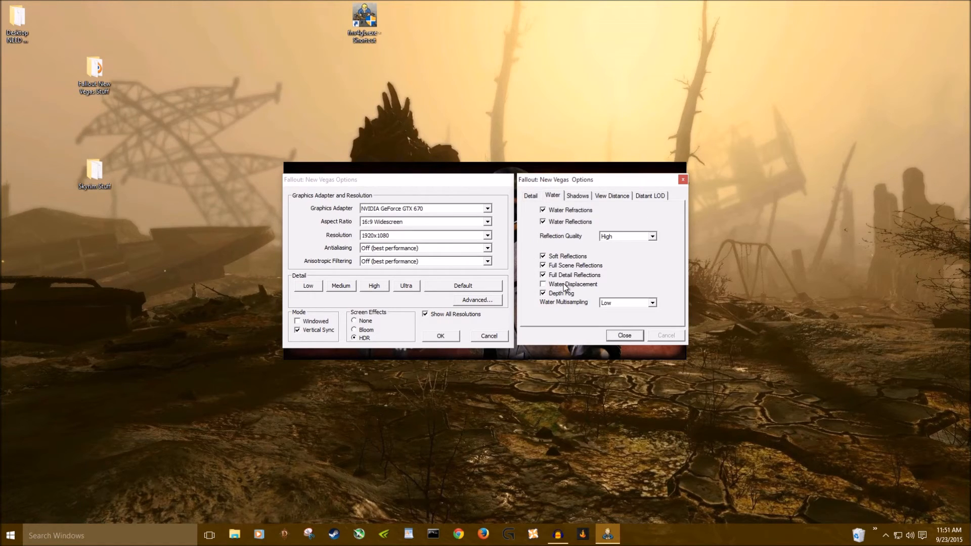
click(627, 334)
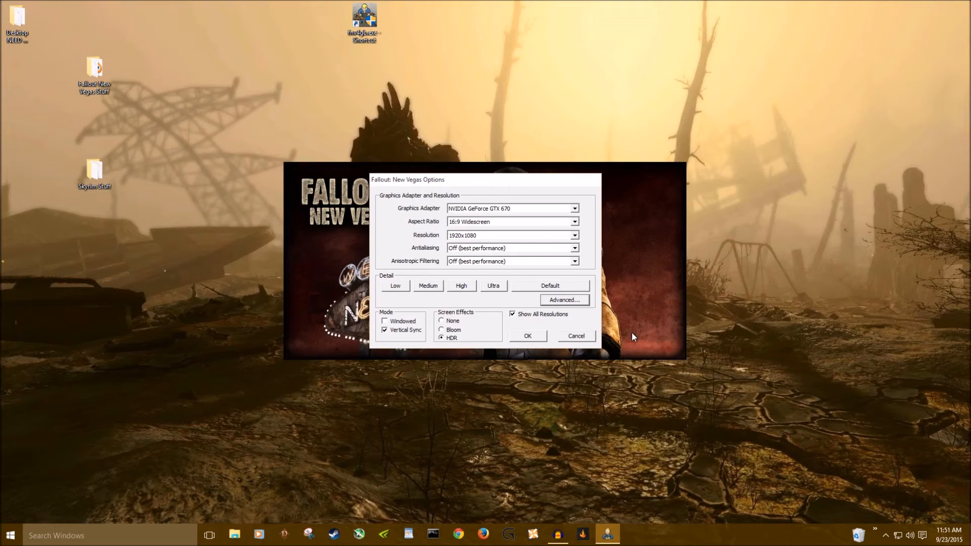
click(527, 336)
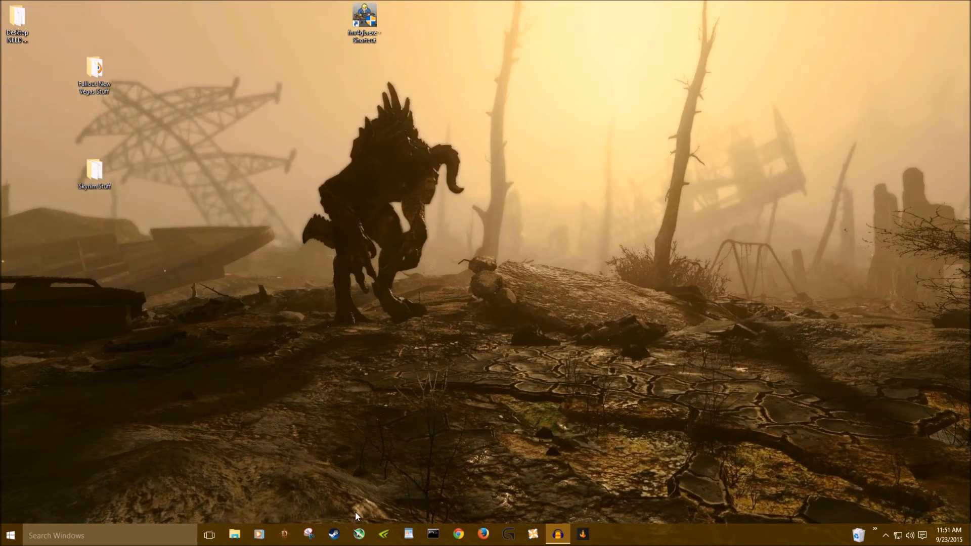
Launch the game through the fnv4gb.exe desktop shortcut and allow it to make changes to the PC
click(238, 537)
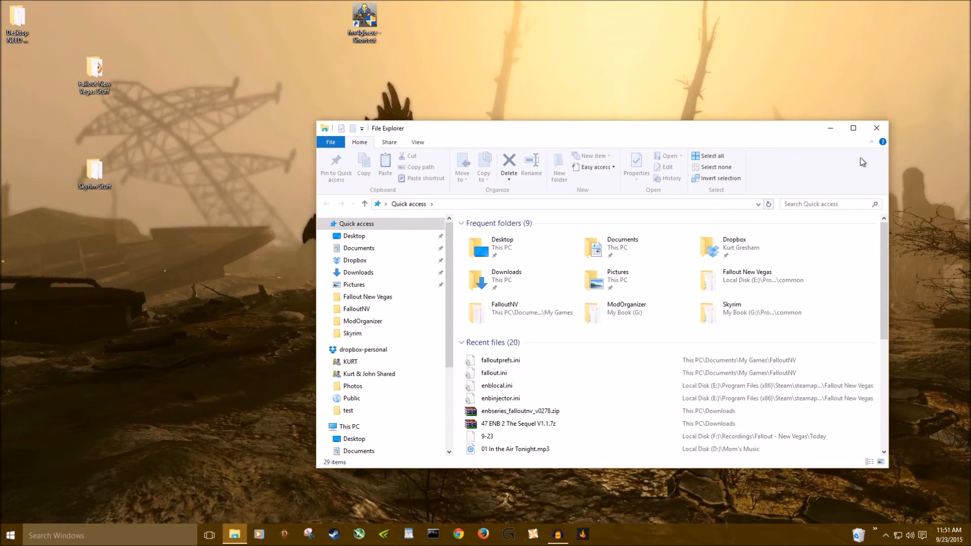
click(877, 129)
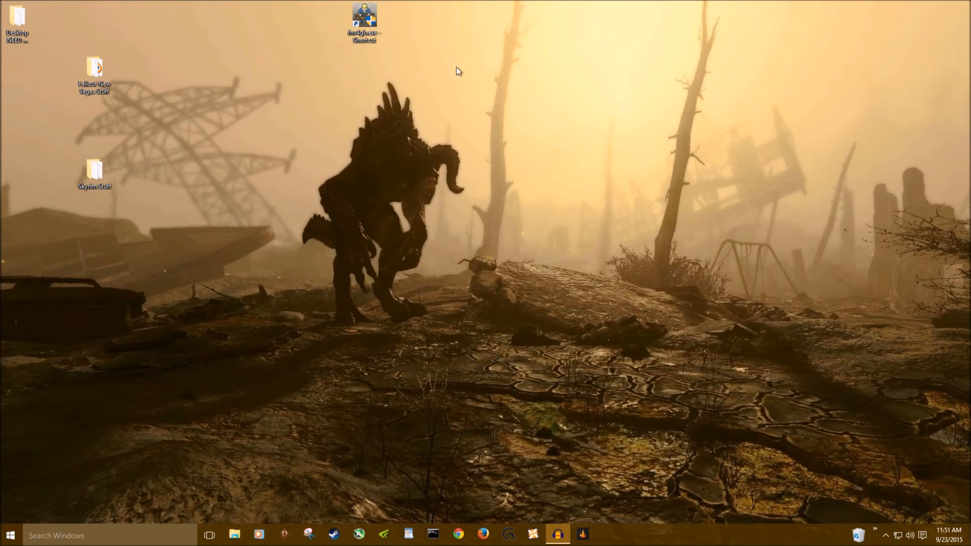
double_click(364, 16)
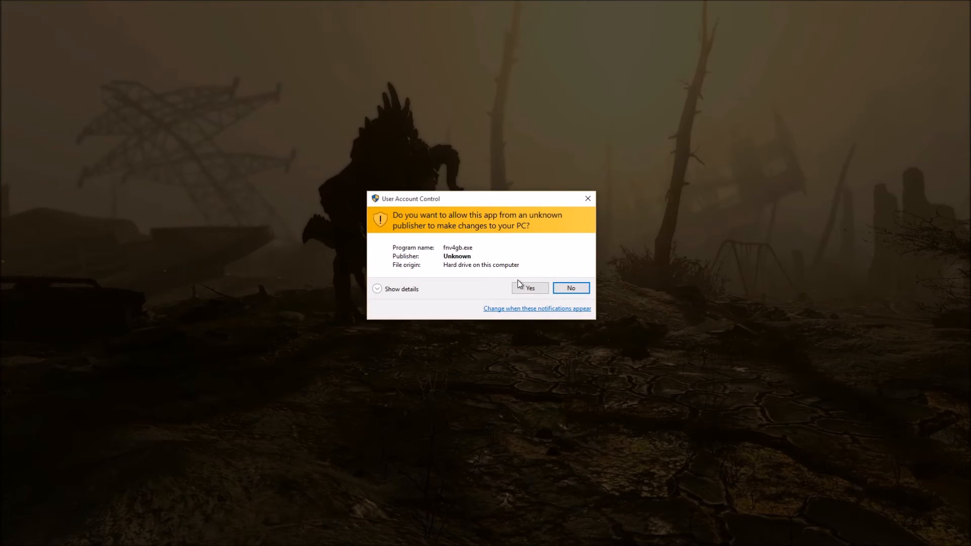
click(530, 287)
Lower the headset speaker volume to 0 and dismiss the volume control
click(910, 536)
drag(938, 509, 821, 508)
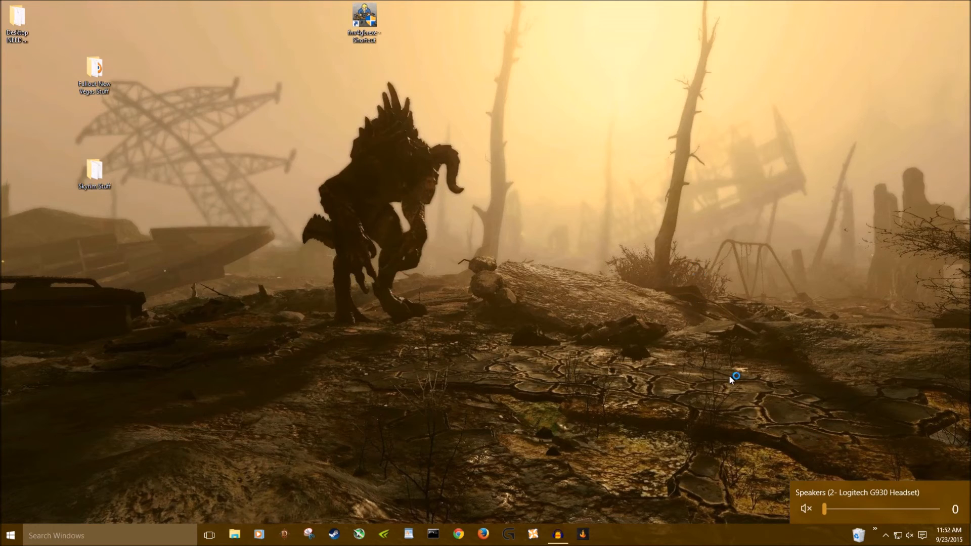
click(590, 226)
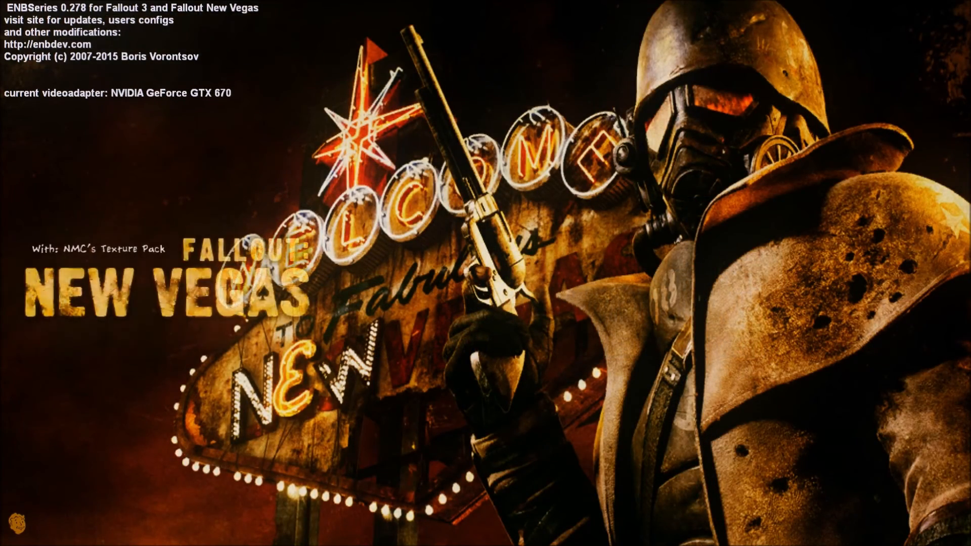
Show and hide the ENBSeries editor twice over the game's main menu, and exit the game
key(shift+Return)
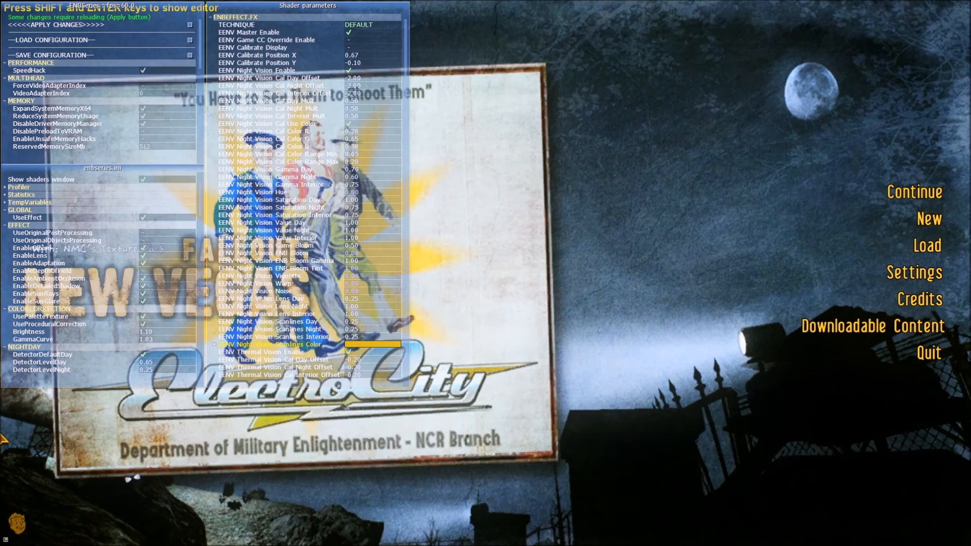
key(shift+Return)
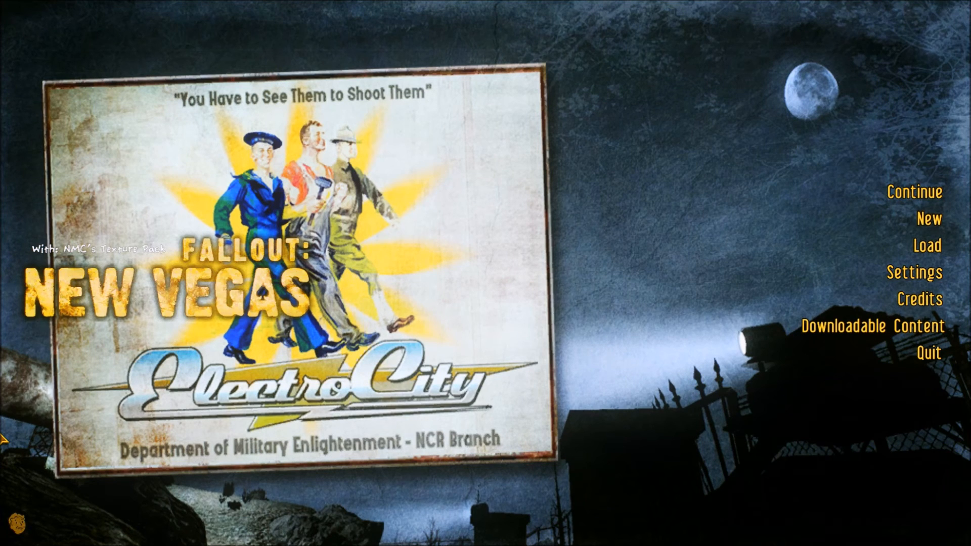
key(shift+Return)
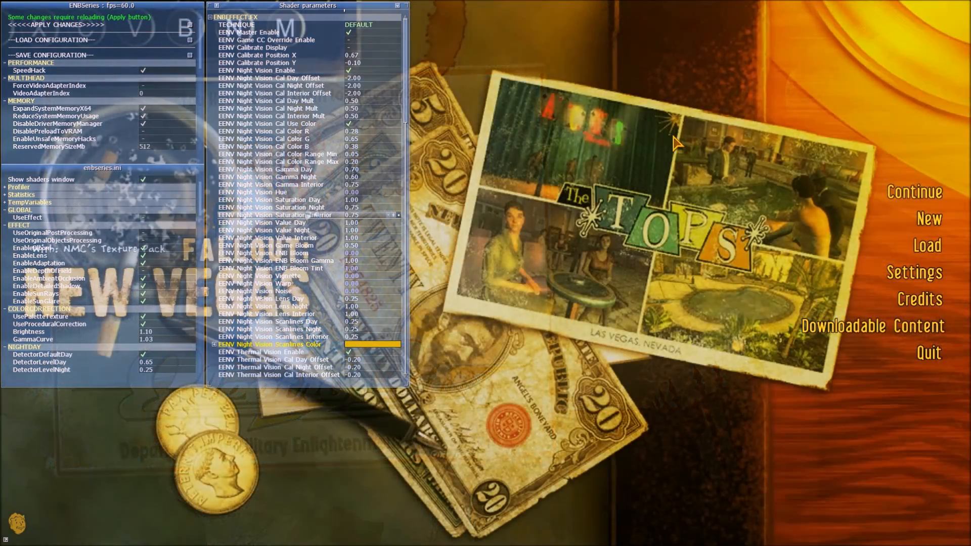
key(shift+Return)
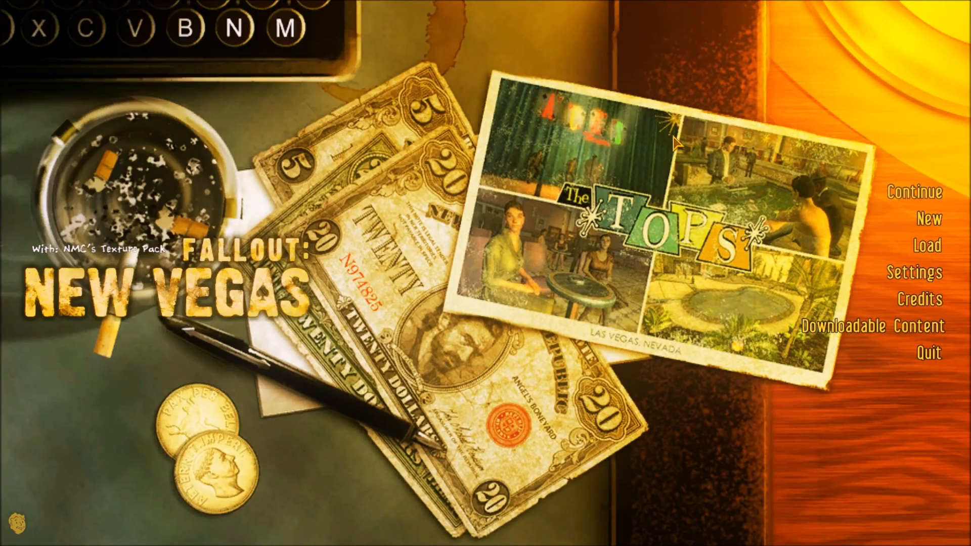
click(929, 354)
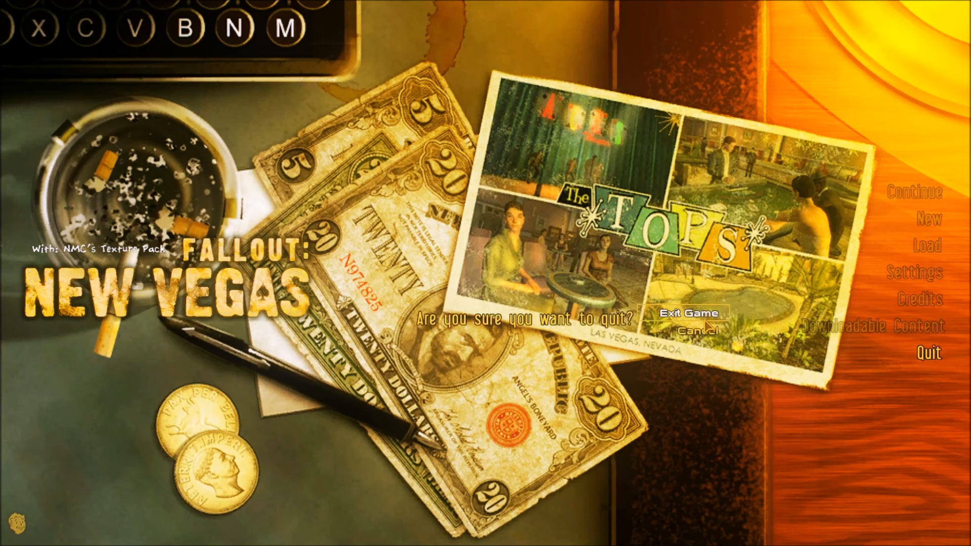
click(708, 316)
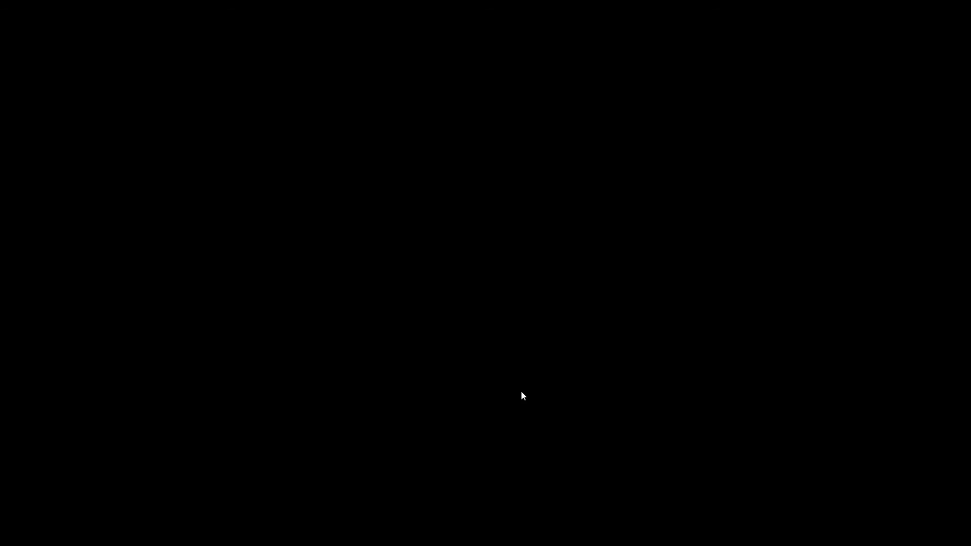